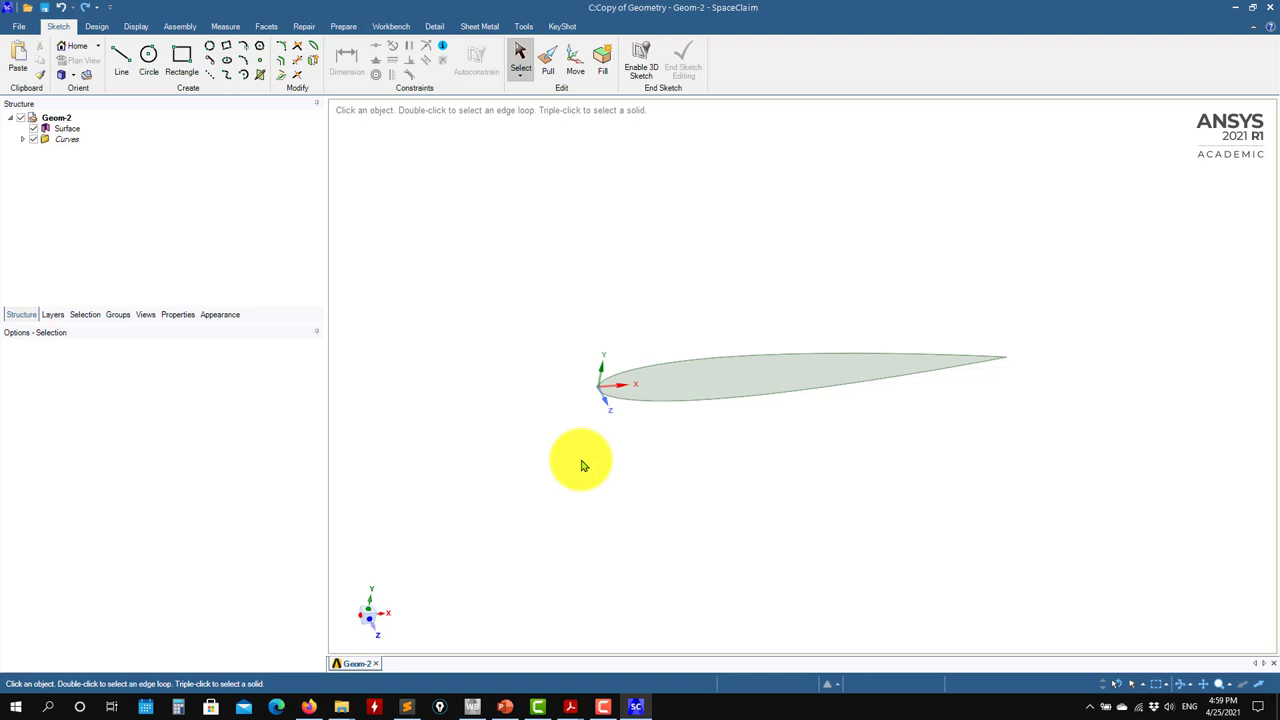
Inspect the airfoil's upper and lower curves, then select its Surface body.
click(22, 139)
click(66, 161)
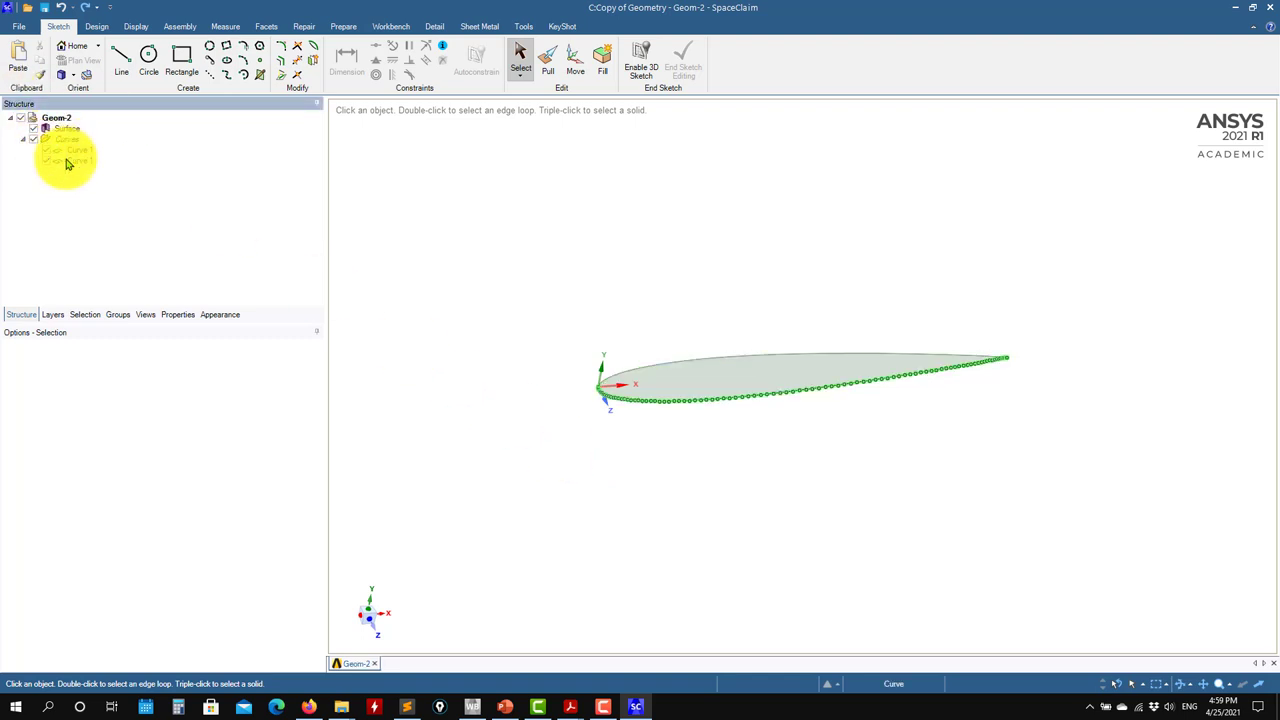
click(82, 152)
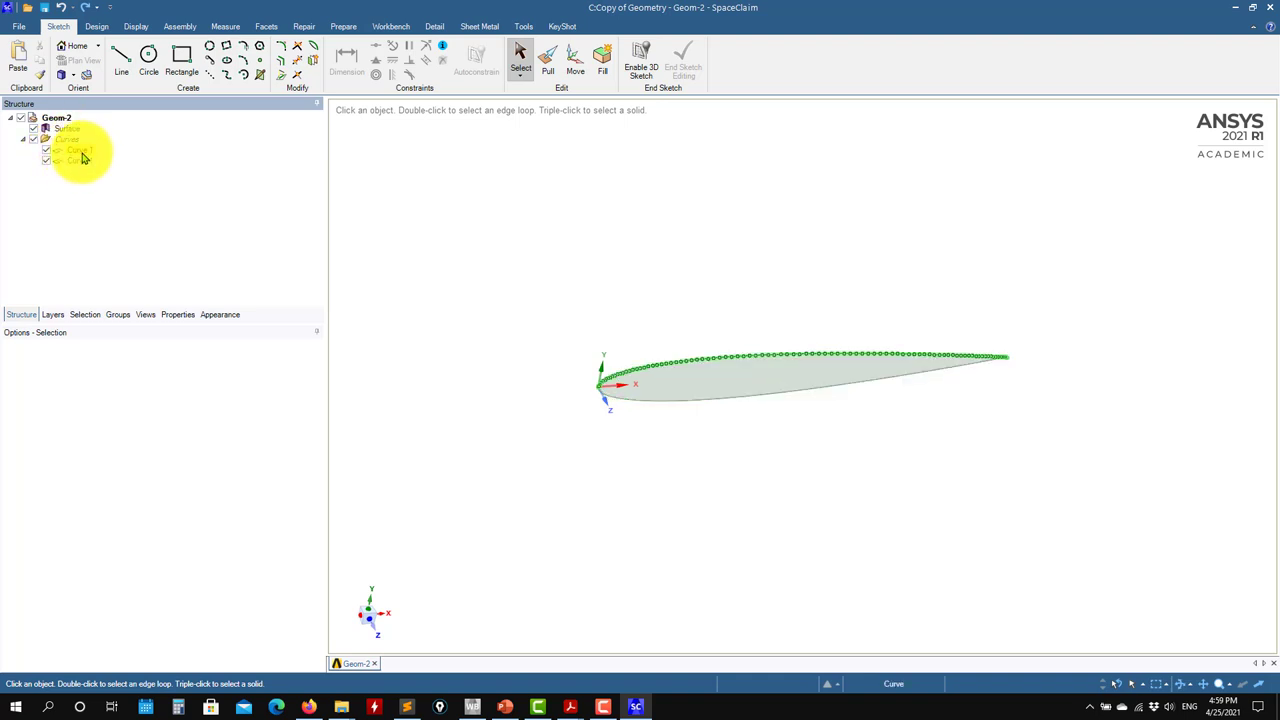
click(22, 150)
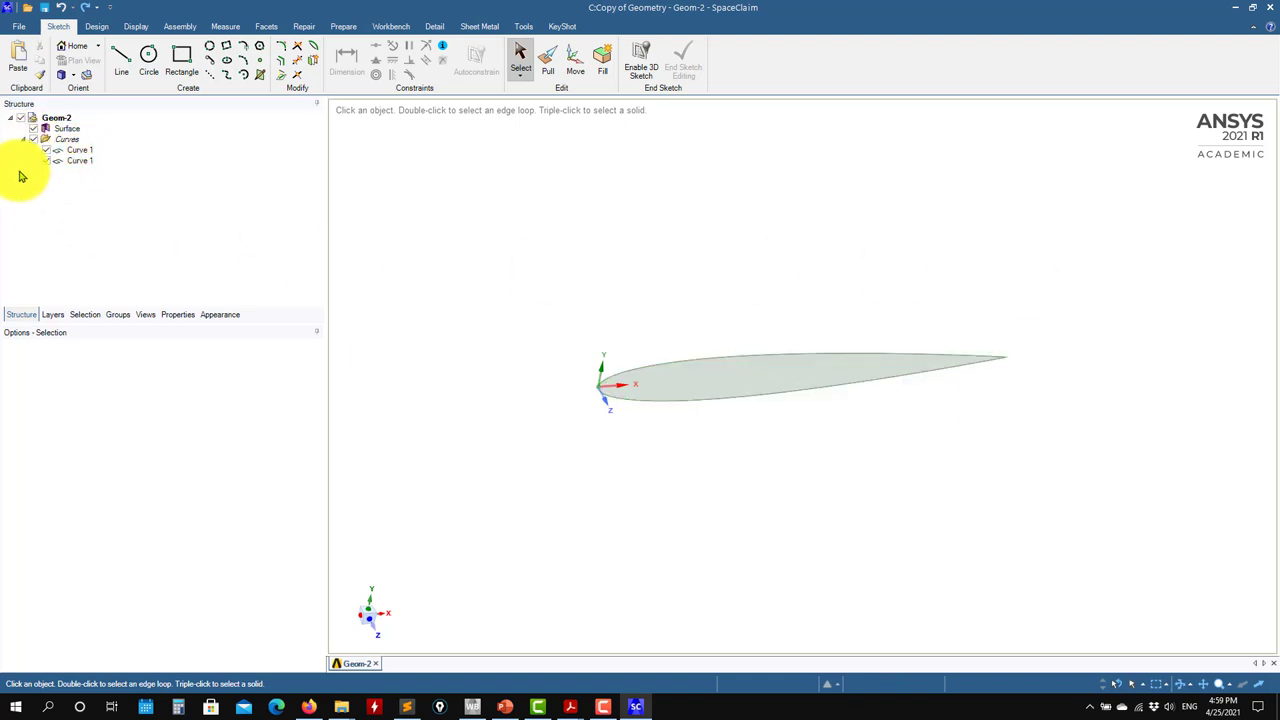
click(22, 139)
click(40, 130)
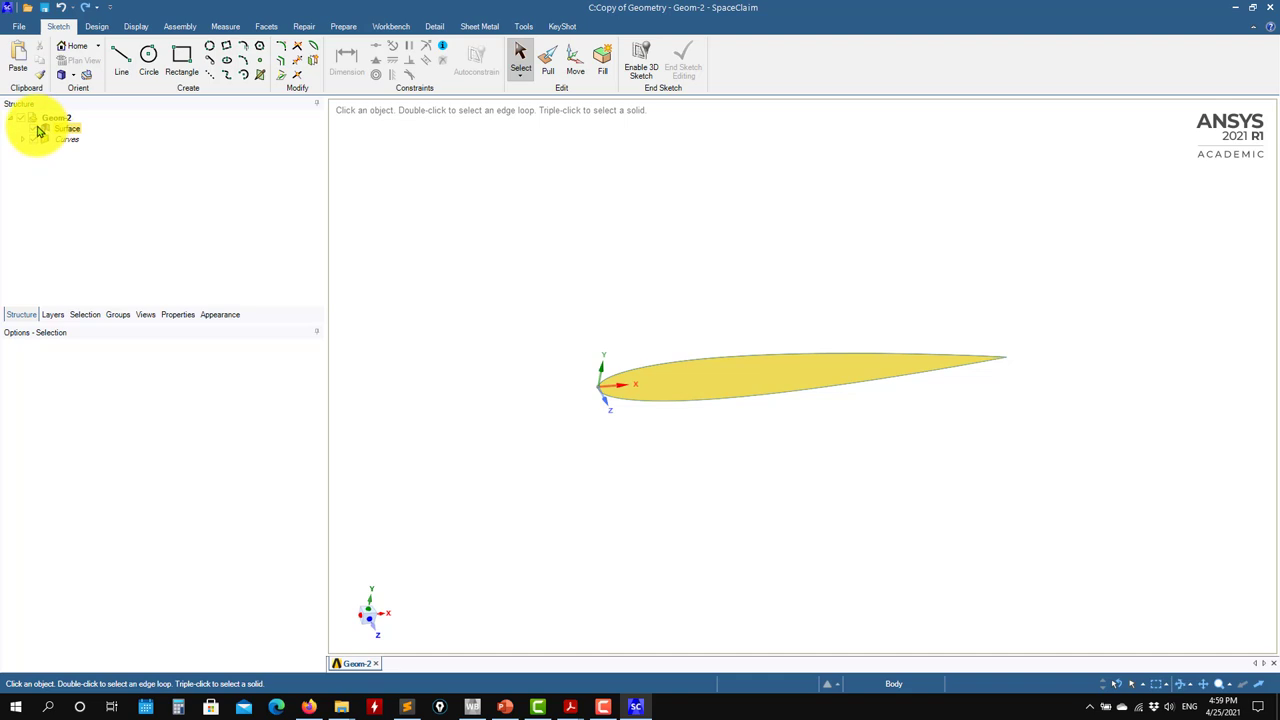
click(517, 351)
middle_drag(517, 351, 460, 288)
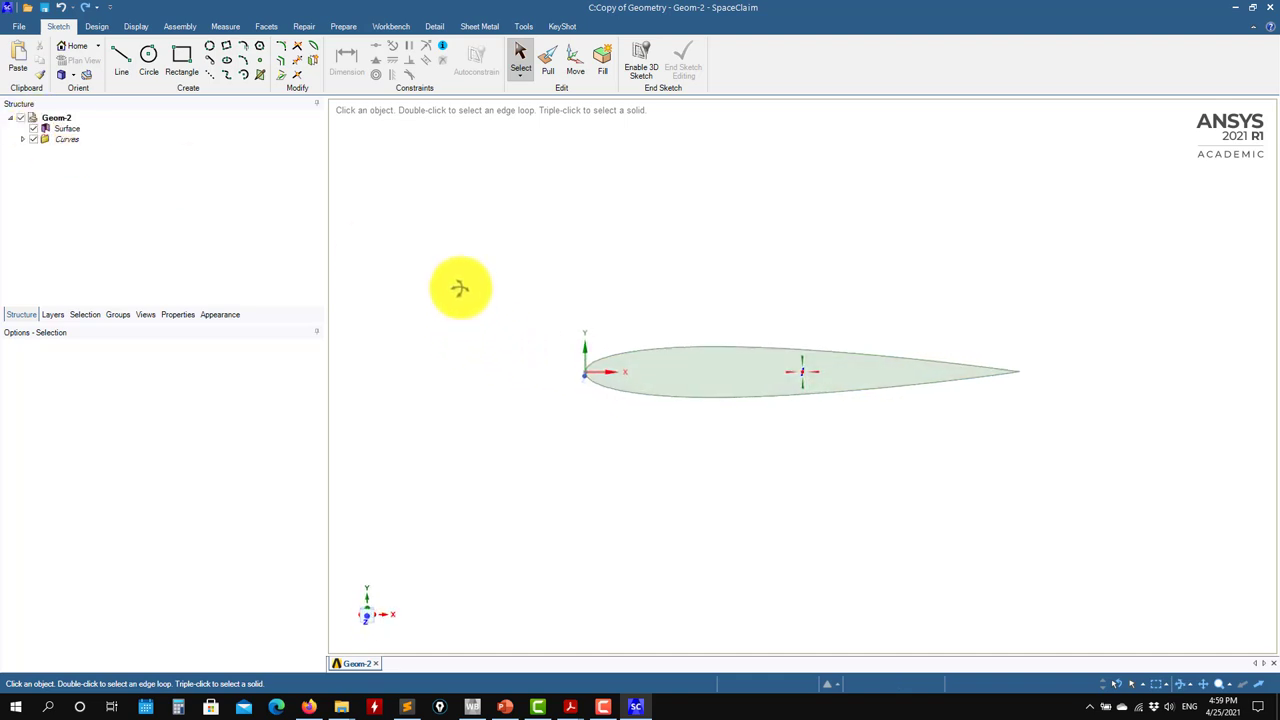
Hide the airfoil Surface fill and cancel a trial rectangle sketch.
click(34, 131)
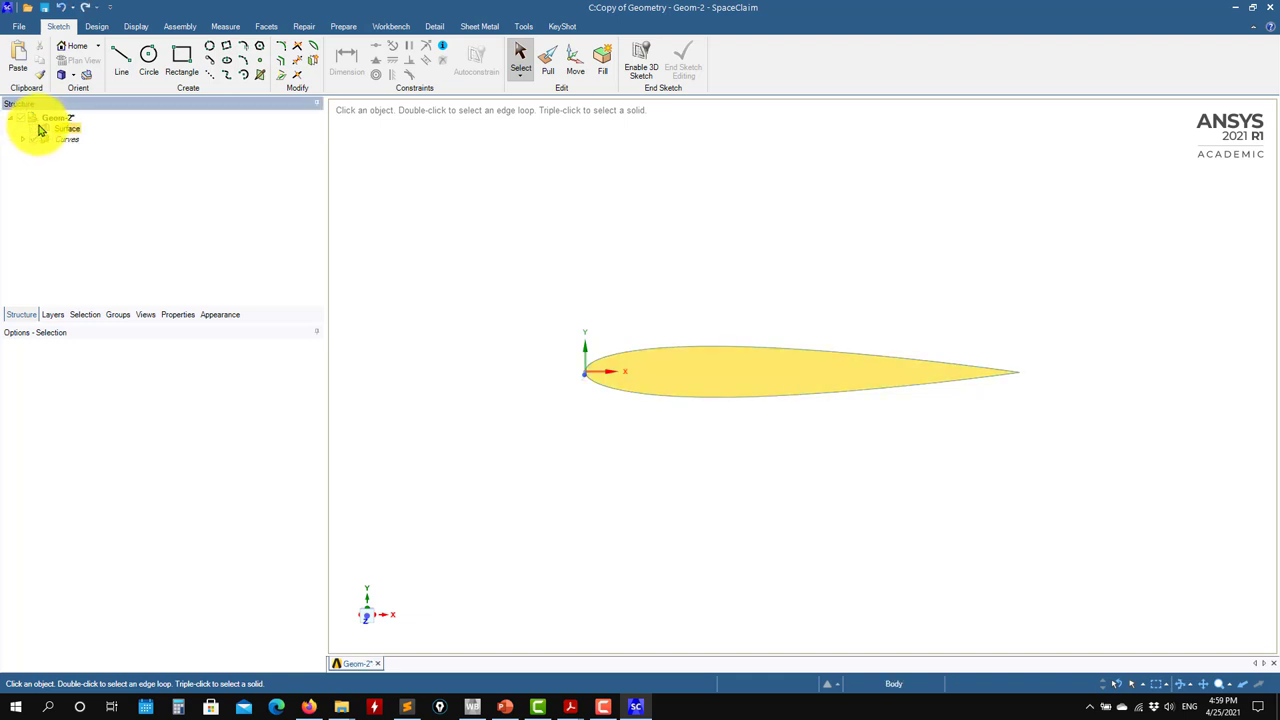
click(34, 129)
click(178, 58)
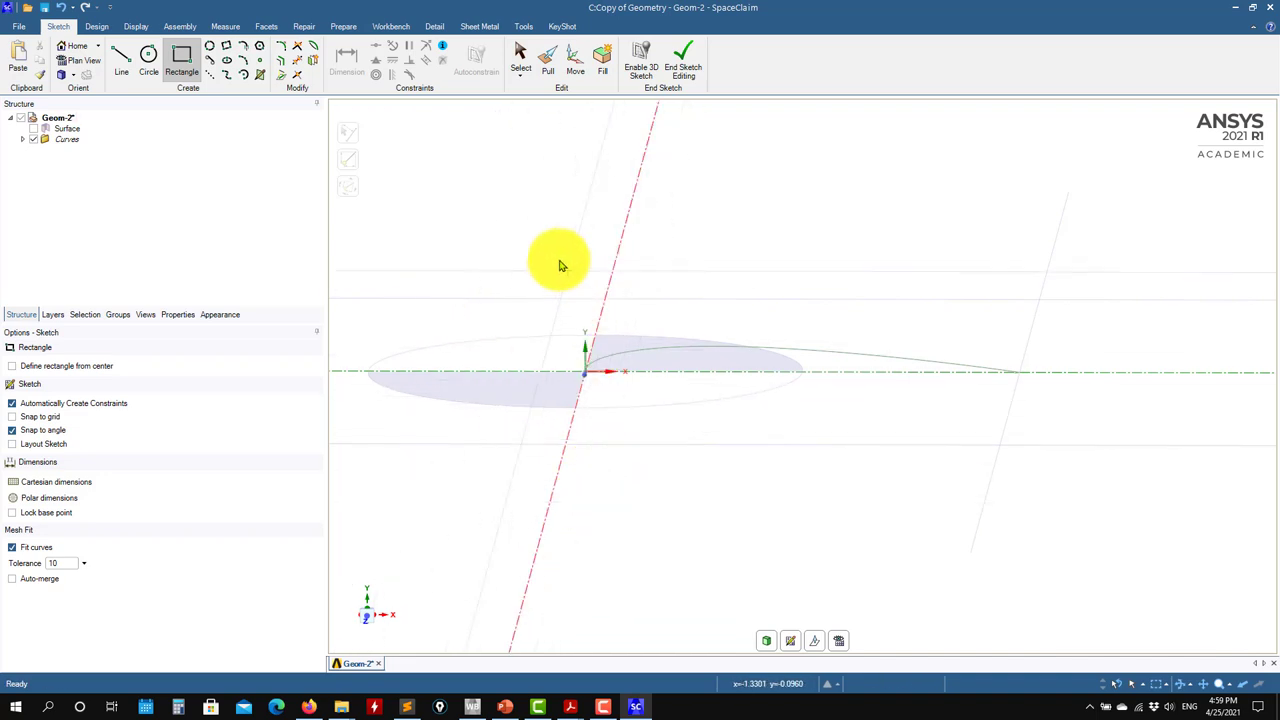
key(p)
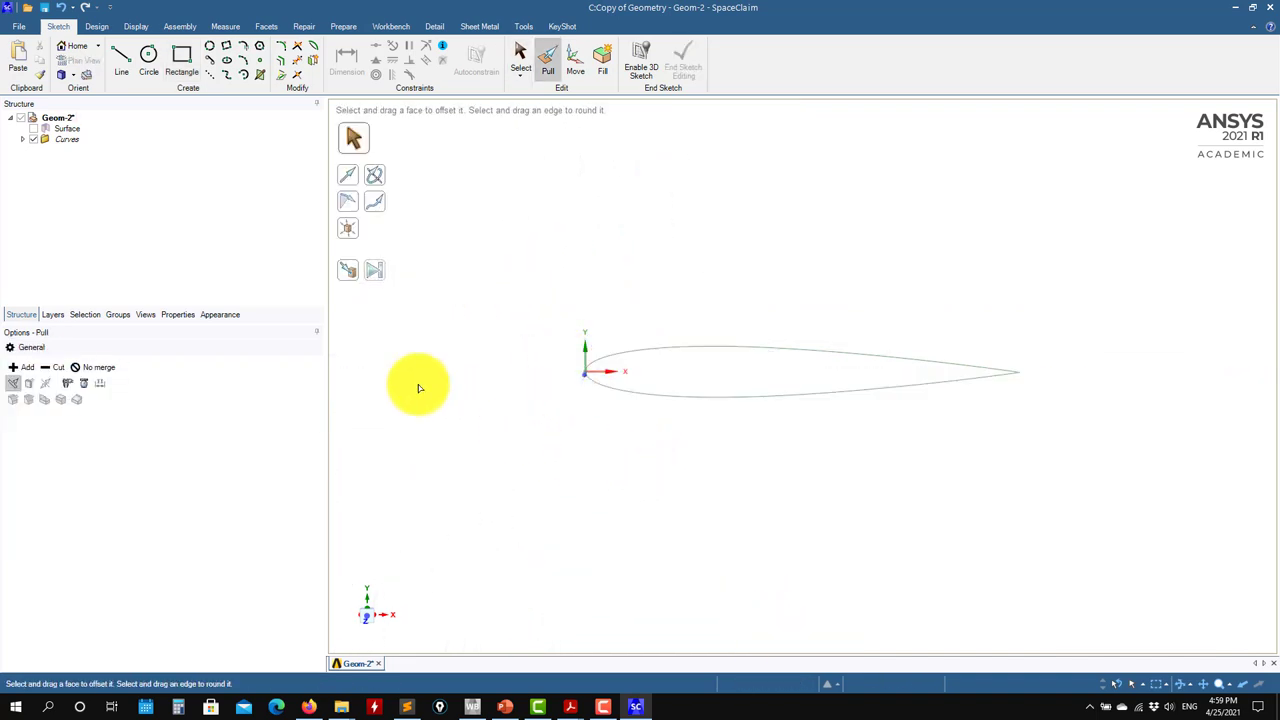
Show the airfoil surface again and create a plane through the airfoil face.
click(33, 129)
middle_drag(634, 472, 640, 484)
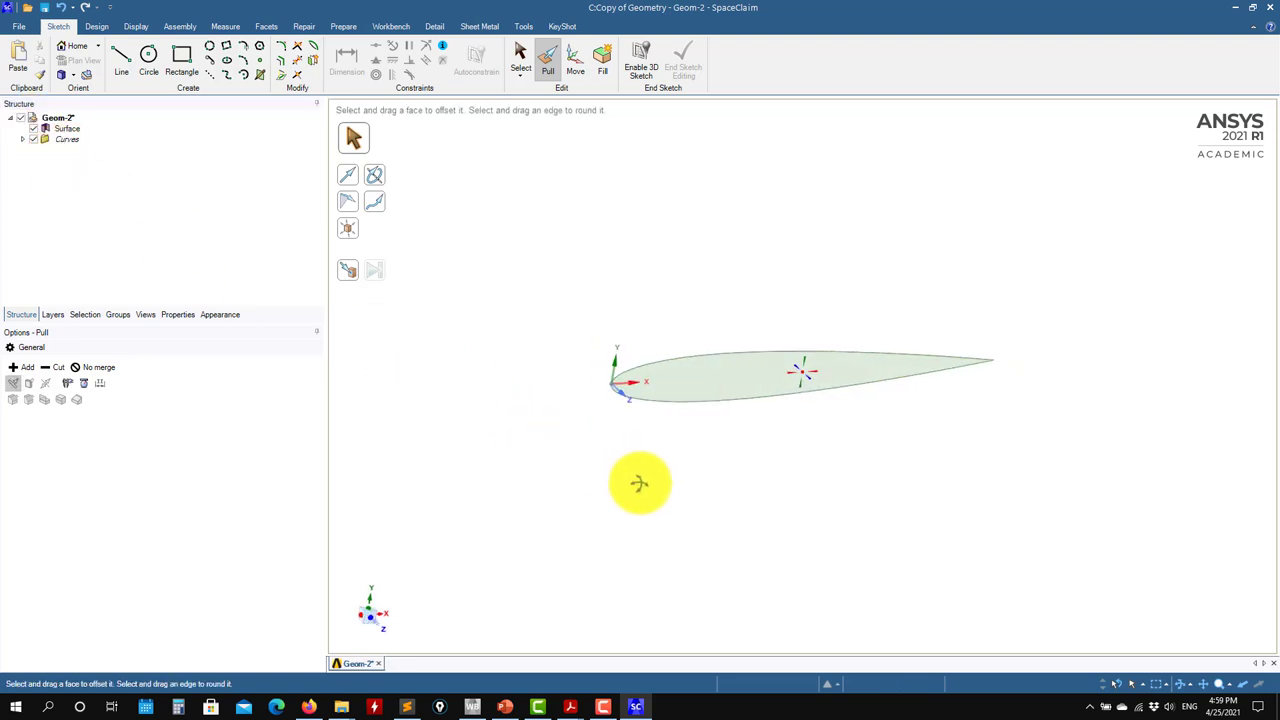
click(738, 381)
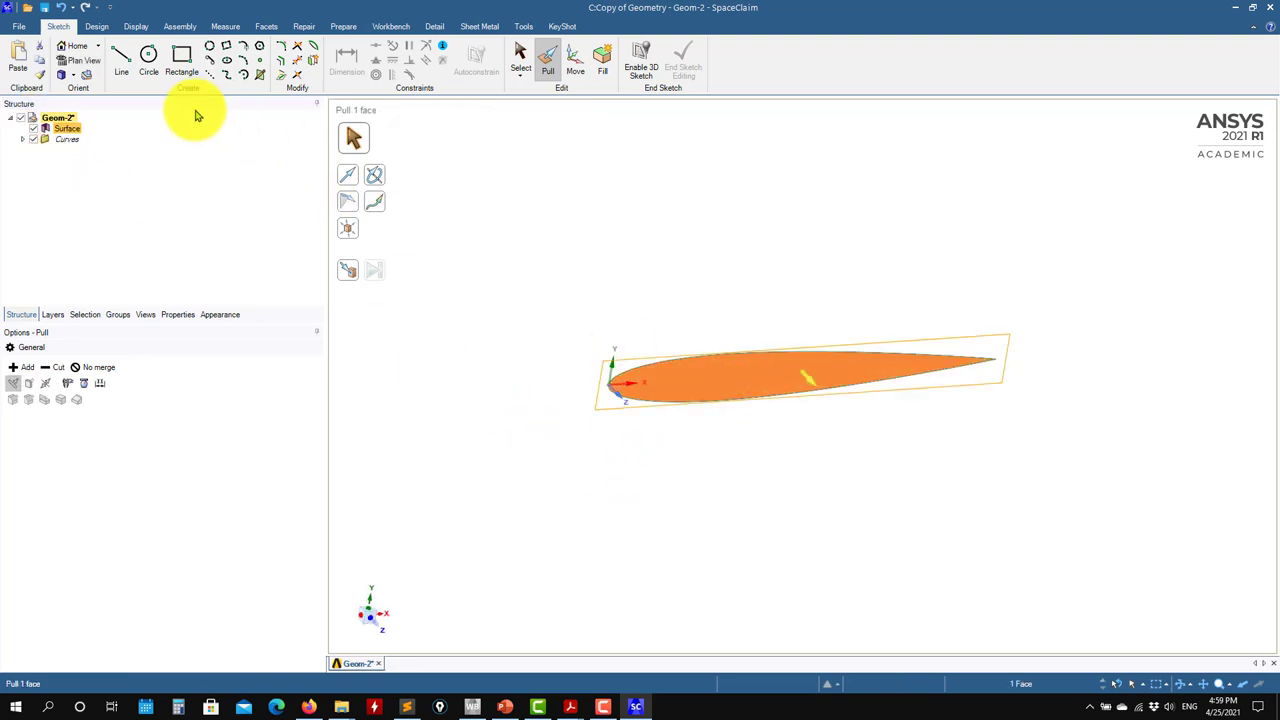
click(97, 27)
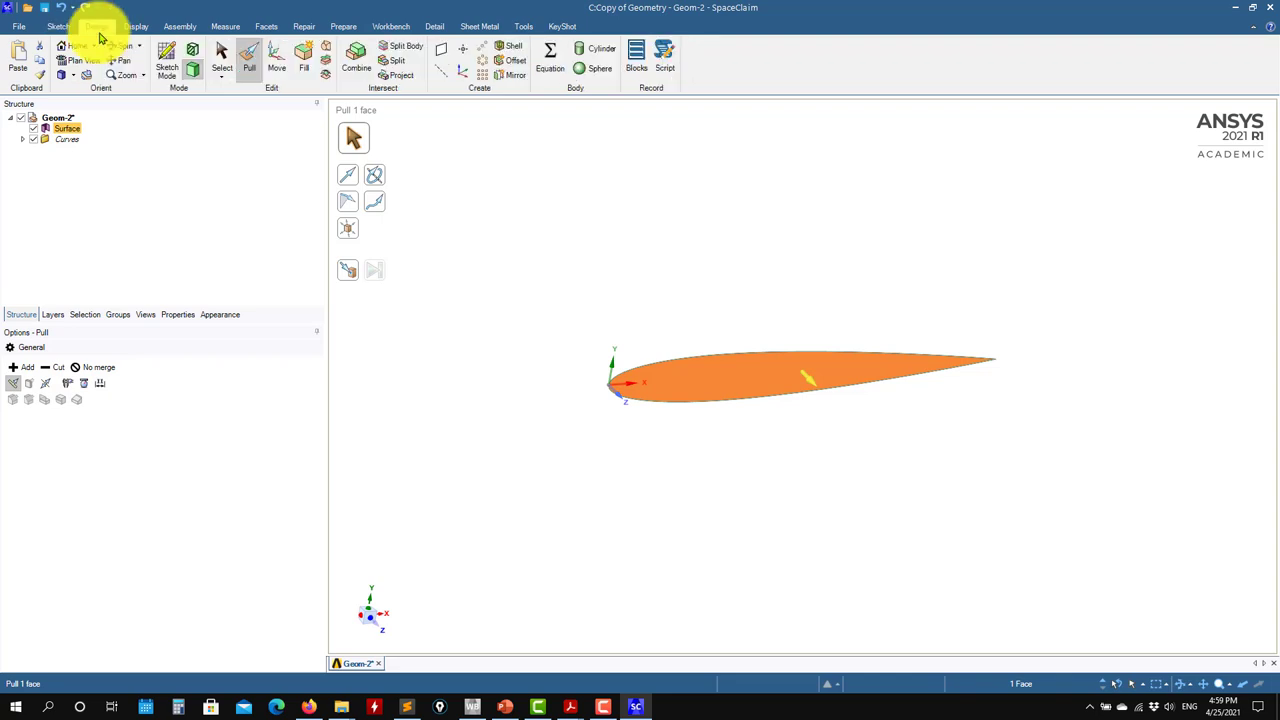
click(441, 48)
Hide the airfoil surface, sketch on the new Plane, and draw a 20 mm circle at the nose.
click(212, 210)
click(33, 128)
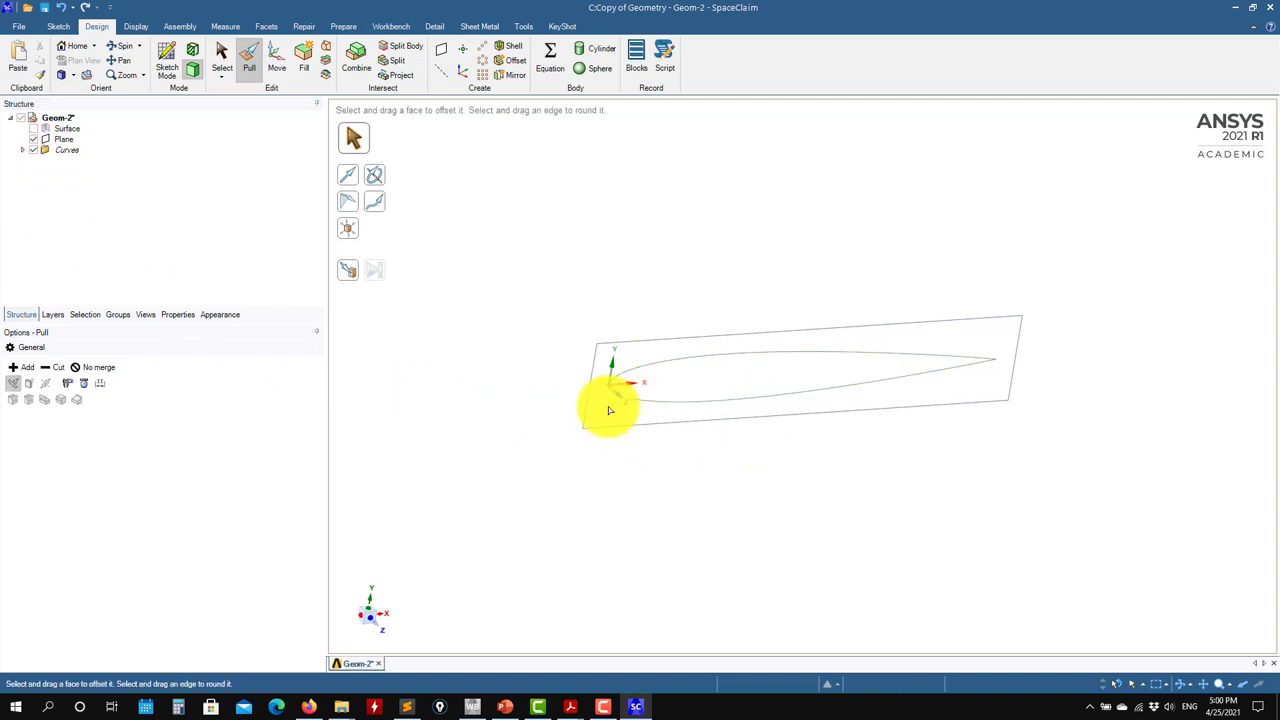
click(63, 139)
click(170, 55)
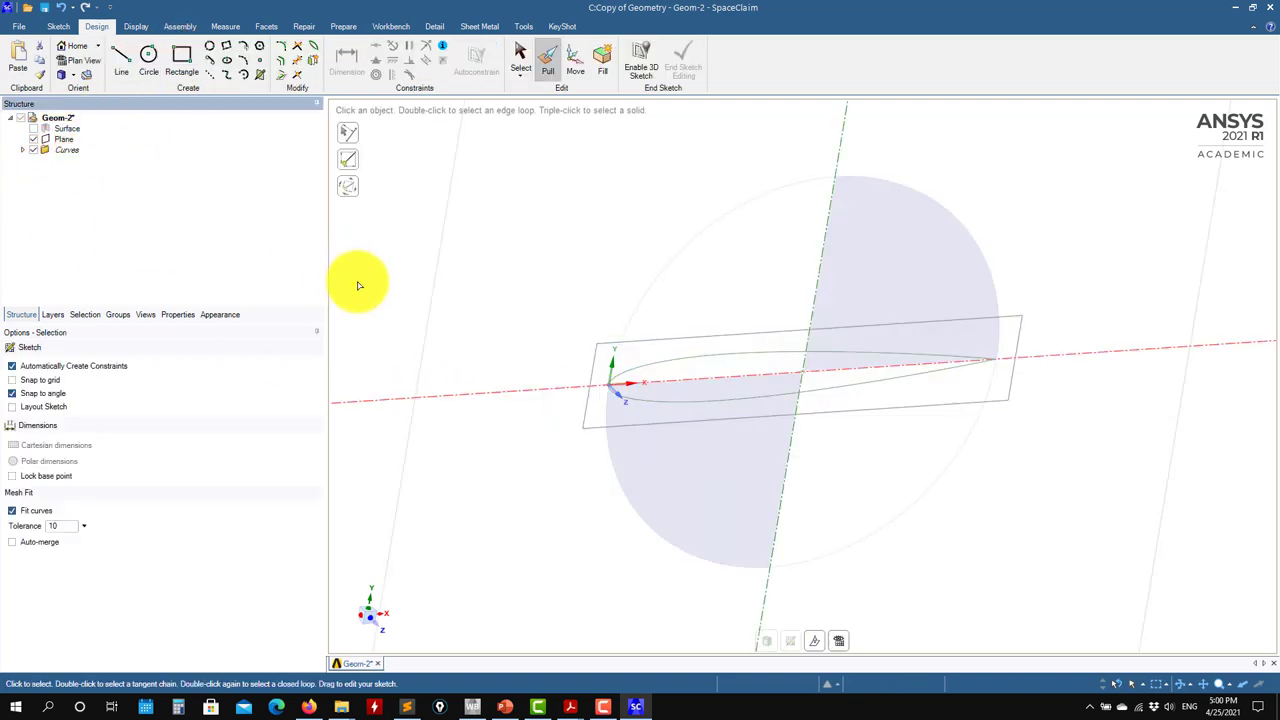
click(150, 57)
mouse_move(806, 500)
middle_down()
mouse_move(843, 506)
mouse_move(591, 446)
mouse_move(620, 380)
middle_up()
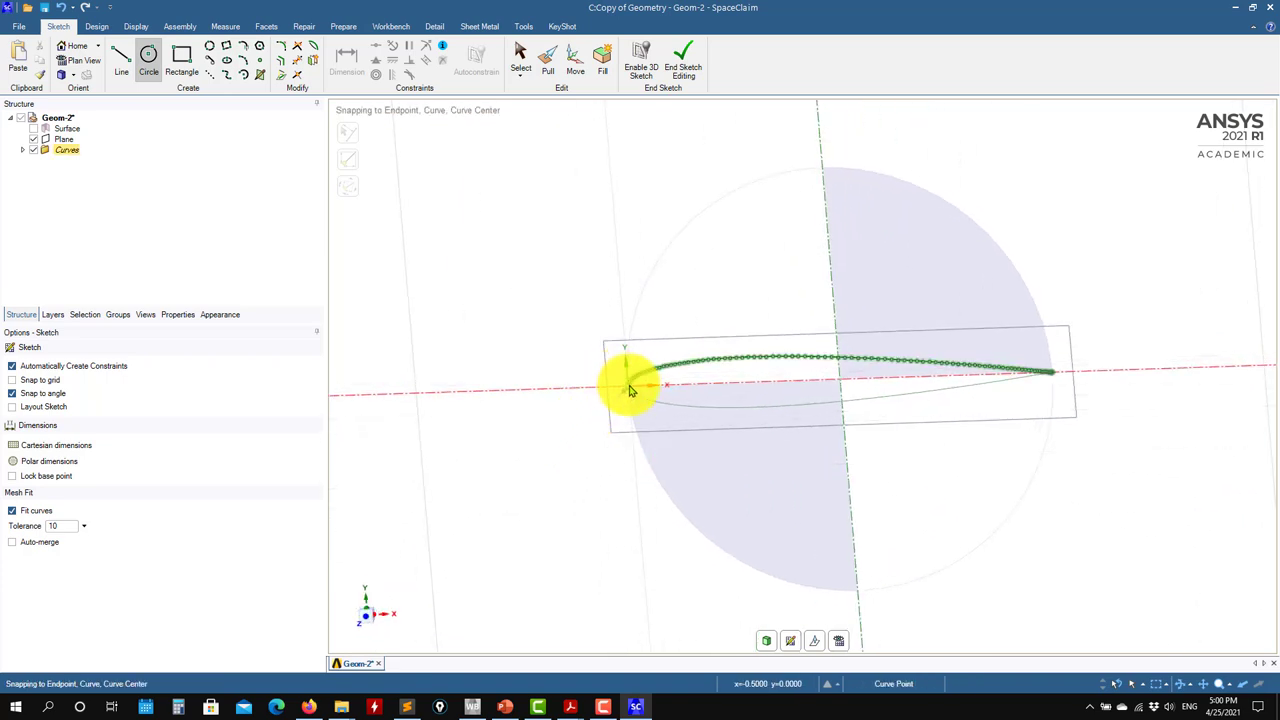
click(626, 390)
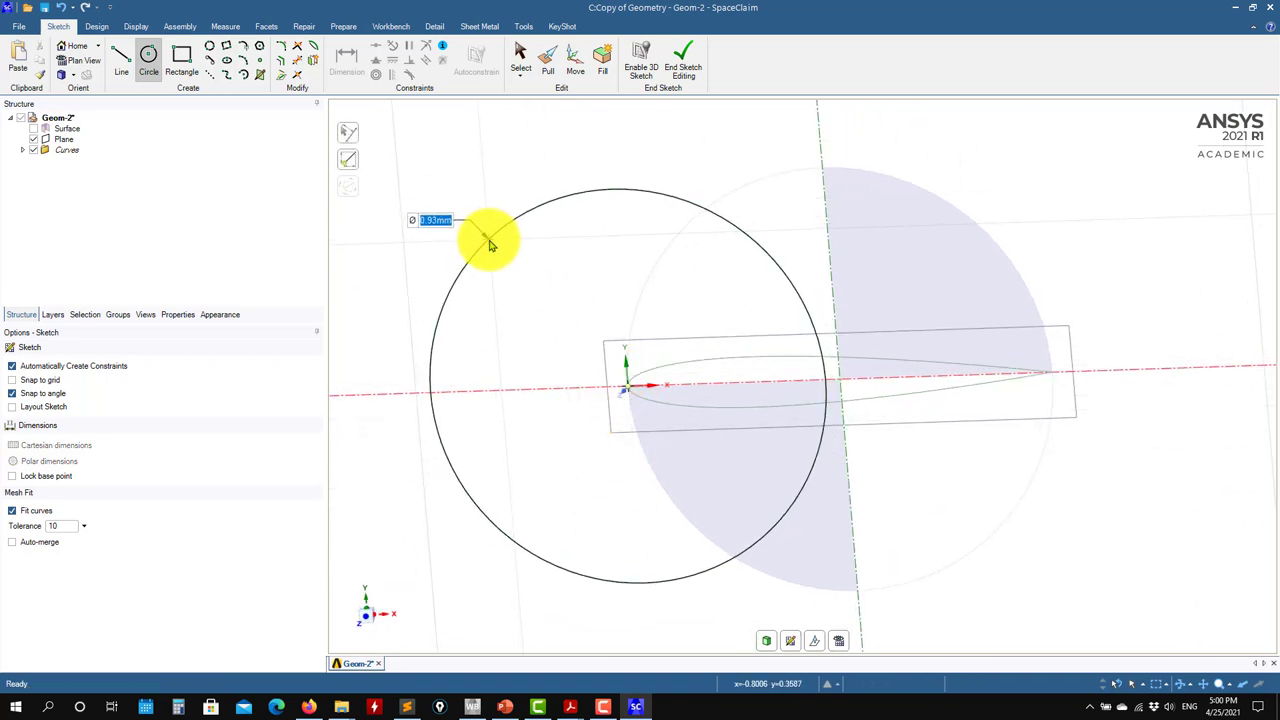
text(20)
key(Return)
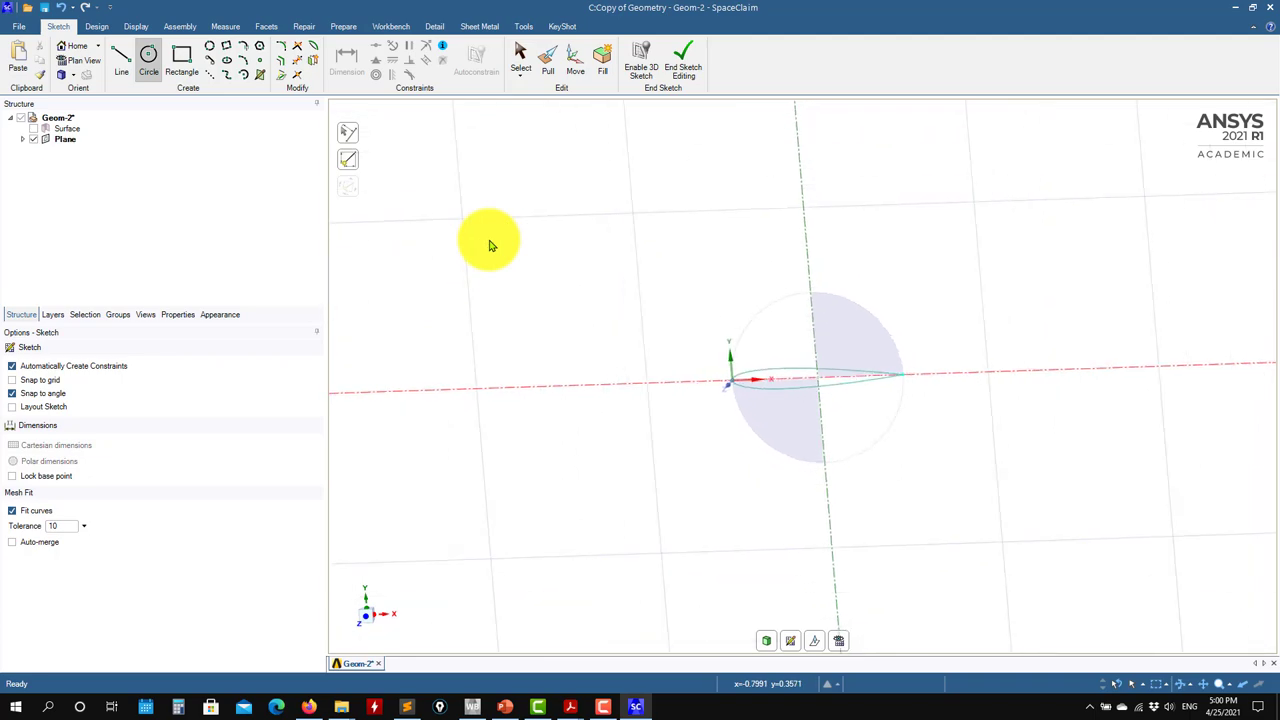
Draw top, bottom and right edge lines extending the circle into a rectangle.
scroll(723, 414, down, 3)
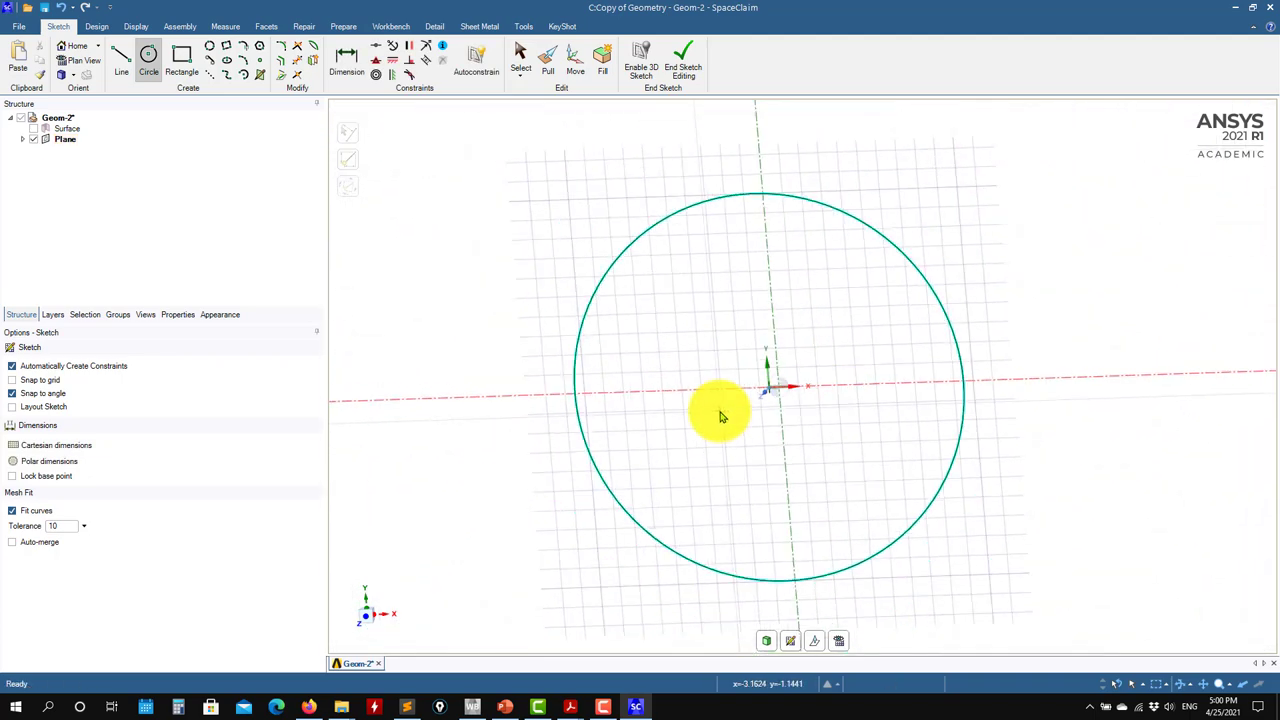
click(836, 645)
click(121, 60)
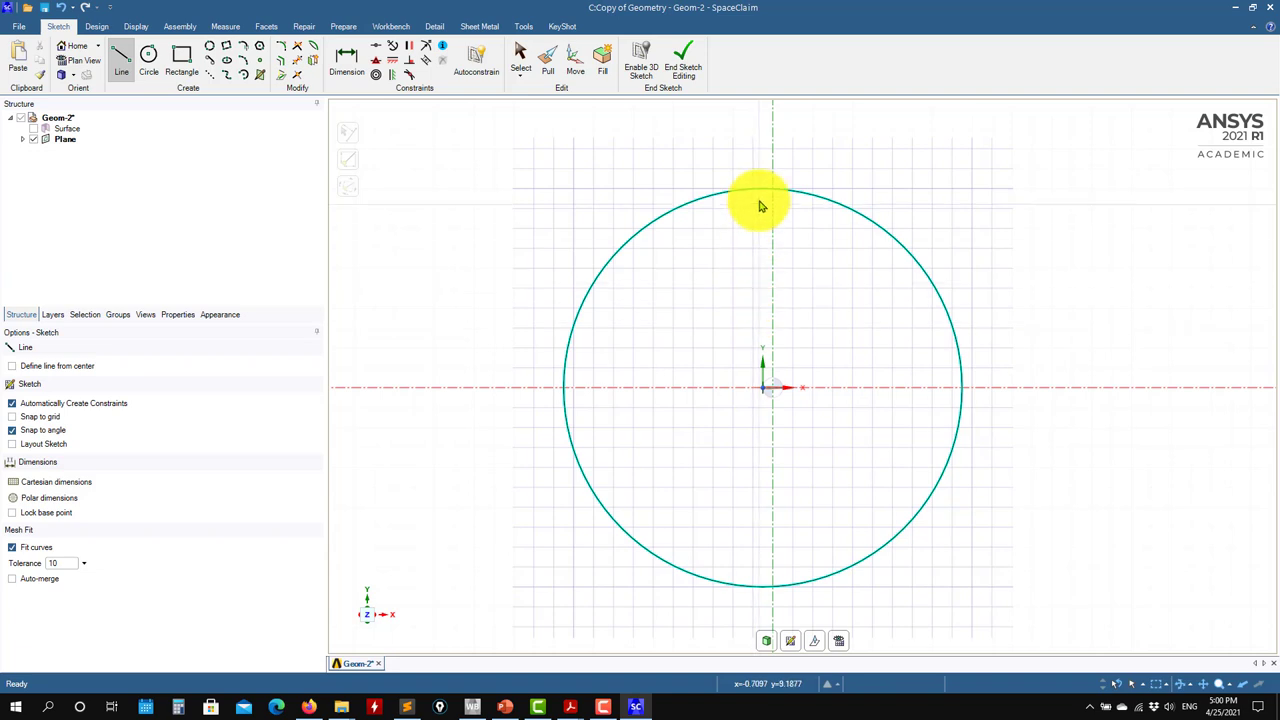
click(780, 192)
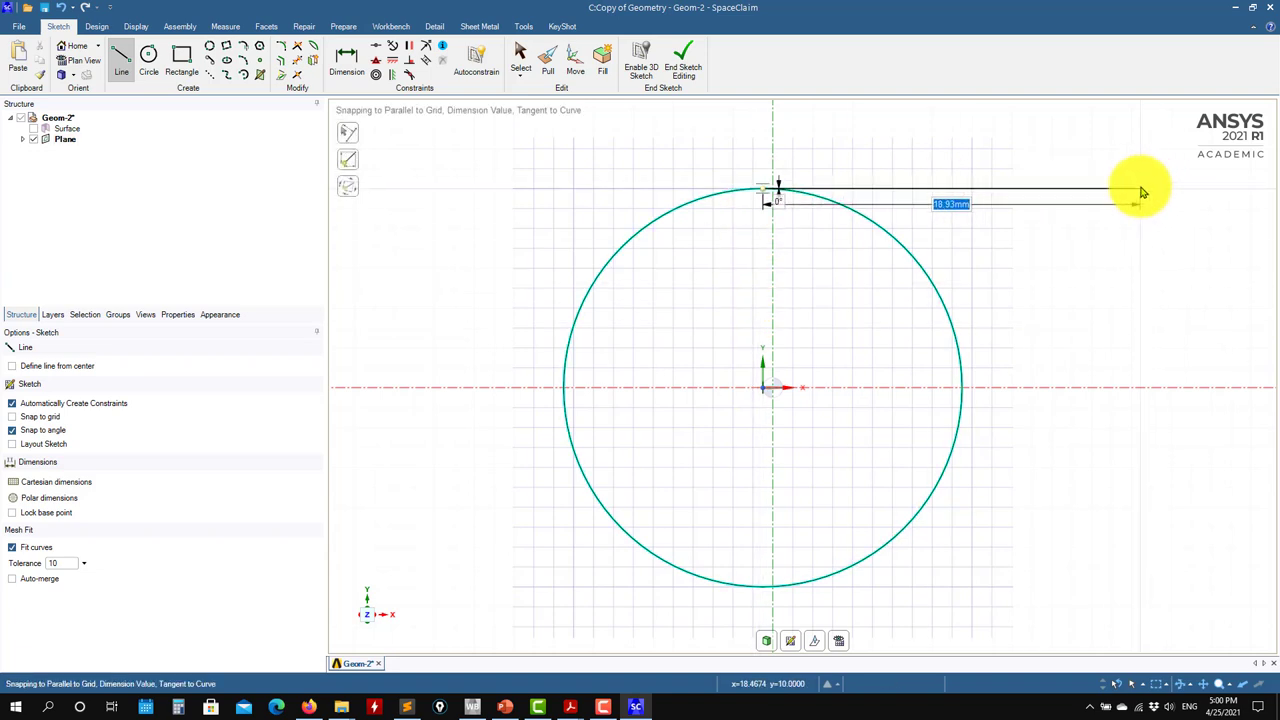
click(1143, 193)
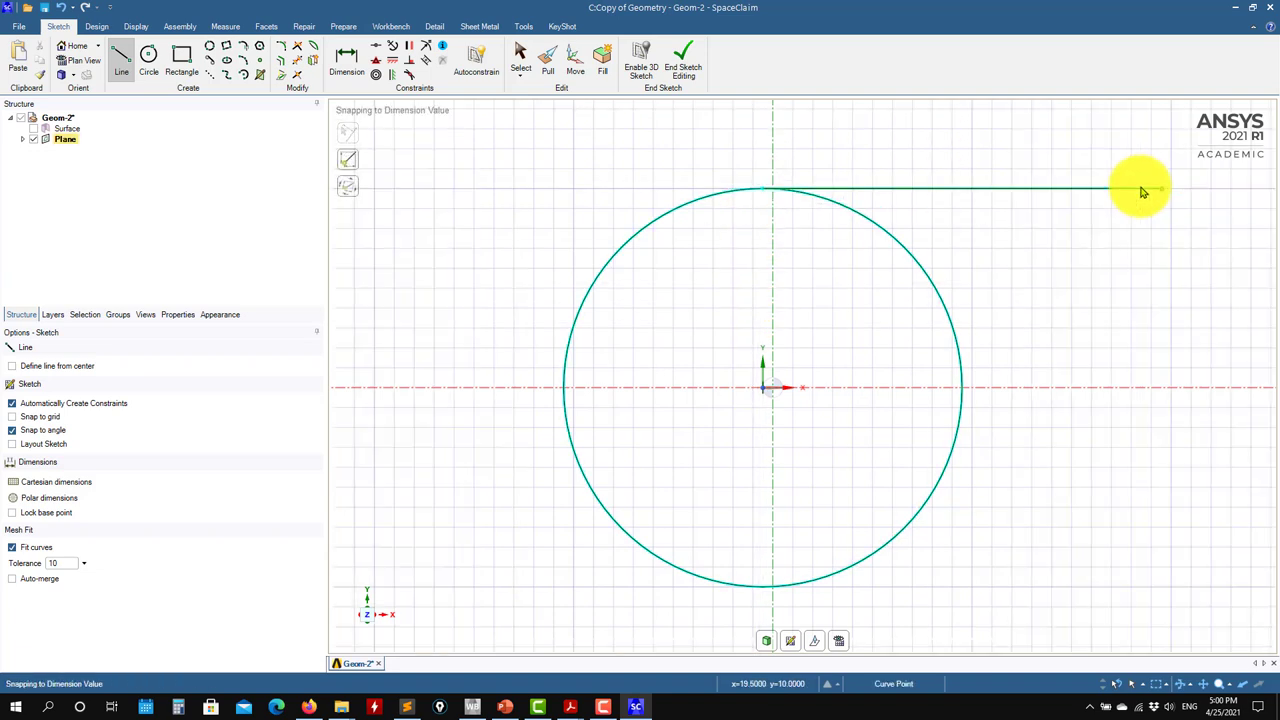
key(Escape)
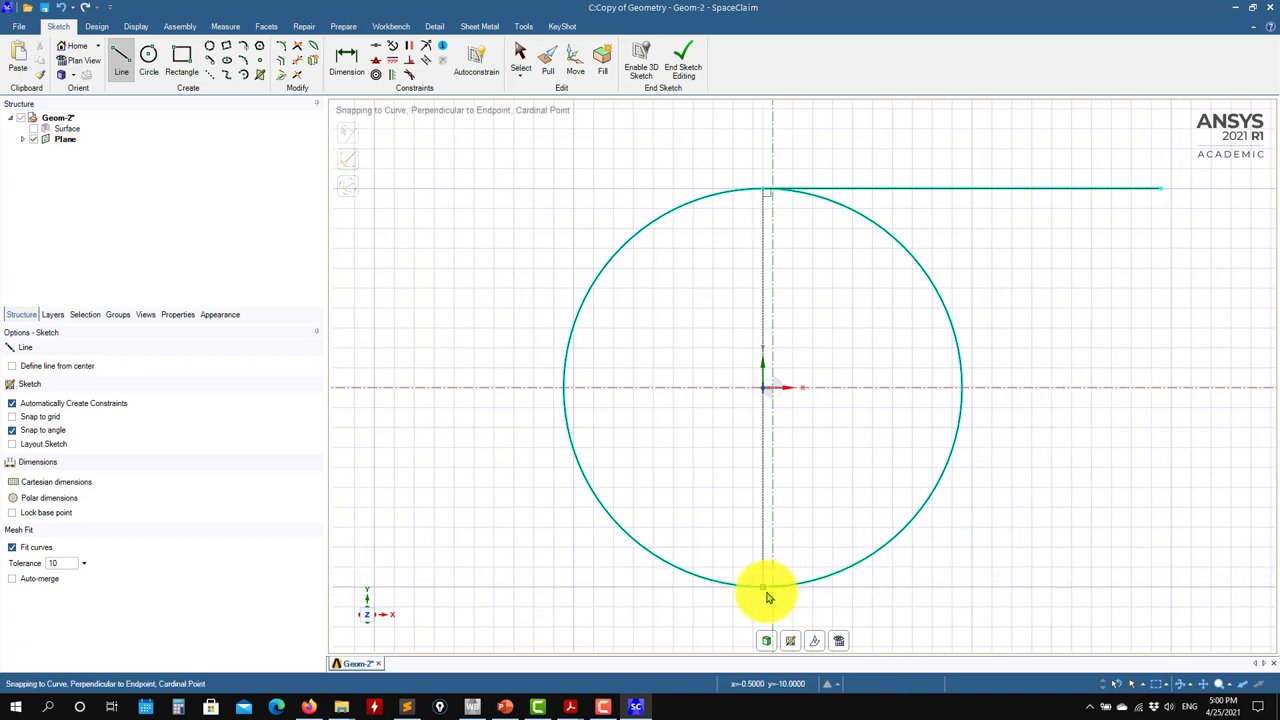
click(768, 595)
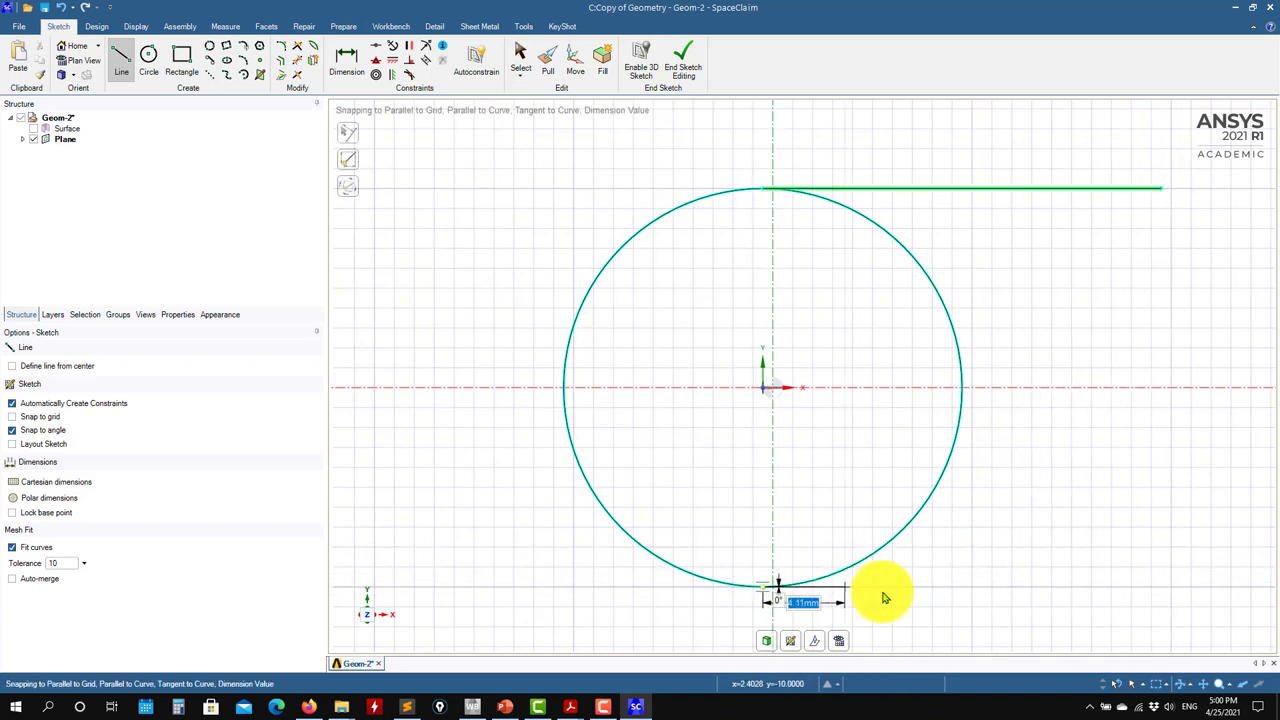
click(1161, 589)
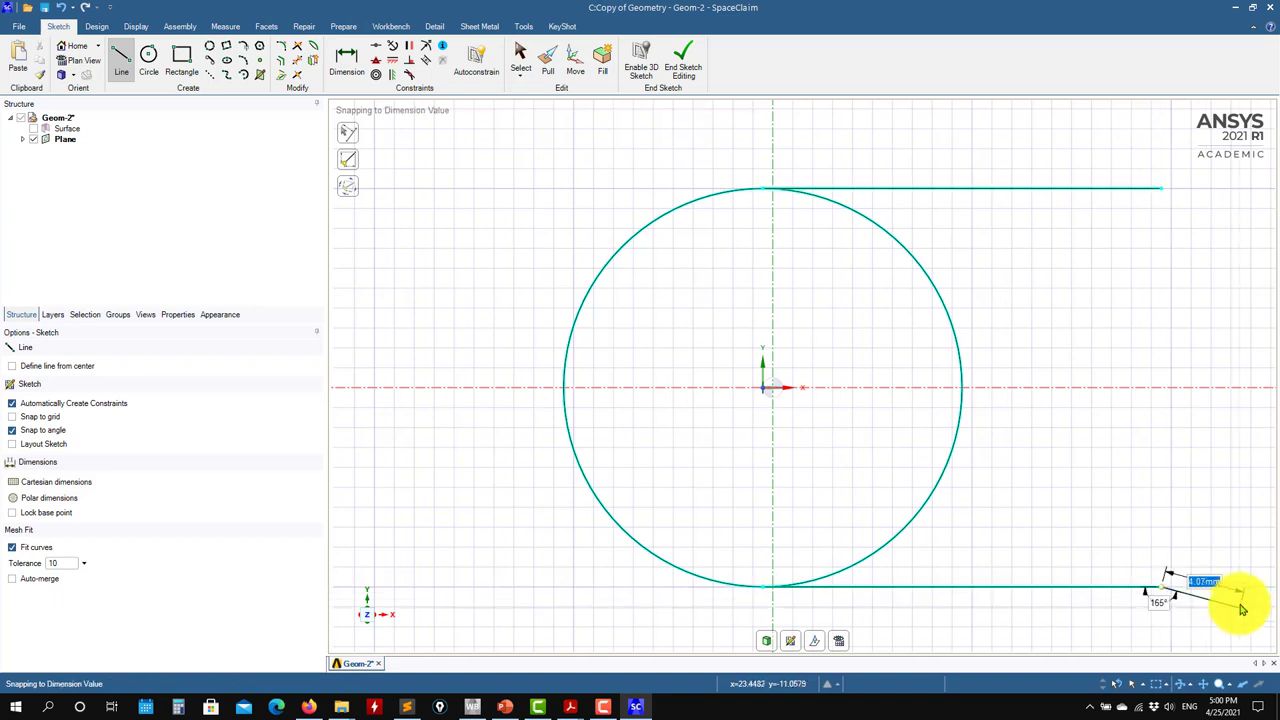
click(1164, 192)
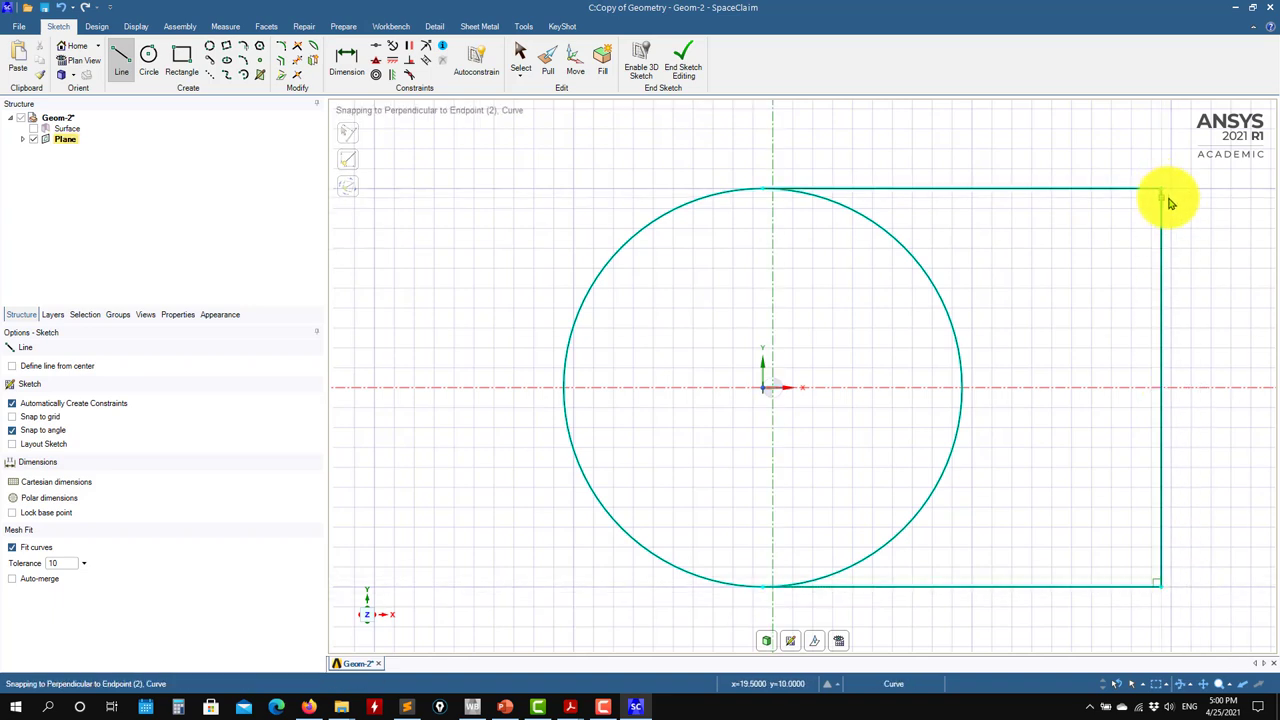
key(Escape)
Turn the sketch into a surface and delete the inner arc to merge the circle and rectangle faces.
key(p)
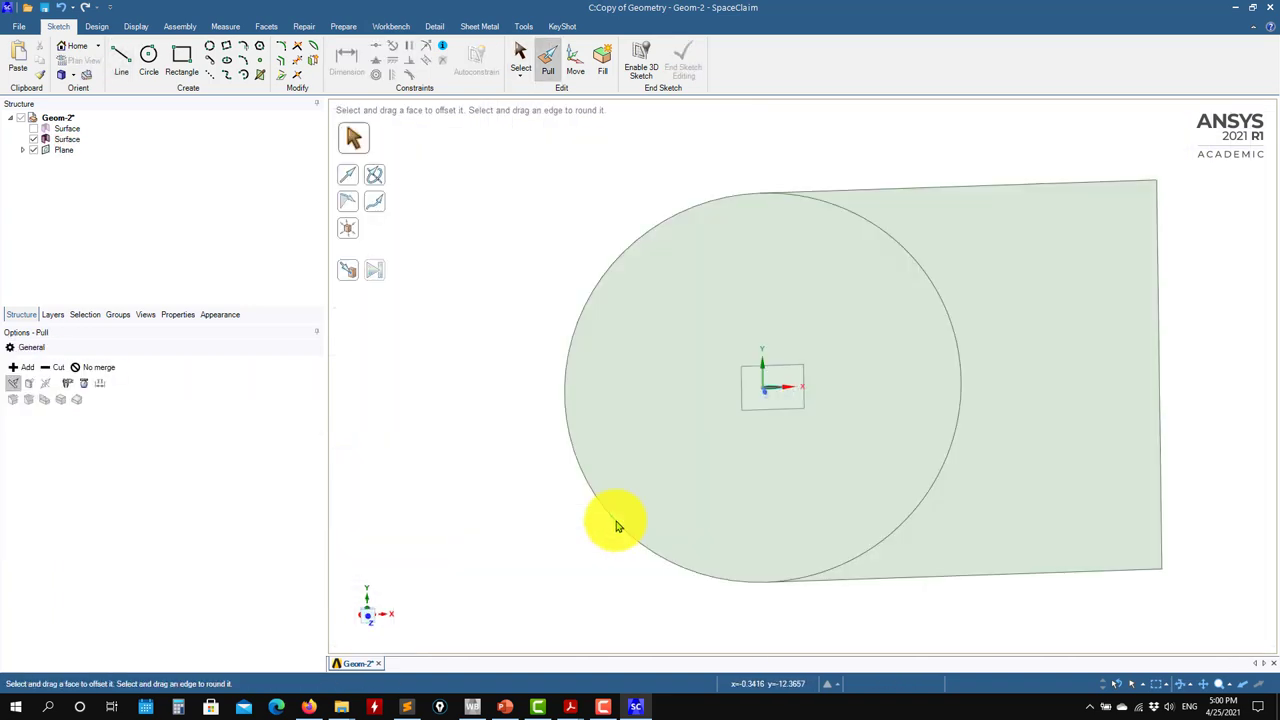
click(1091, 380)
click(506, 341)
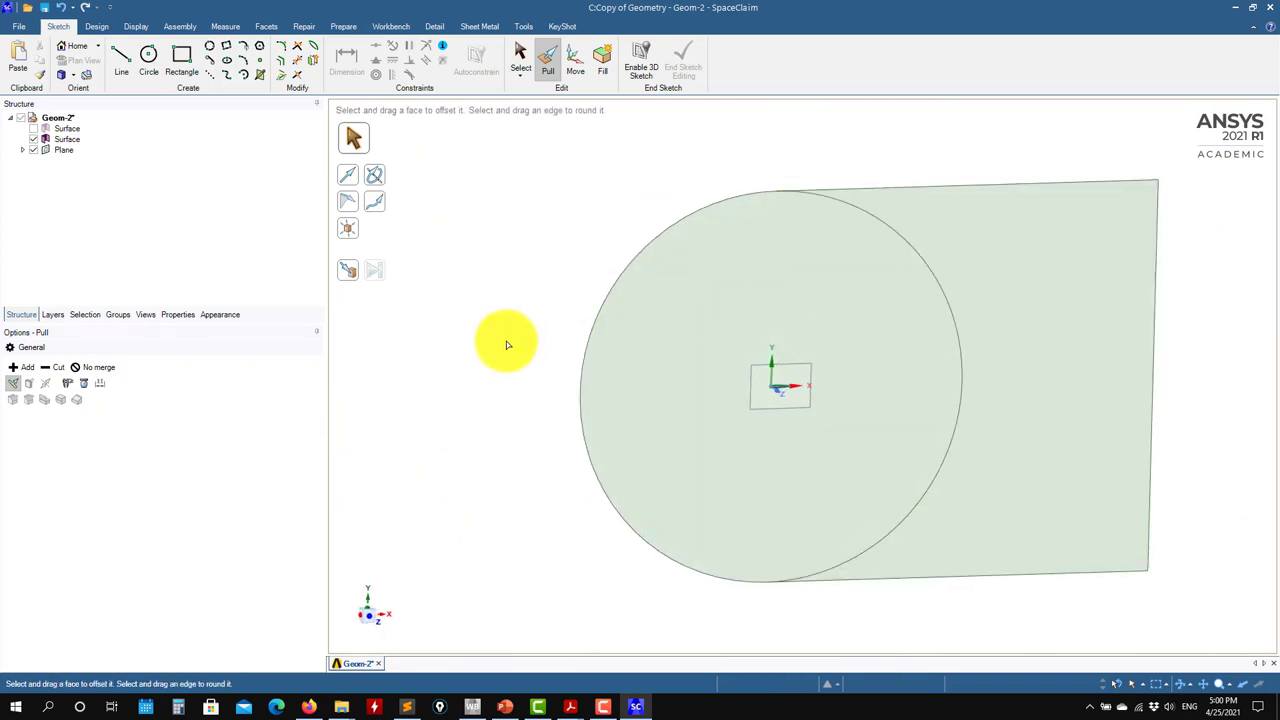
click(952, 320)
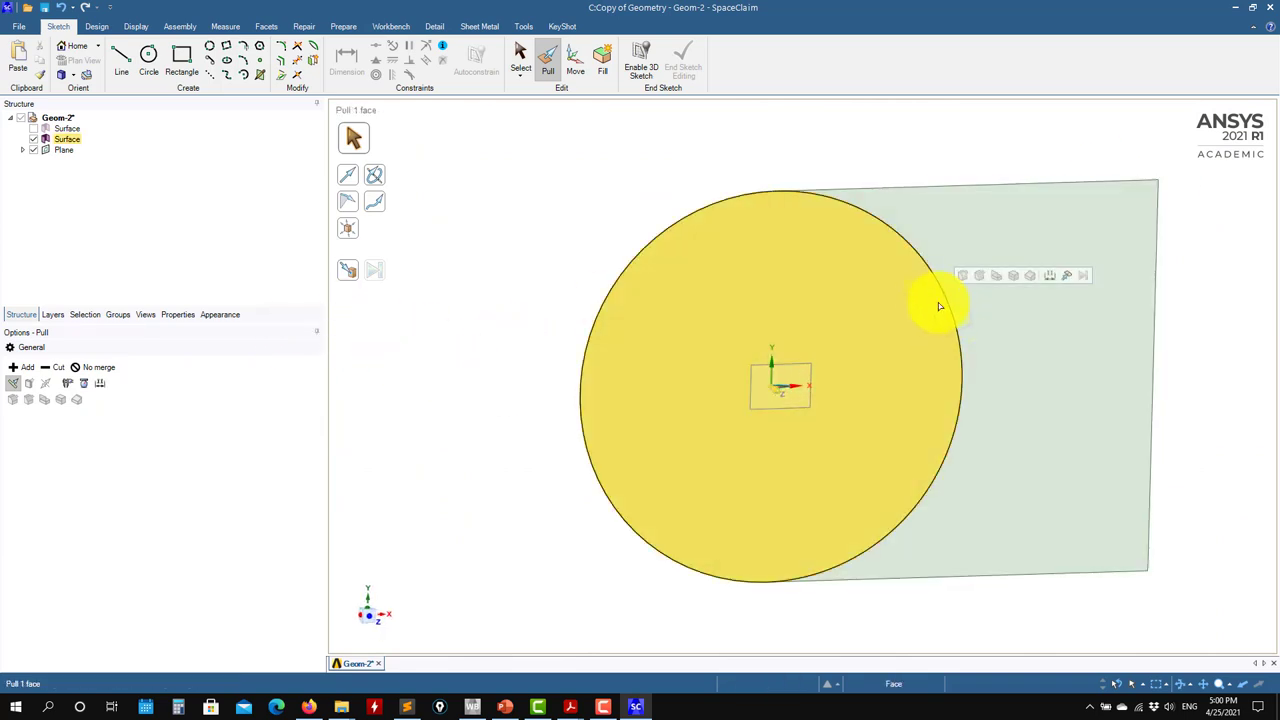
key(s)
click(947, 308)
key(Delete)
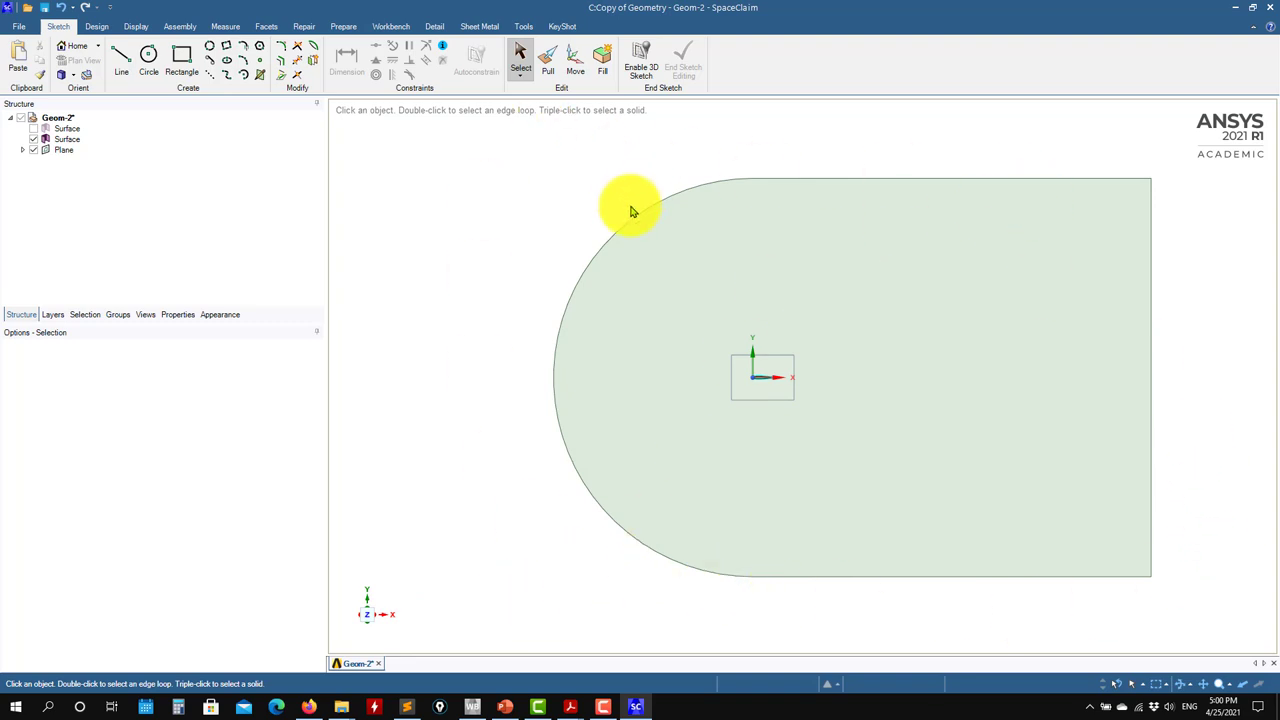
click(97, 27)
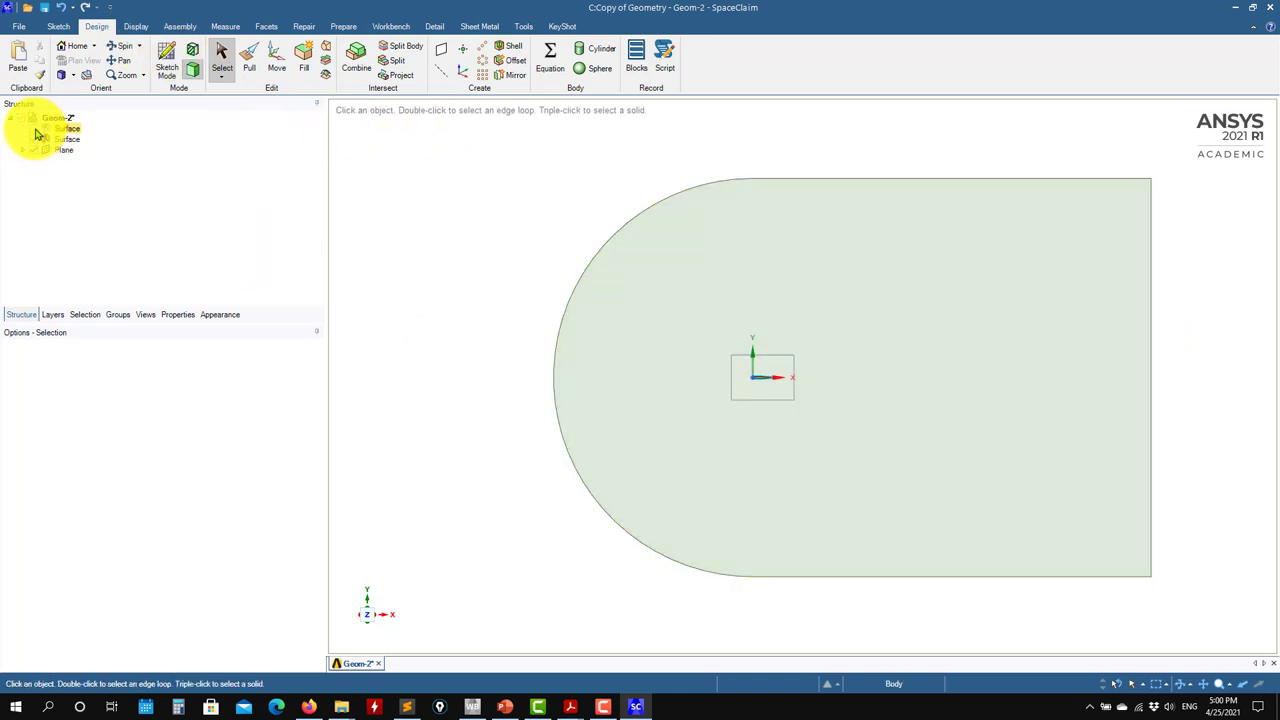
Move the airfoil face right along X into the C-domain and hide the Plane.
scroll(833, 405, up, 4)
scroll(656, 348, up, 5)
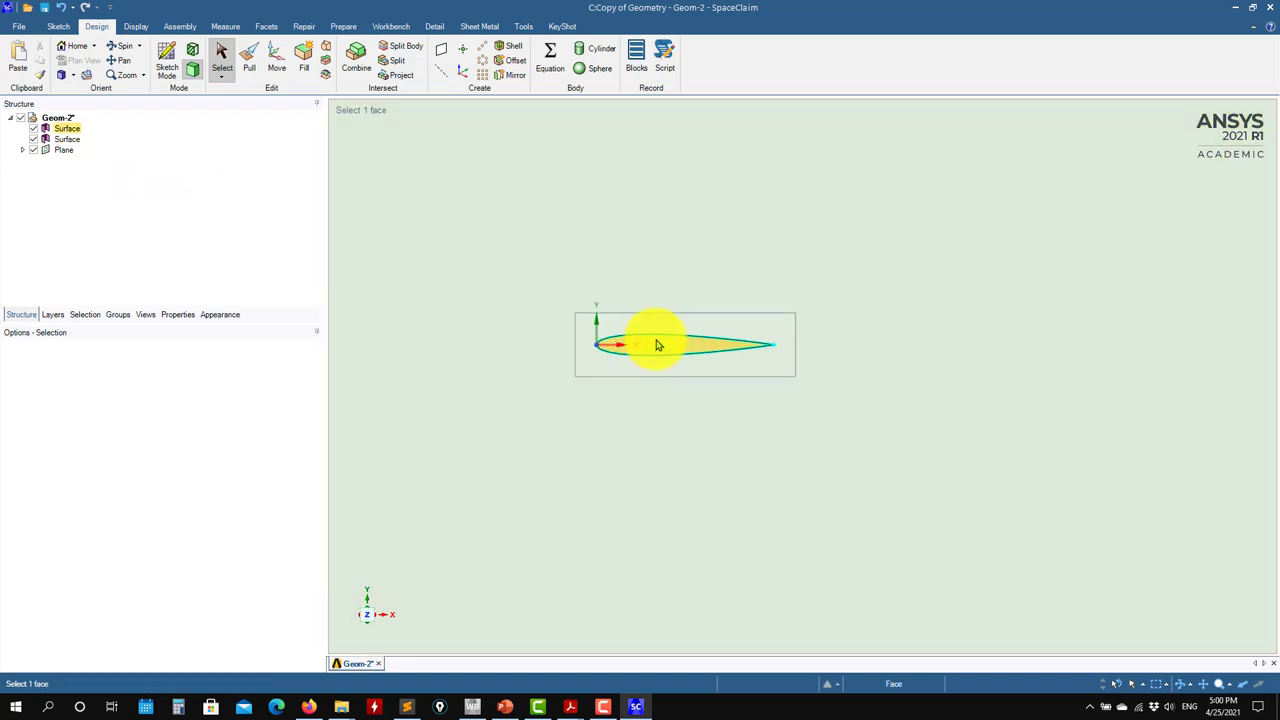
click(677, 351)
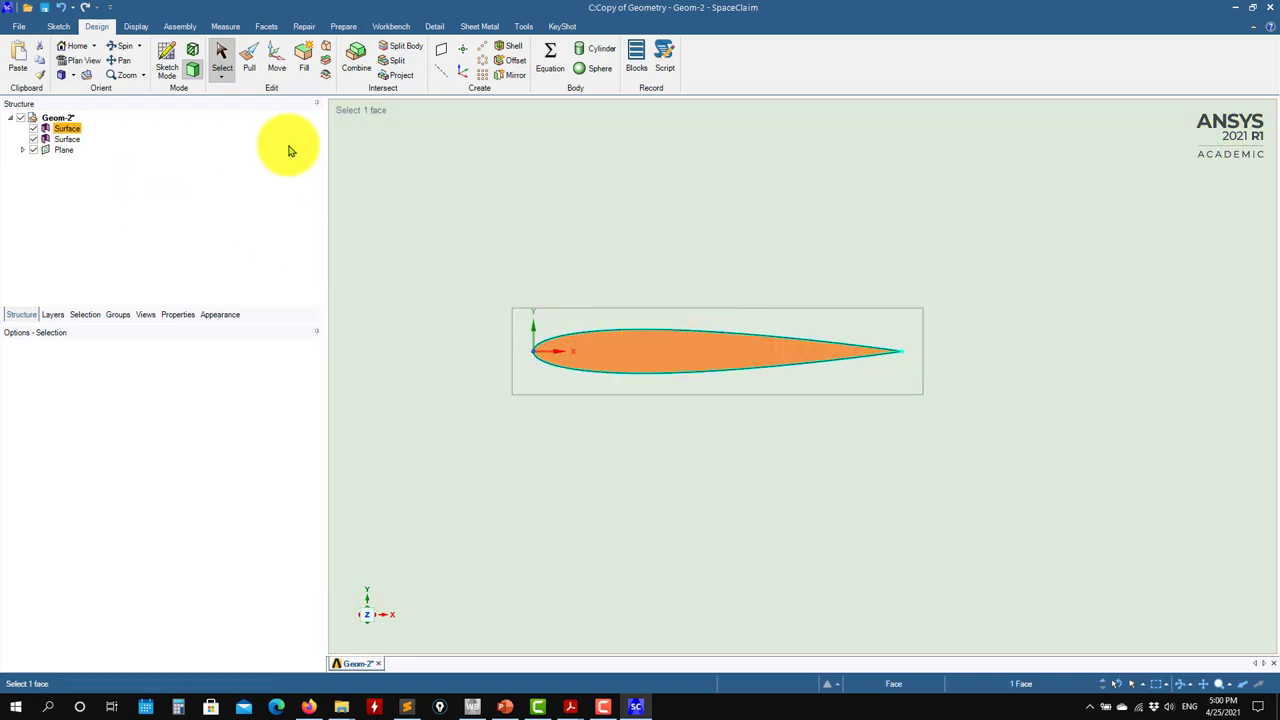
click(276, 62)
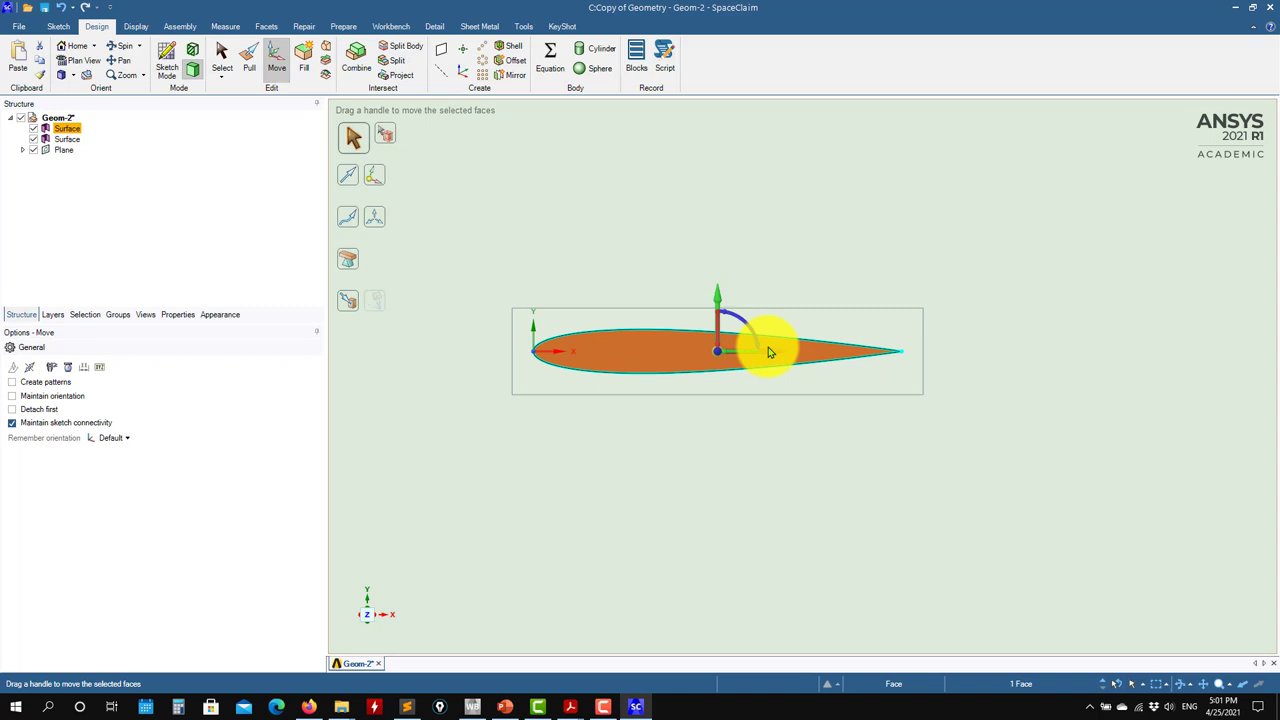
key(Escape)
click(630, 354)
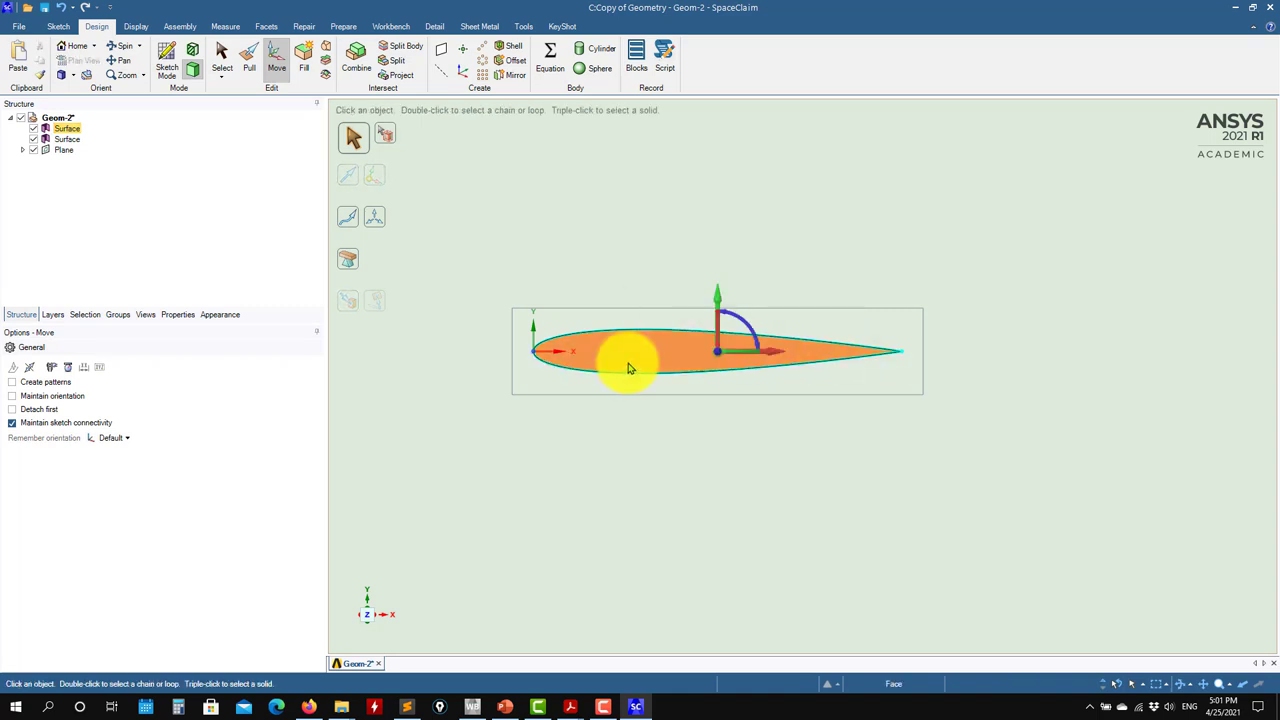
click(1137, 376)
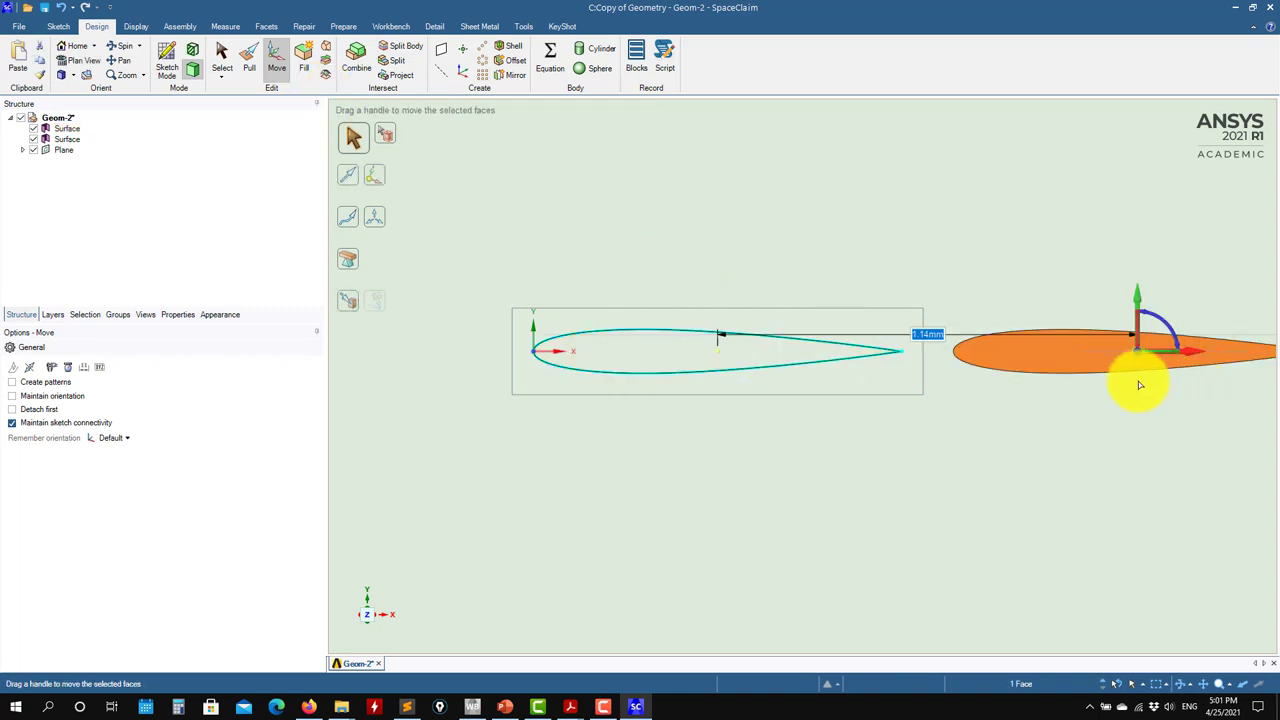
scroll(977, 423, down, 10)
scroll(1080, 497, down, 5)
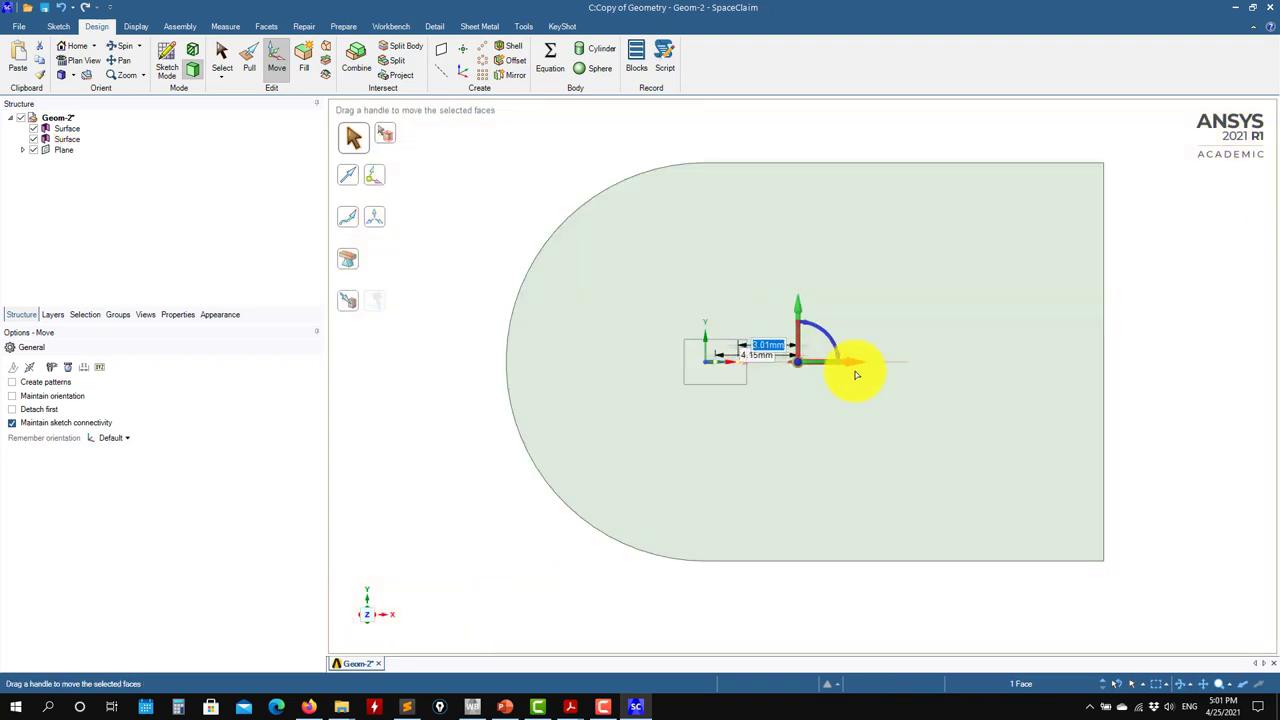
click(1157, 363)
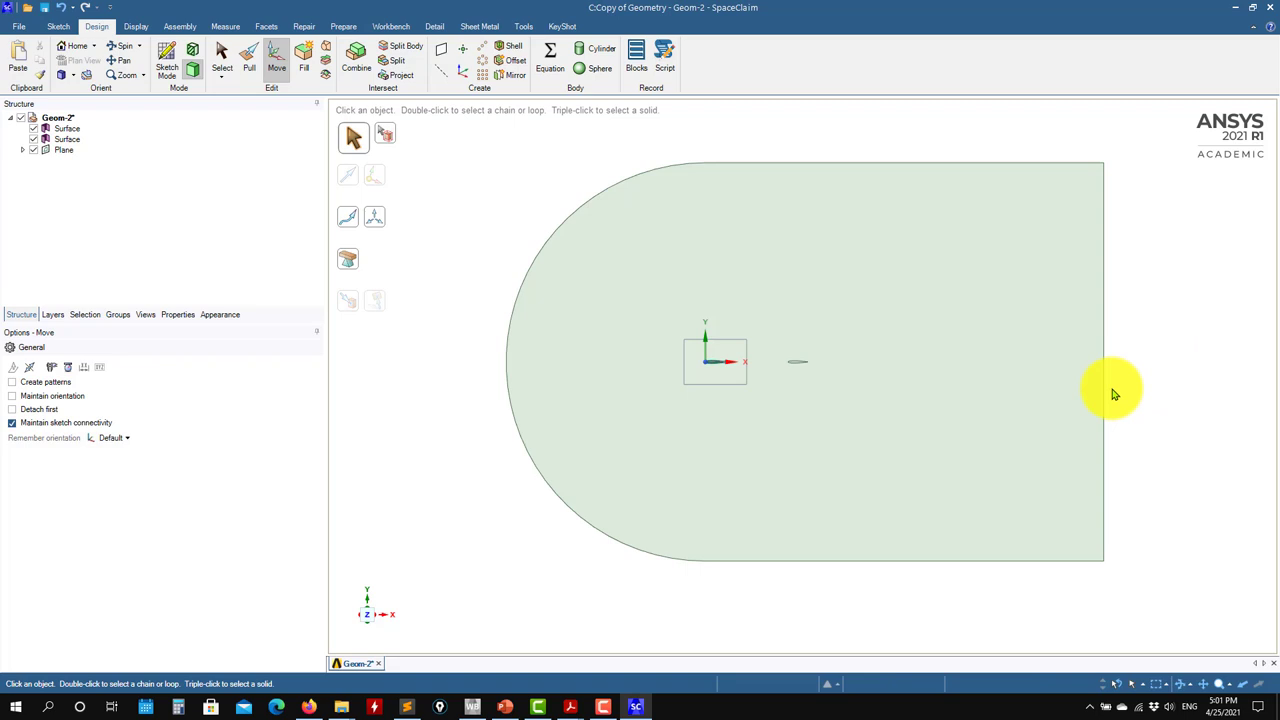
click(33, 150)
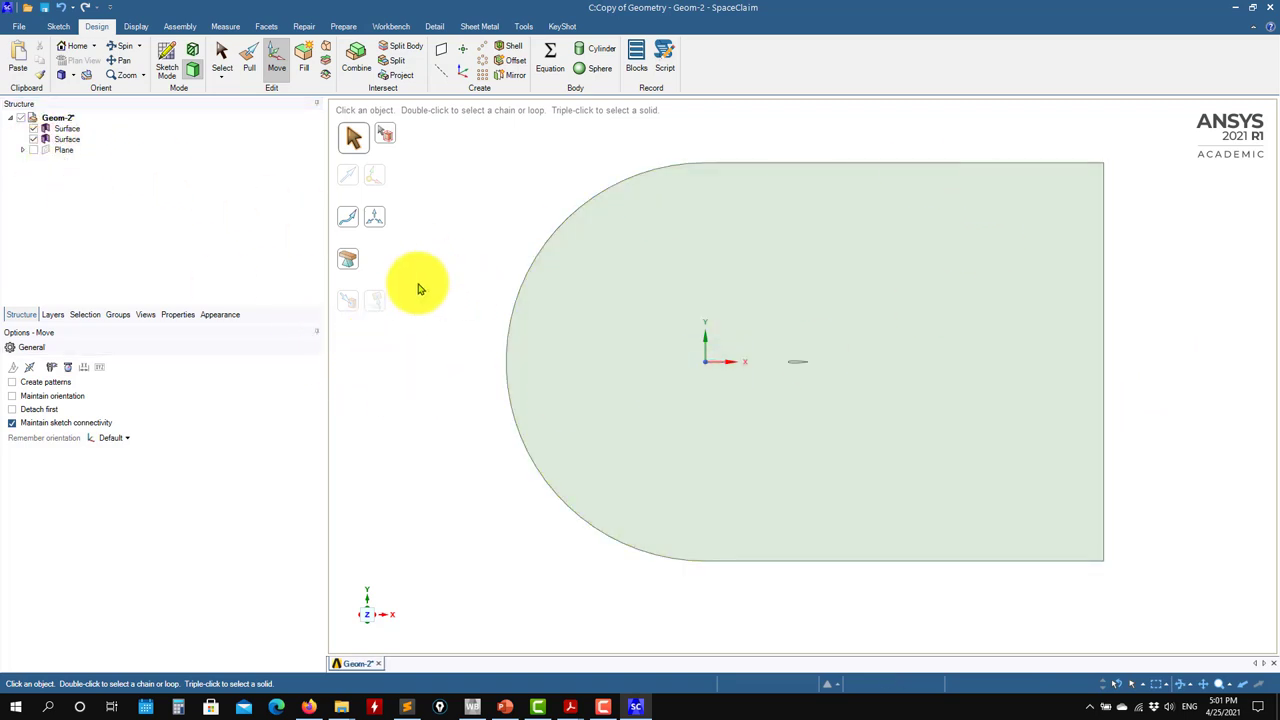
Combine with the C-domain as target and the airfoil as a kept cutter.
key(Escape)
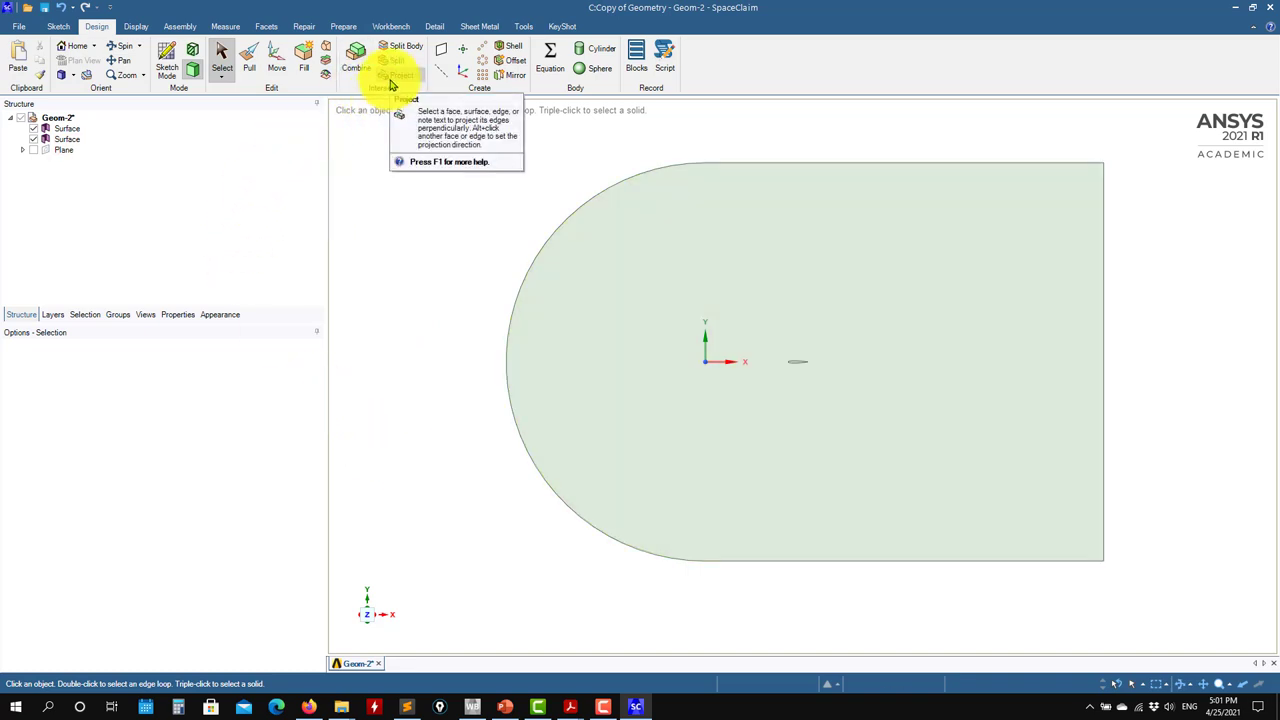
click(356, 58)
click(826, 307)
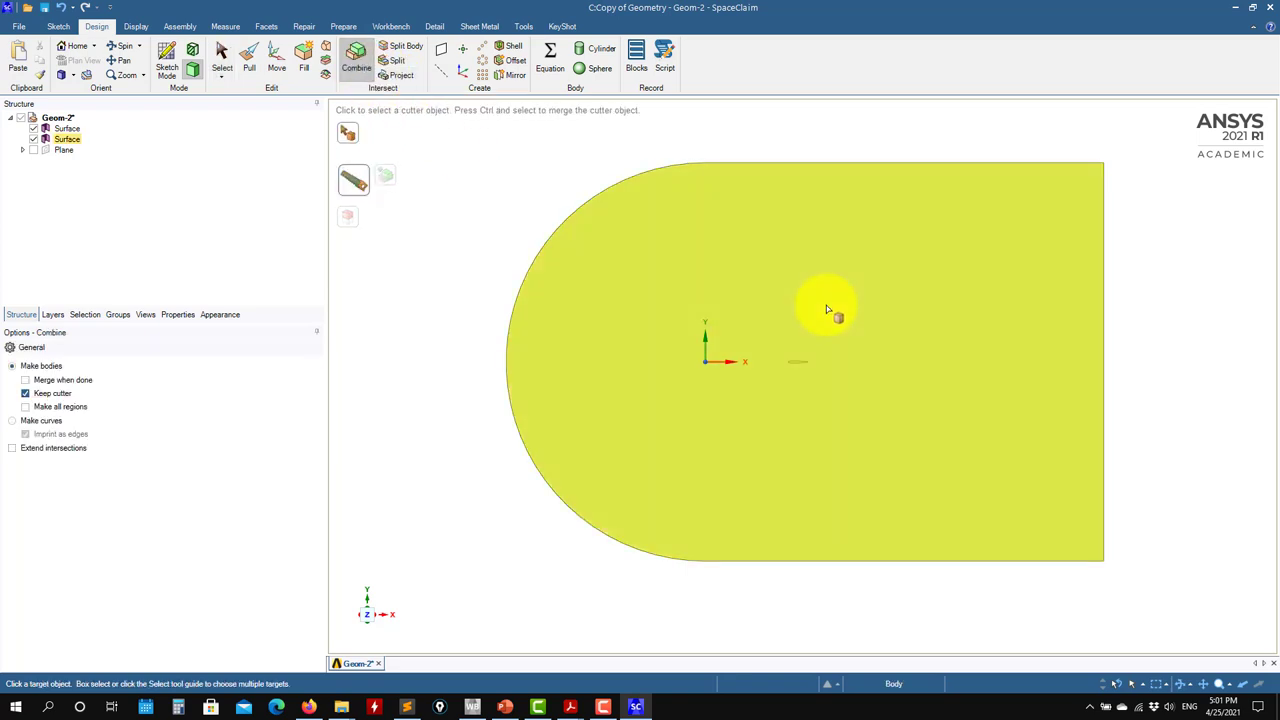
scroll(800, 378, up, 3)
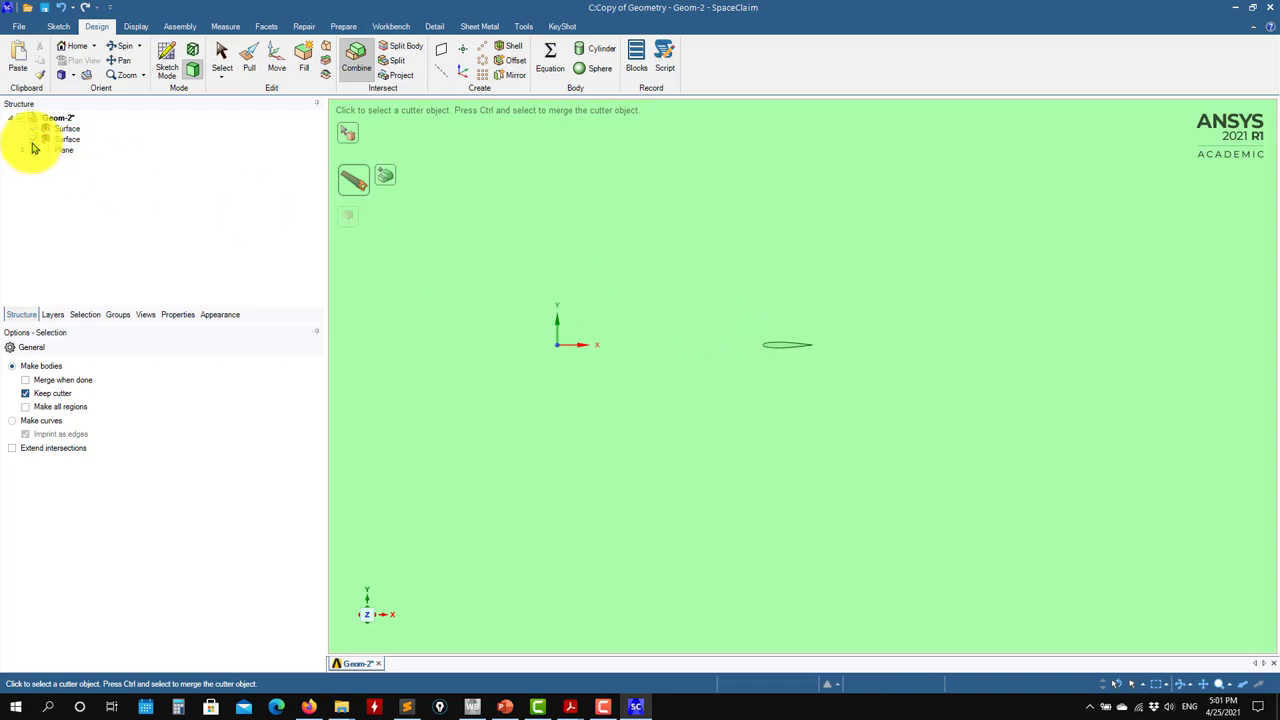
key(Escape)
key(Escape)
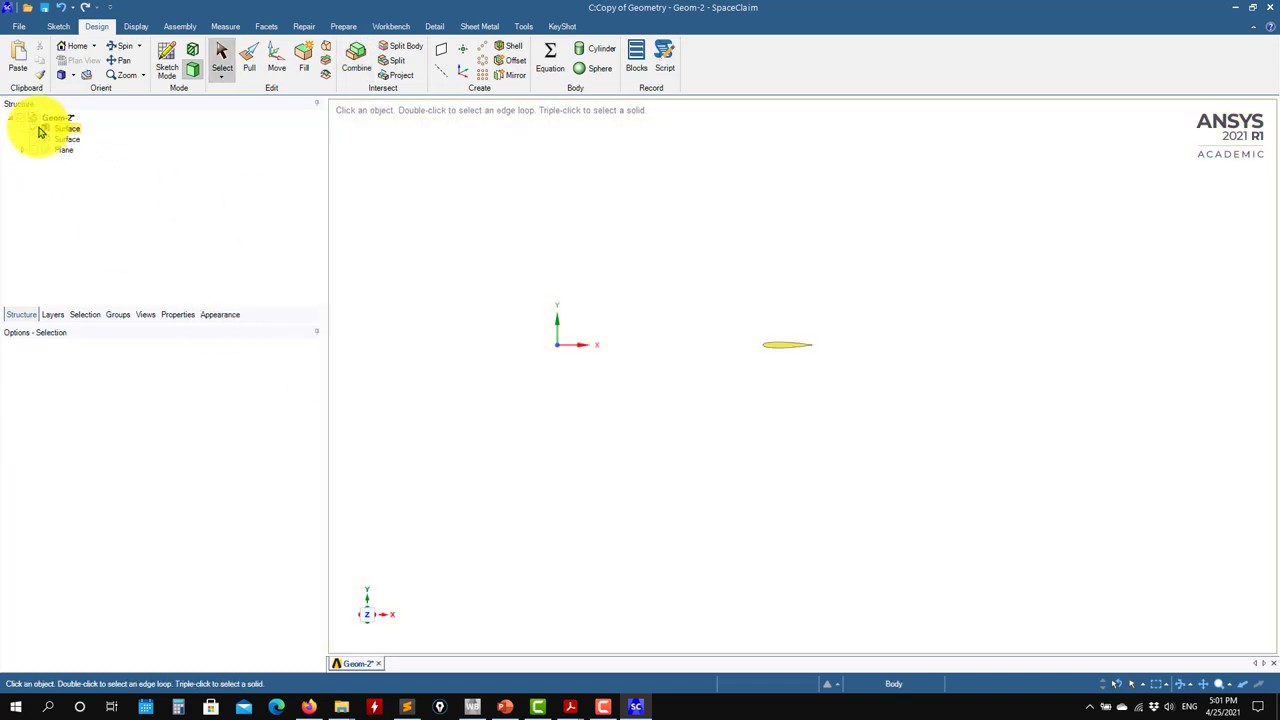
Hide the original airfoil Surface and box-select the two edges of the airfoil hole.
click(41, 132)
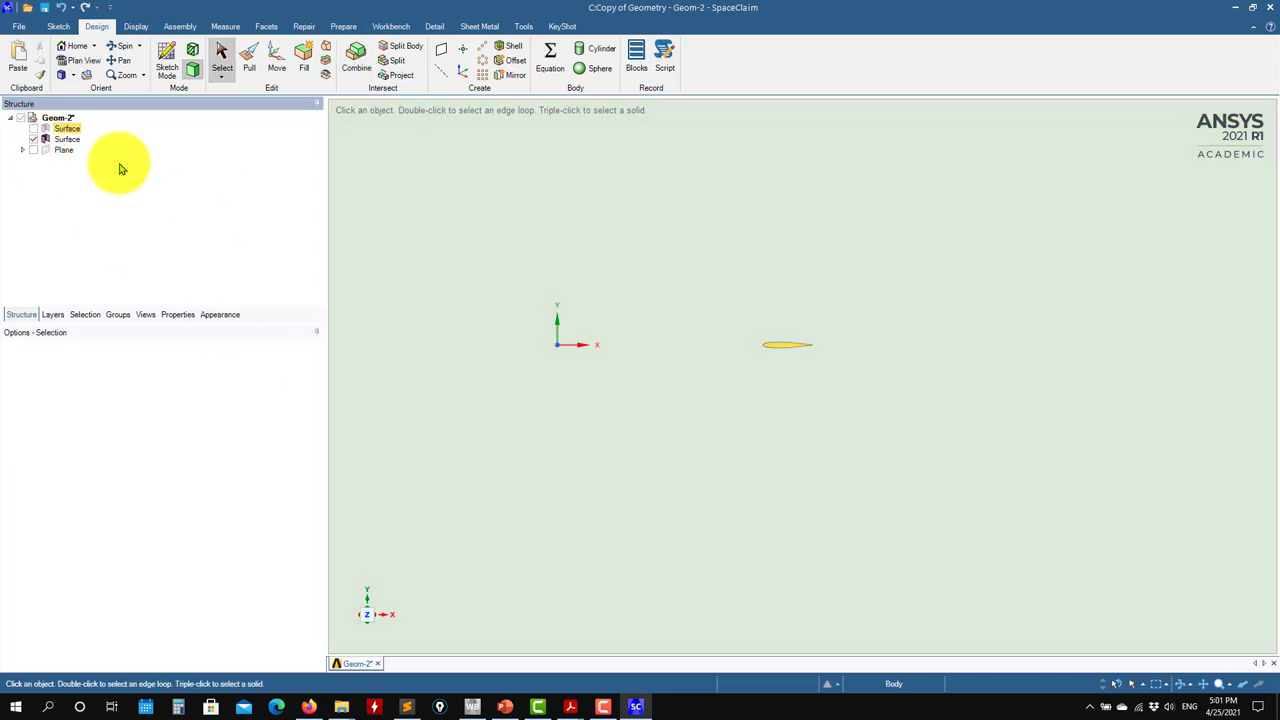
click(780, 354)
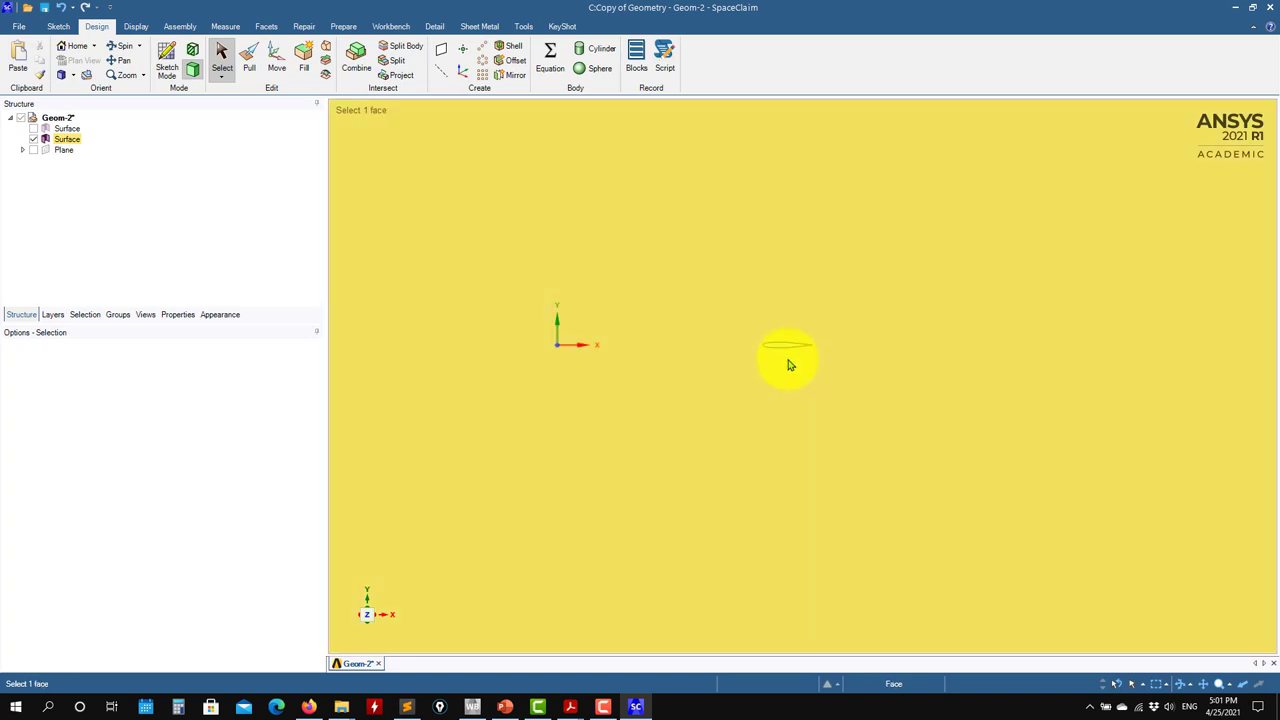
click(772, 334)
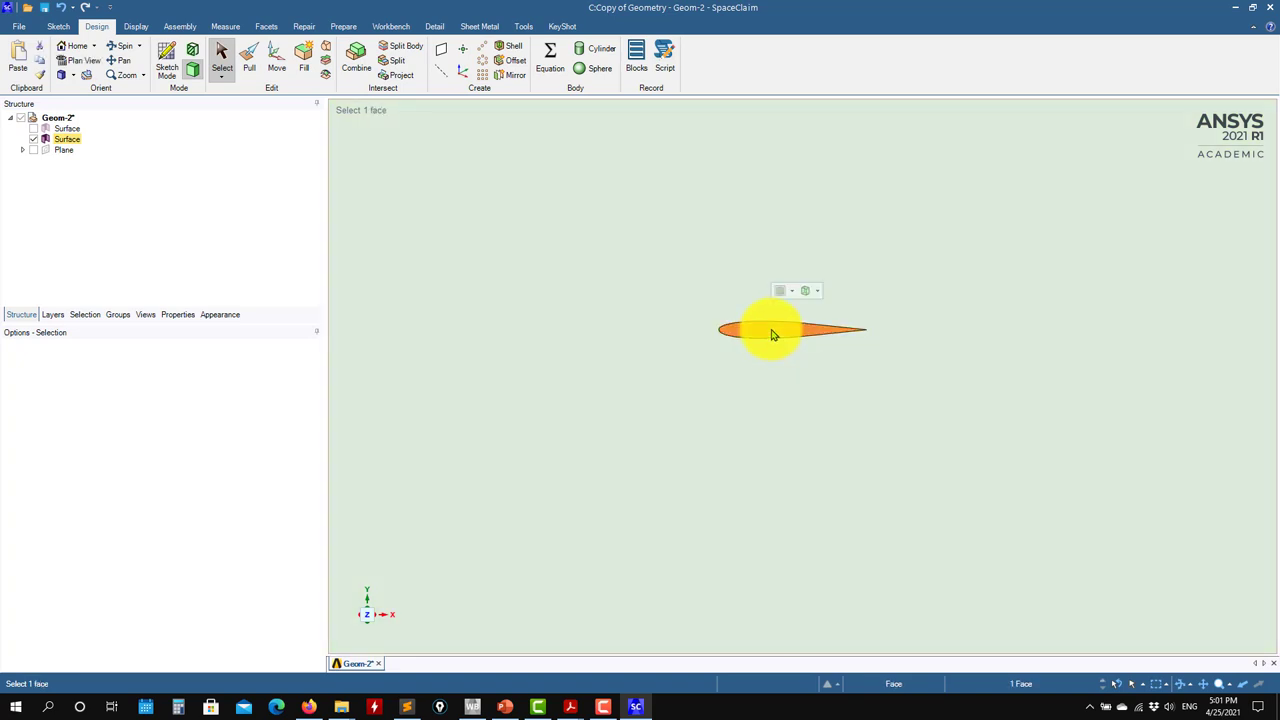
click(772, 334)
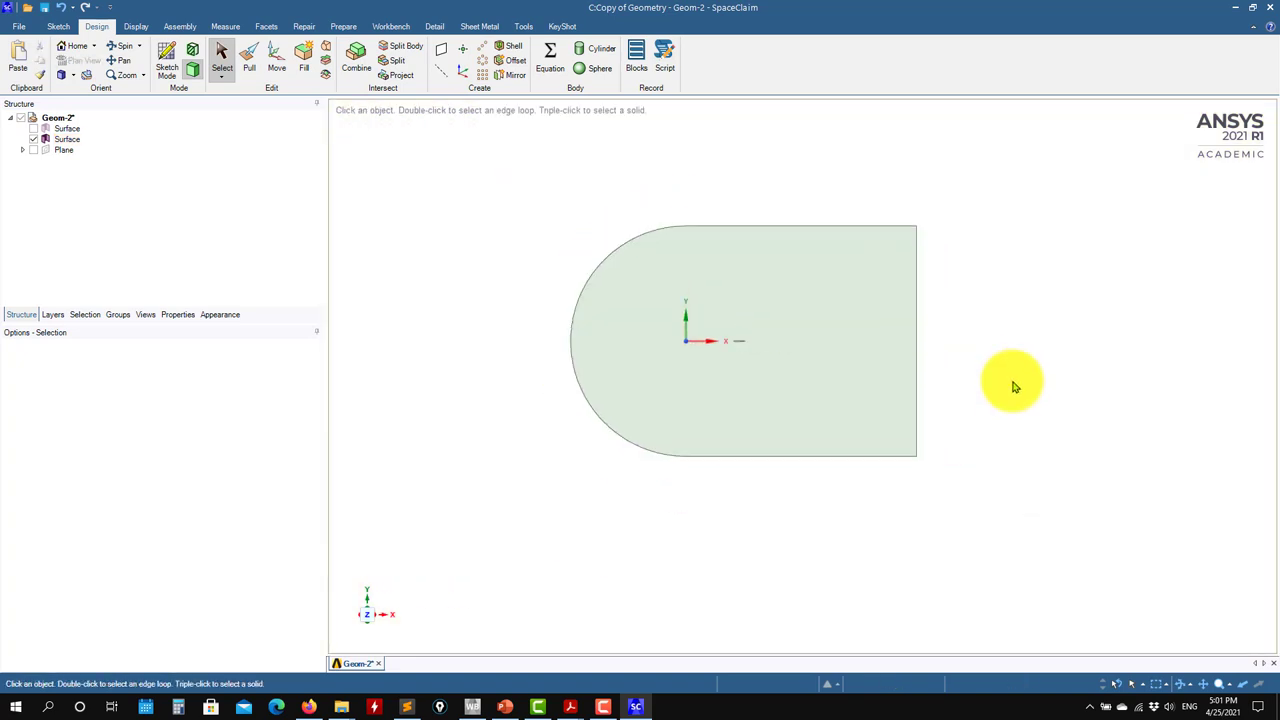
click(748, 335)
scroll(748, 335, up, 3)
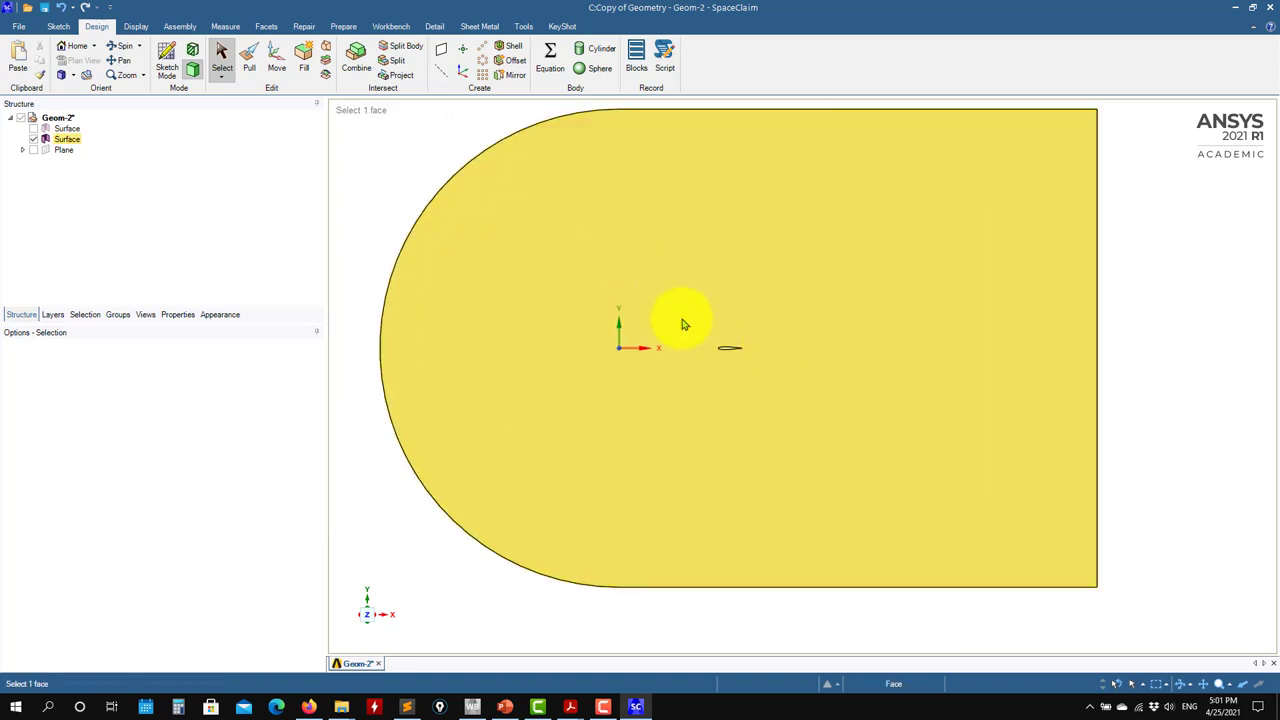
drag(674, 304, 760, 370)
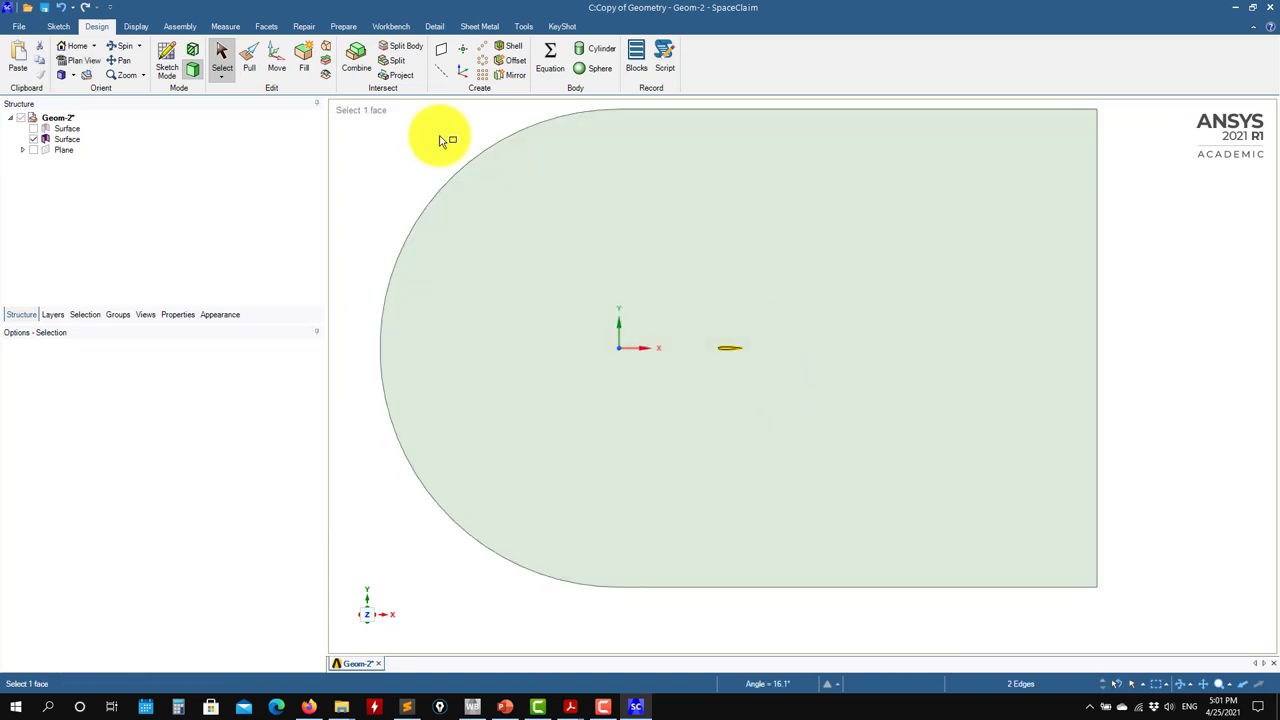
click(276, 70)
scroll(691, 349, up, 4)
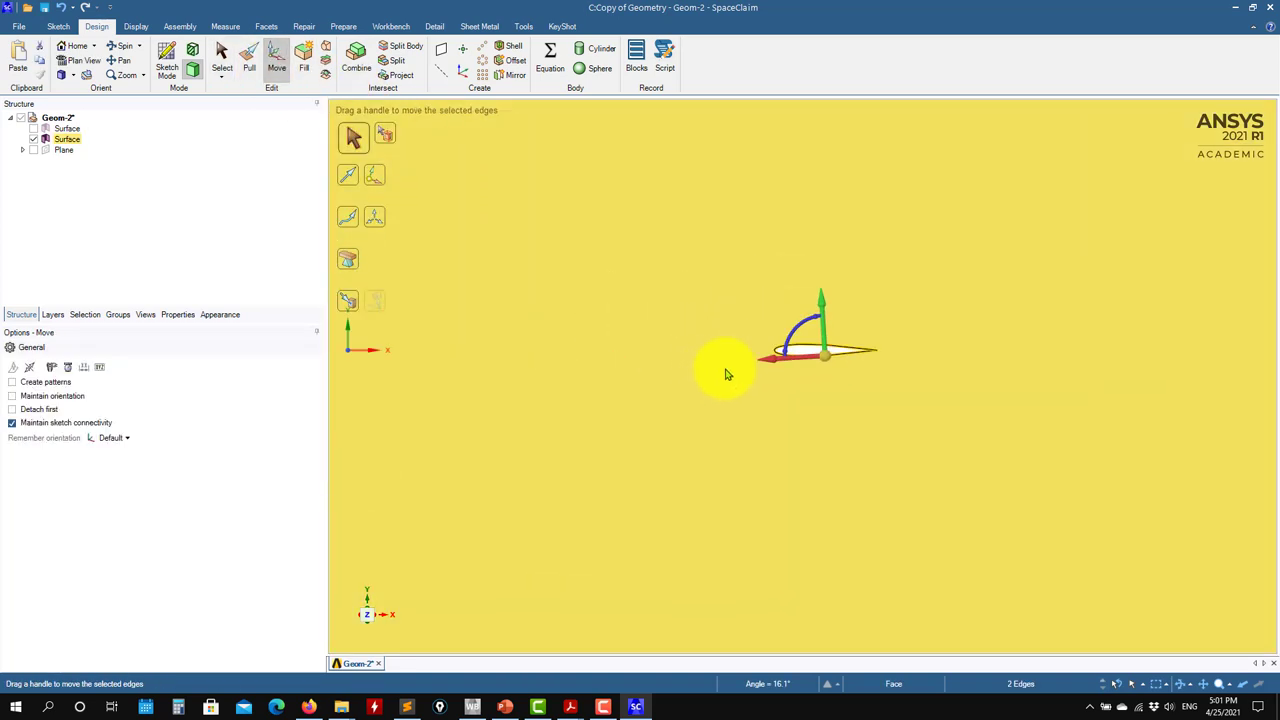
drag(902, 338, 802, 329)
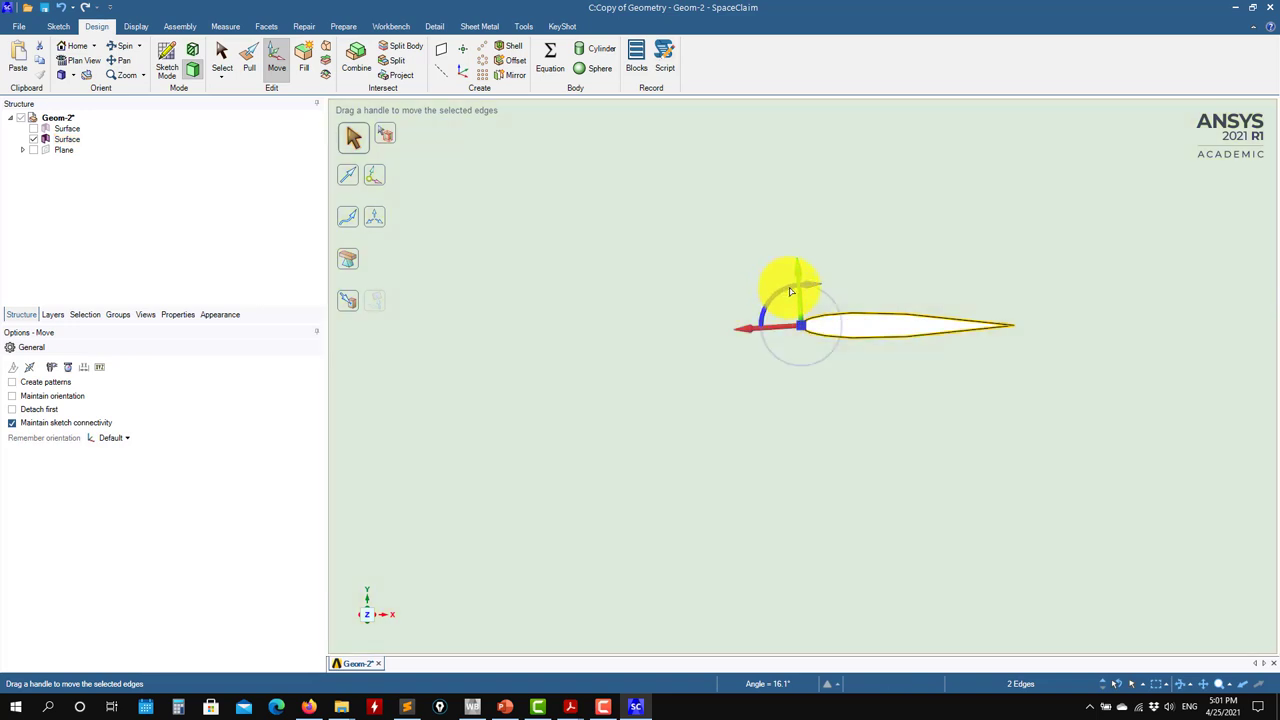
mouse_move(790, 291)
mouse_down()
mouse_move(760, 305)
mouse_move(827, 299)
mouse_move(766, 297)
mouse_move(791, 297)
mouse_move(790, 308)
mouse_up()
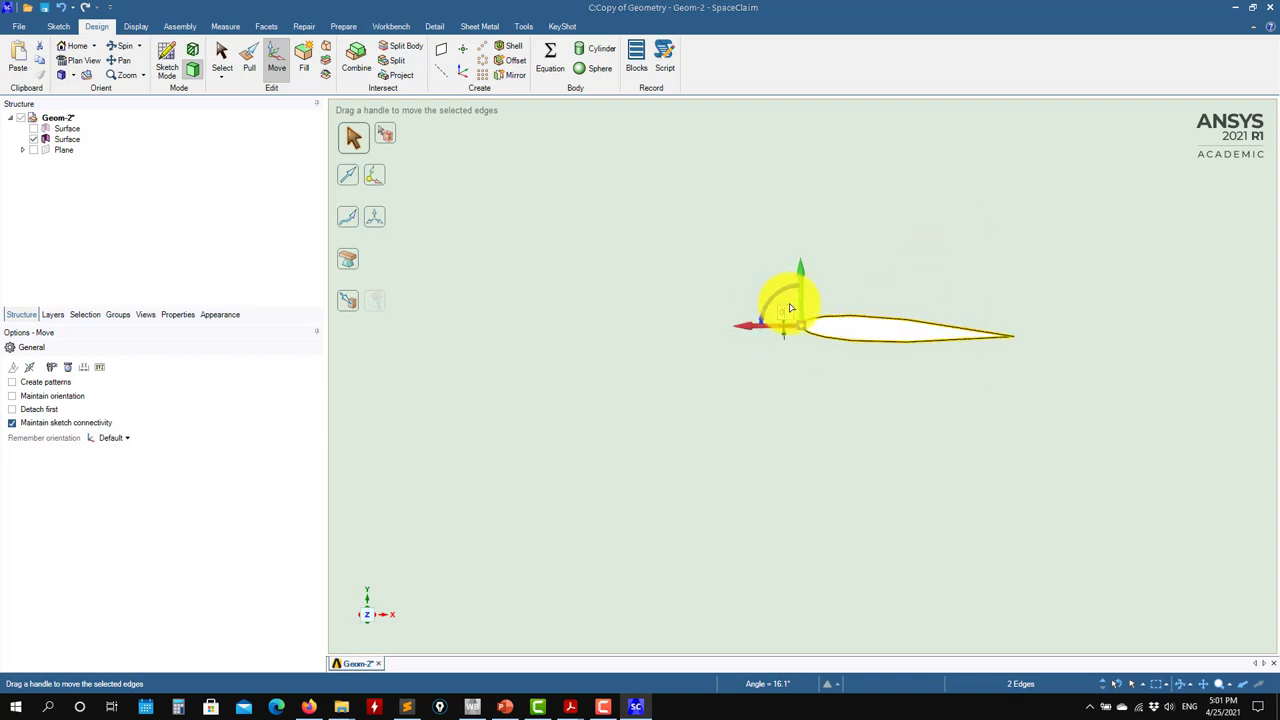
drag(790, 308, 675, 390)
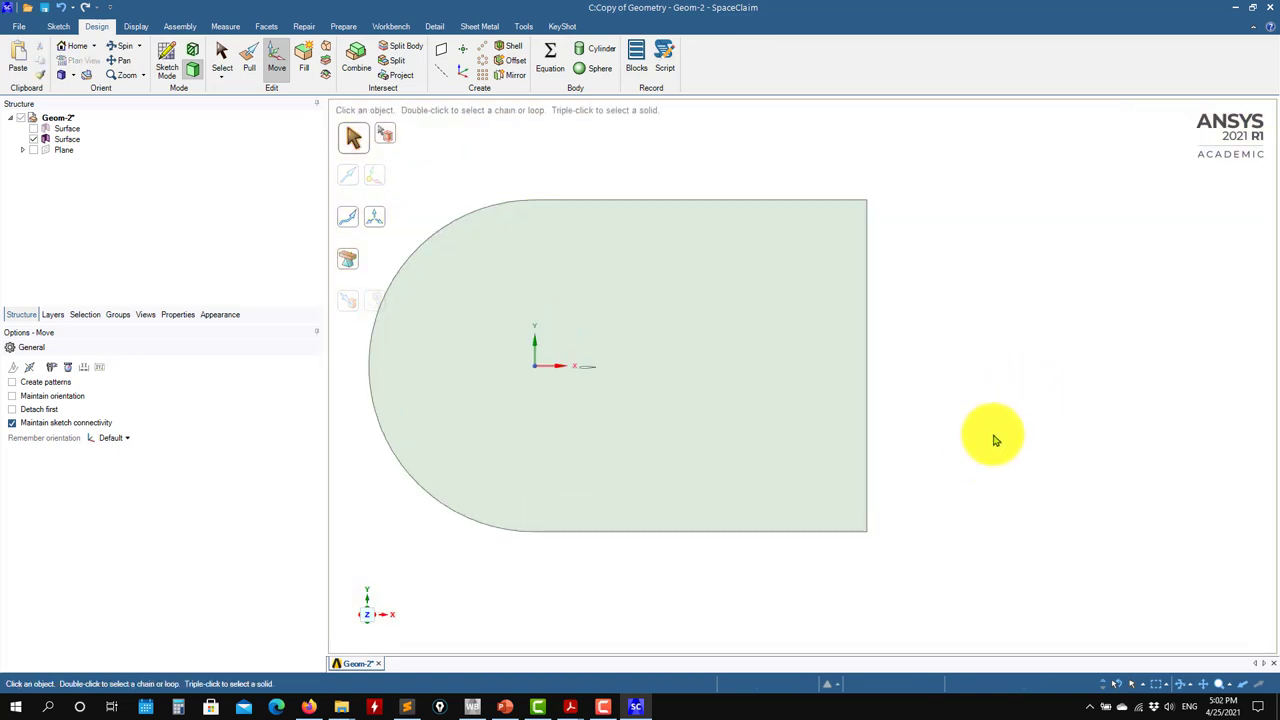
shift+middle_drag(995, 440, 1048, 404)
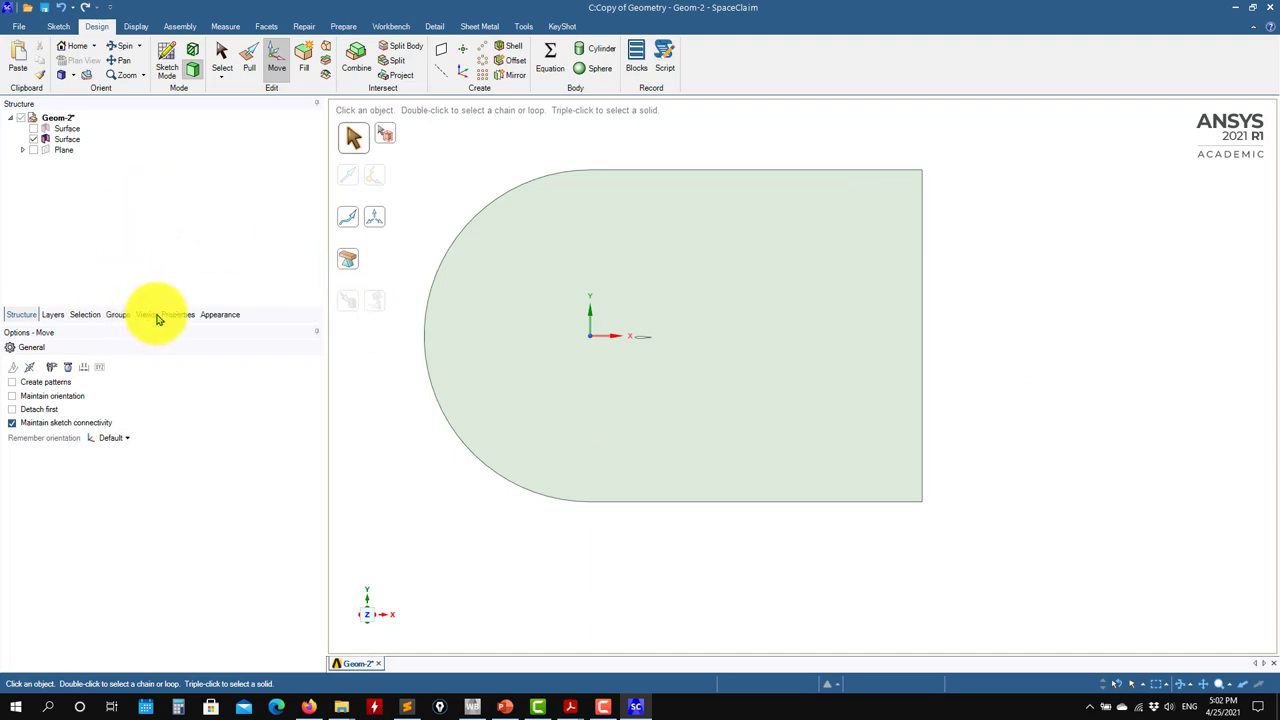
Create named selections inlet, outlet, top and bottom for the domain's arc, right, top and bottom edges.
click(117, 316)
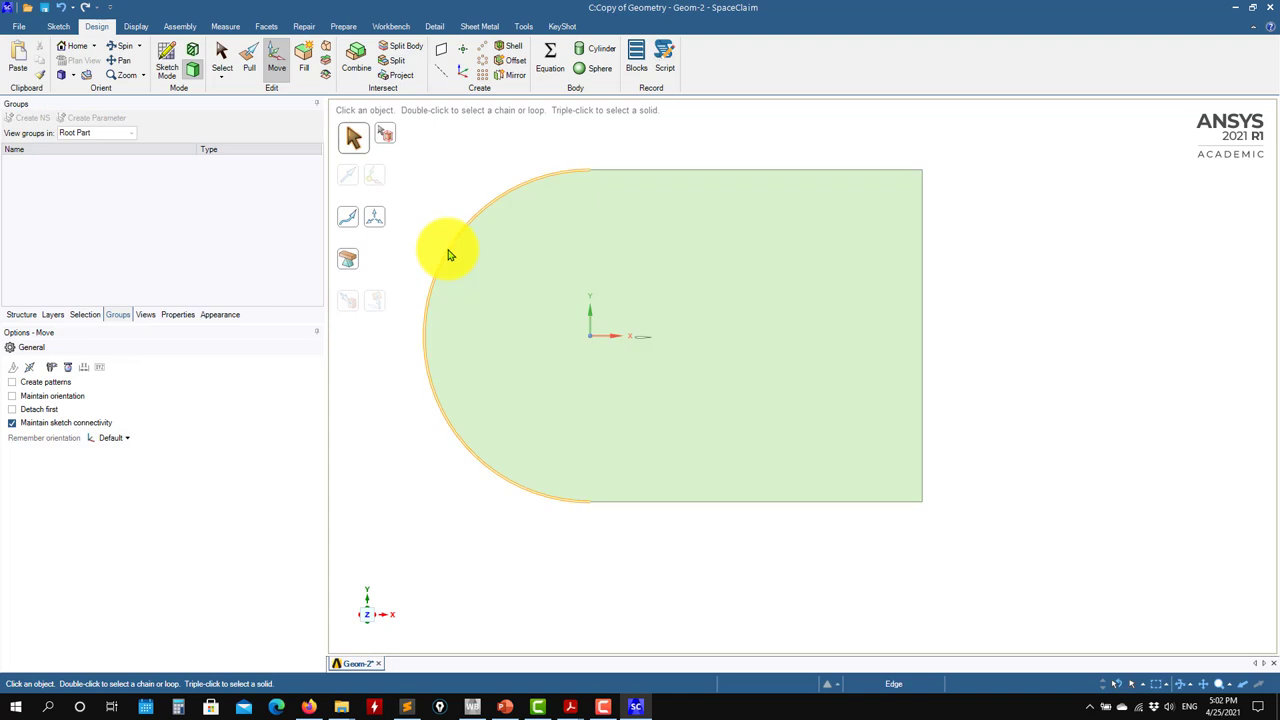
click(449, 256)
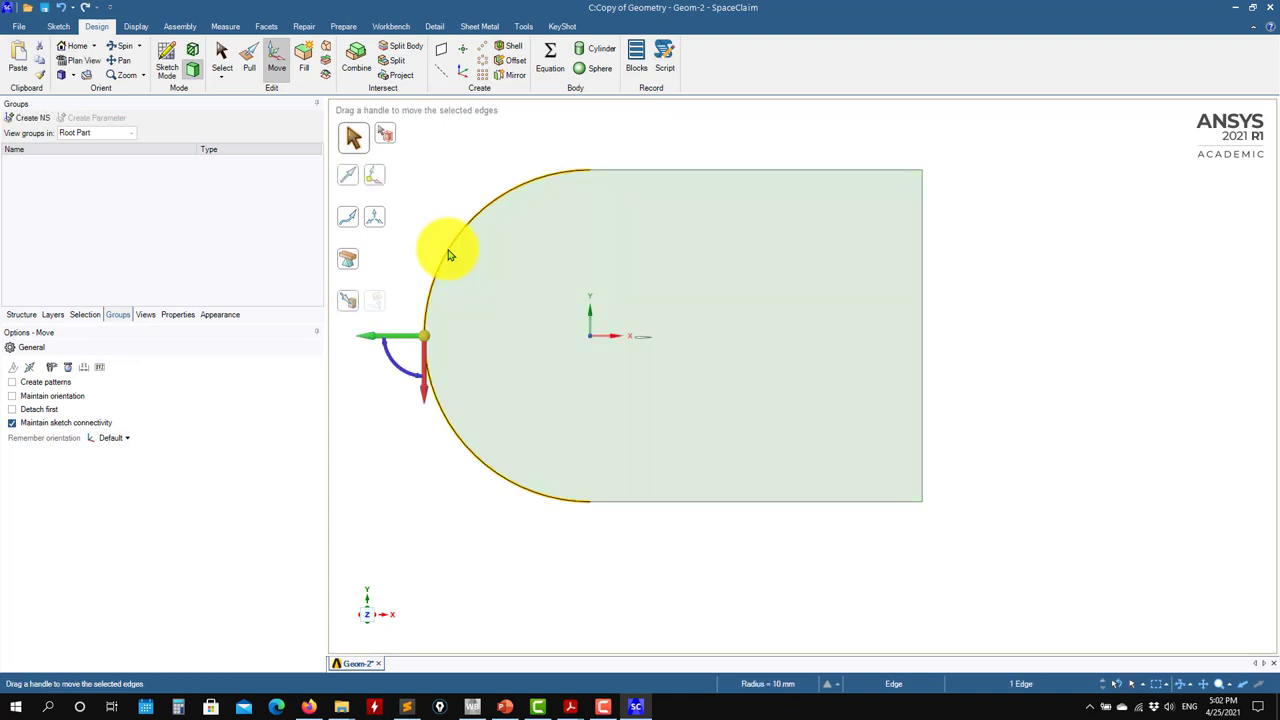
click(29, 119)
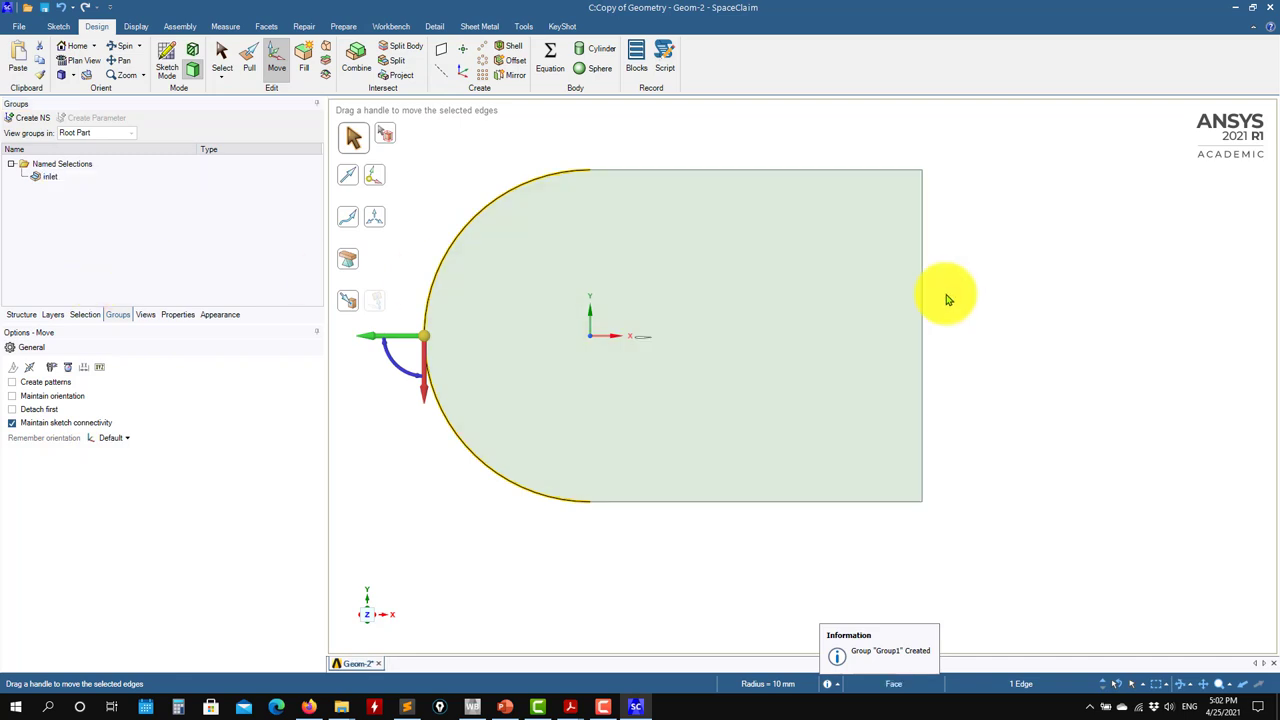
click(940, 294)
click(922, 302)
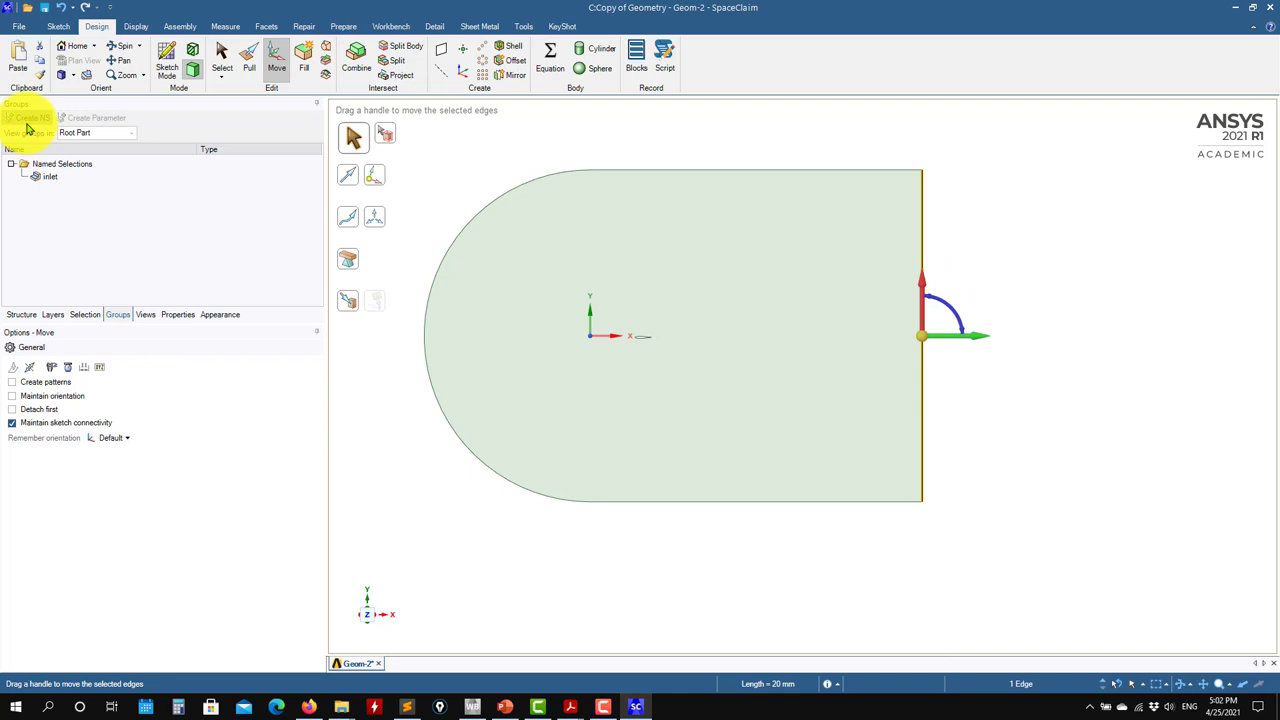
click(29, 117)
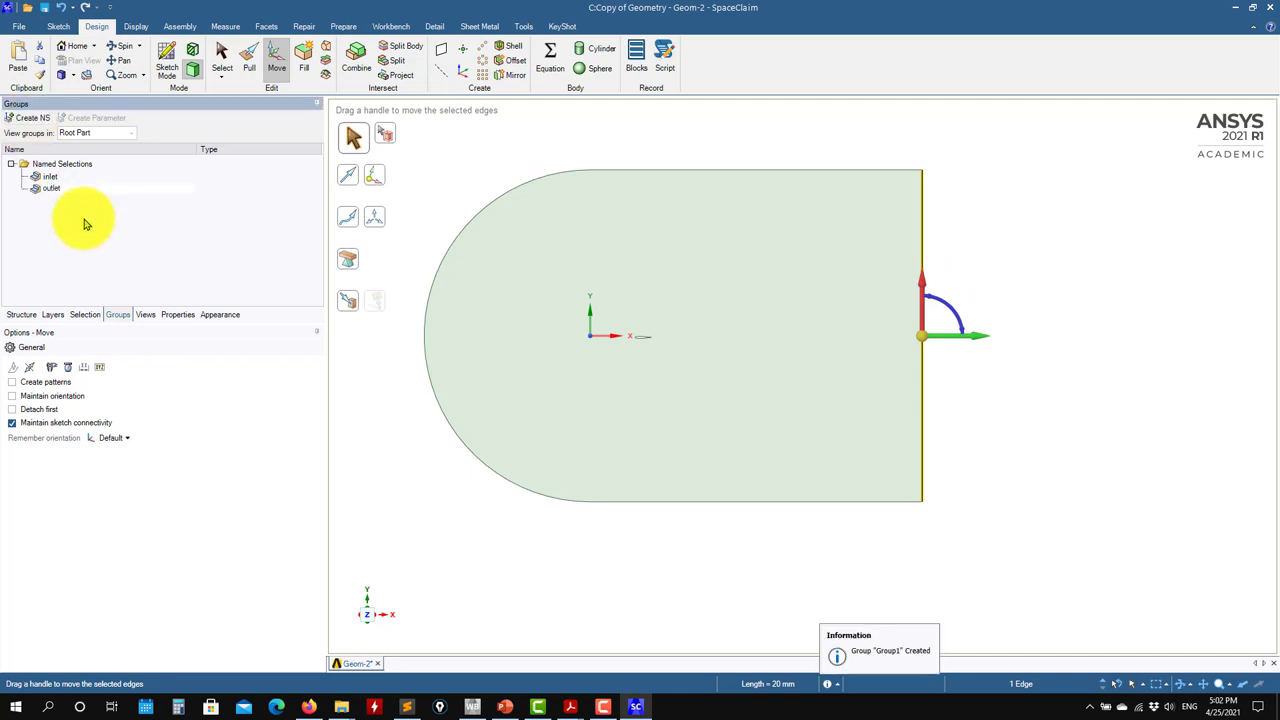
key(Return)
click(712, 171)
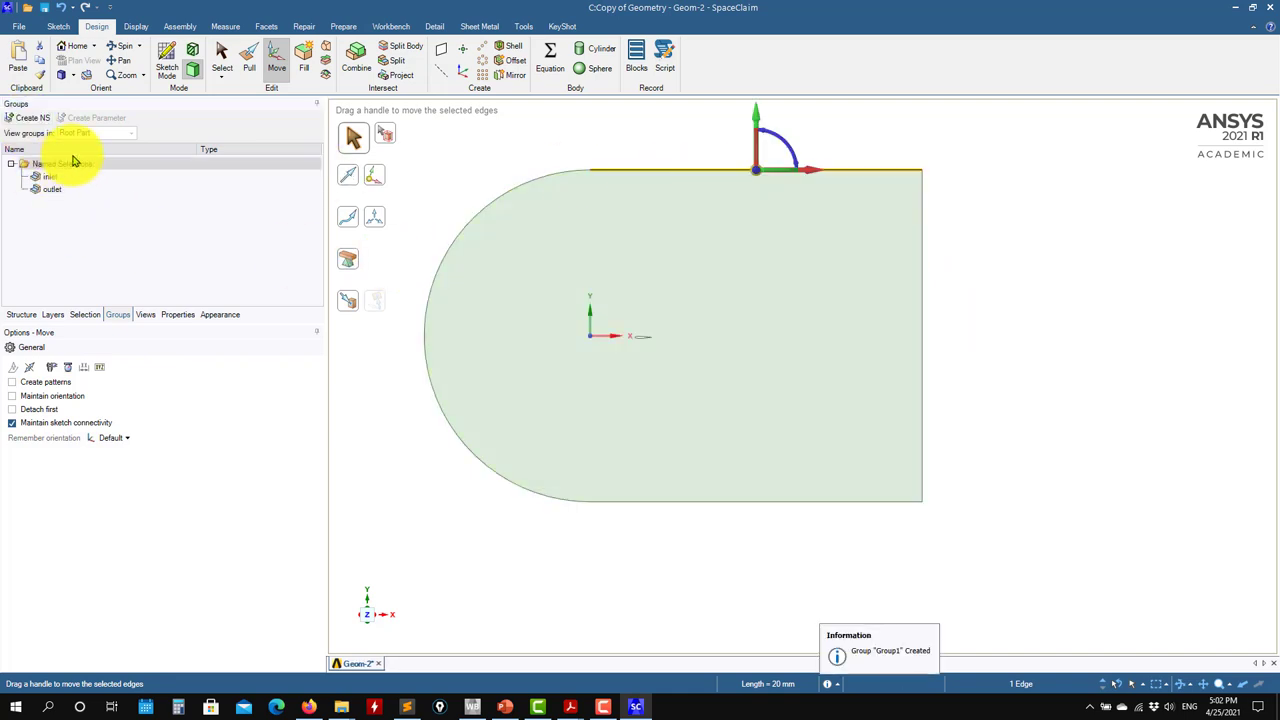
click(22, 117)
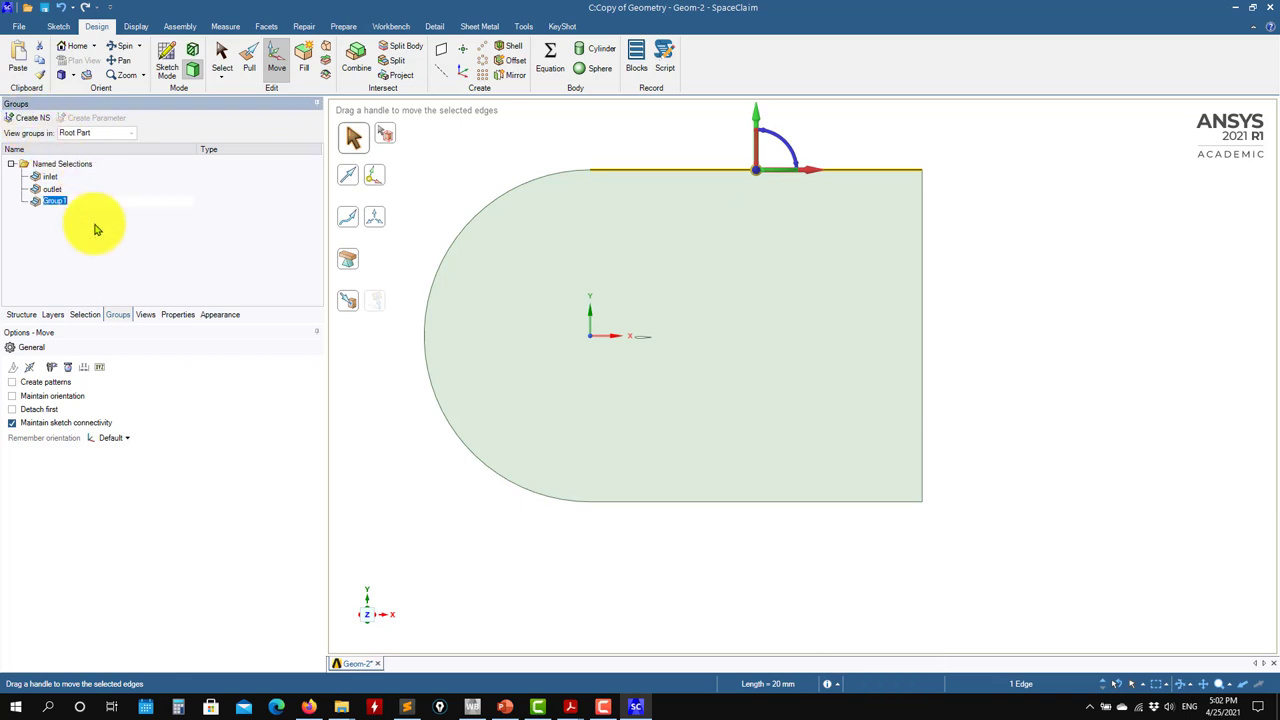
click(677, 506)
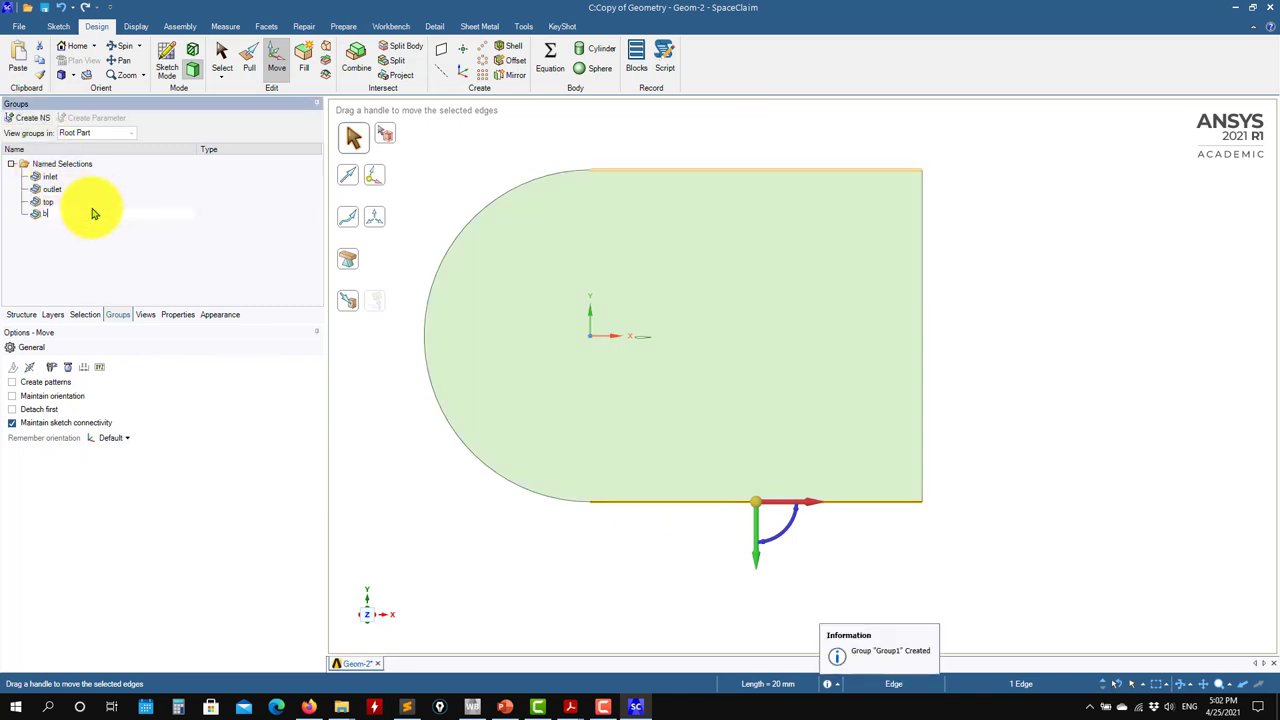
scroll(686, 449, up, 8)
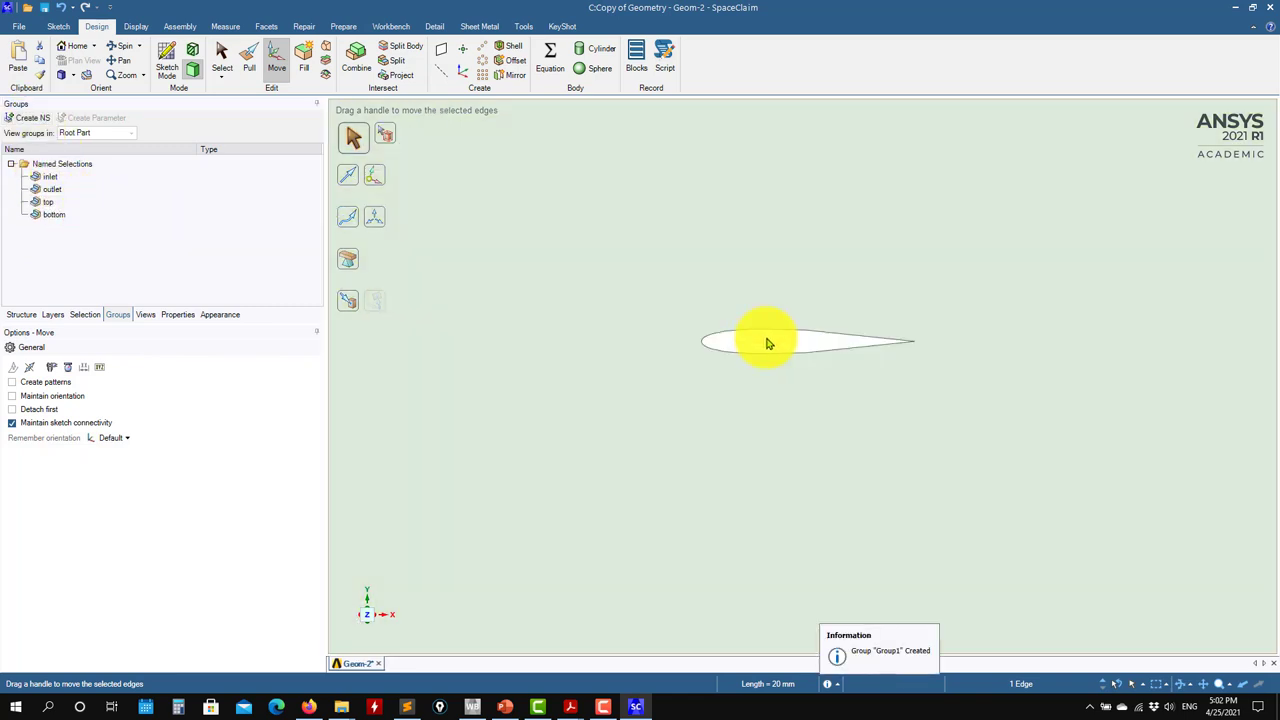
Name the airfoil's upper edge atop and its lower edge abot.
click(770, 334)
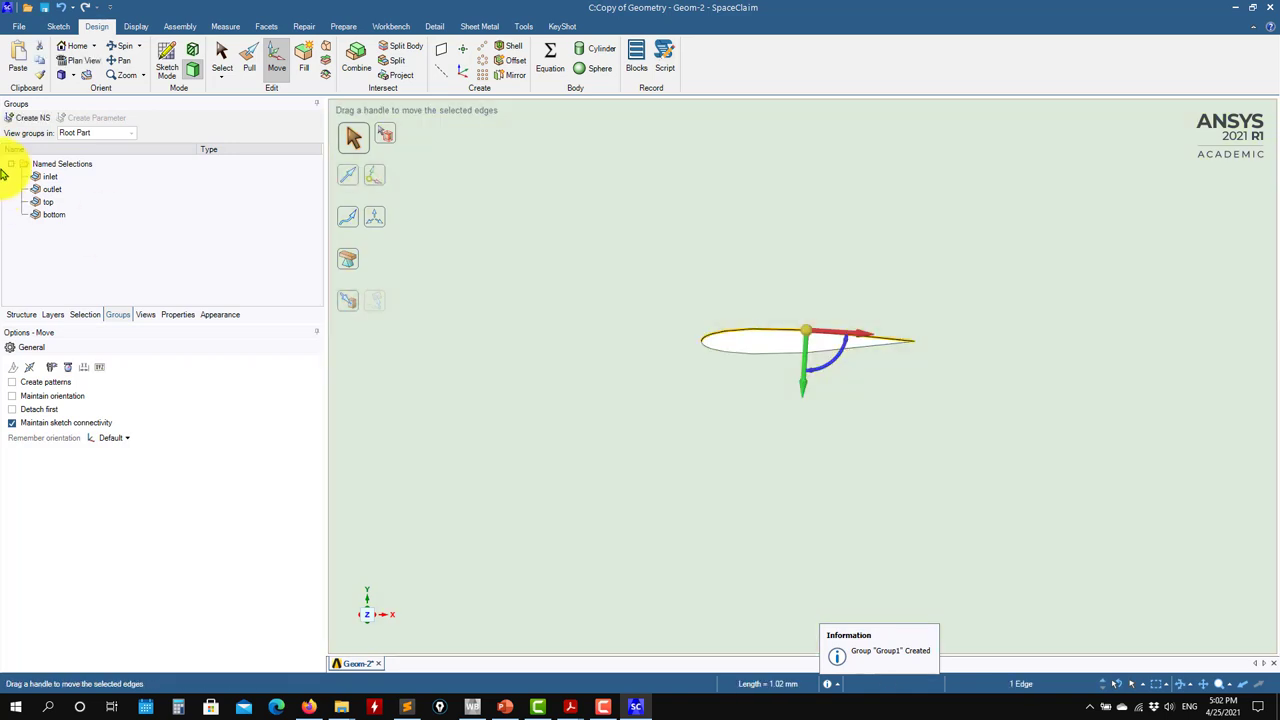
click(30, 119)
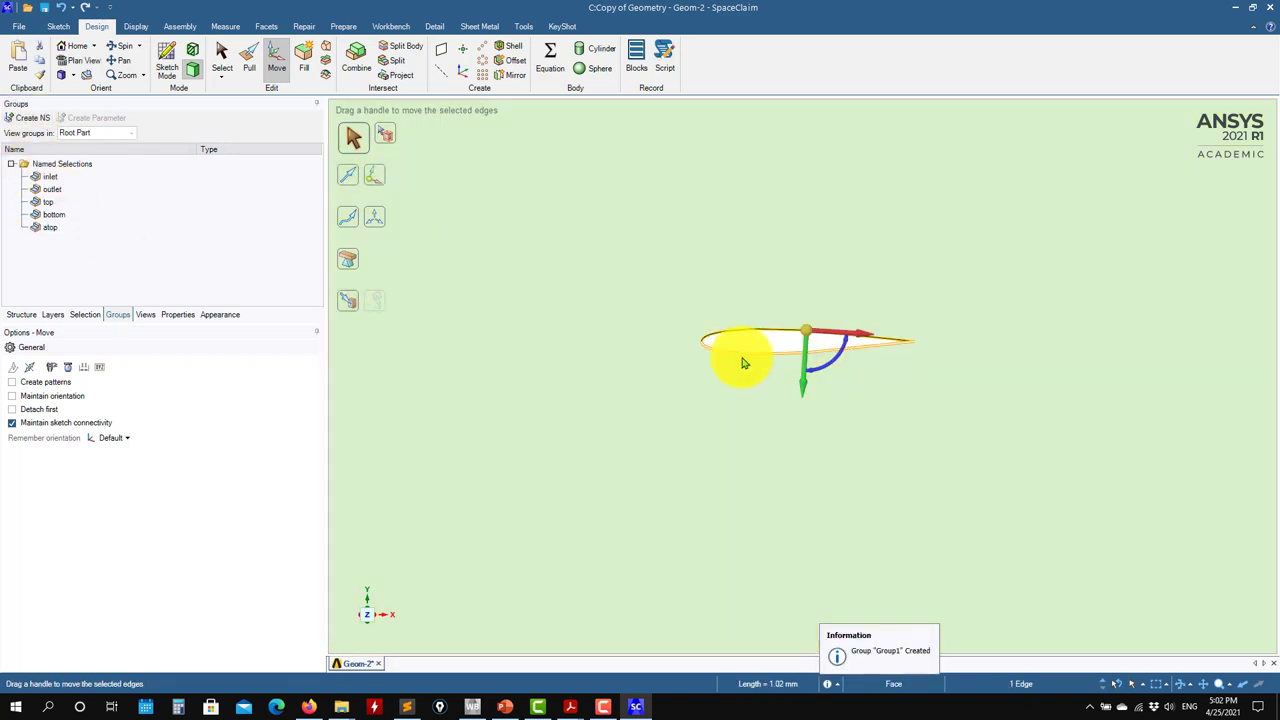
click(741, 352)
click(32, 119)
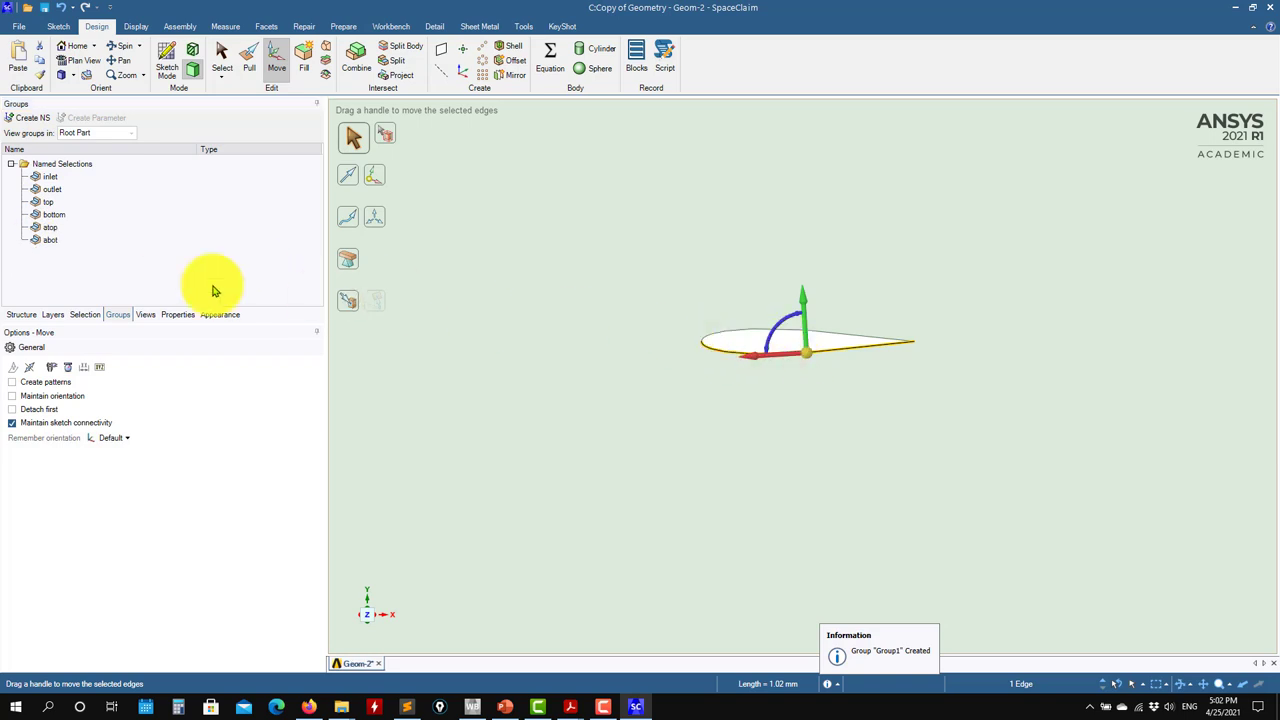
scroll(508, 300, down, 8)
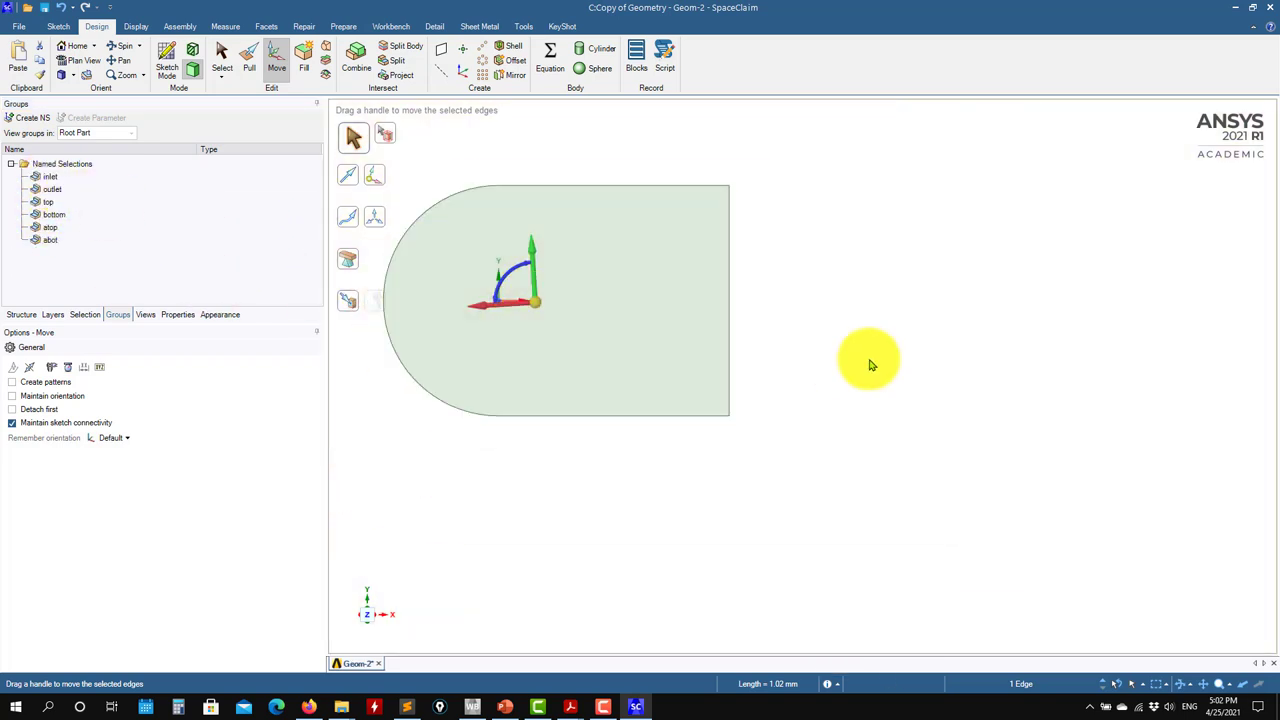
shift+middle_drag(870, 365, 1010, 418)
Save the Geom-2 geometry with Ctrl+S and close SpaceClaim.
key(s)
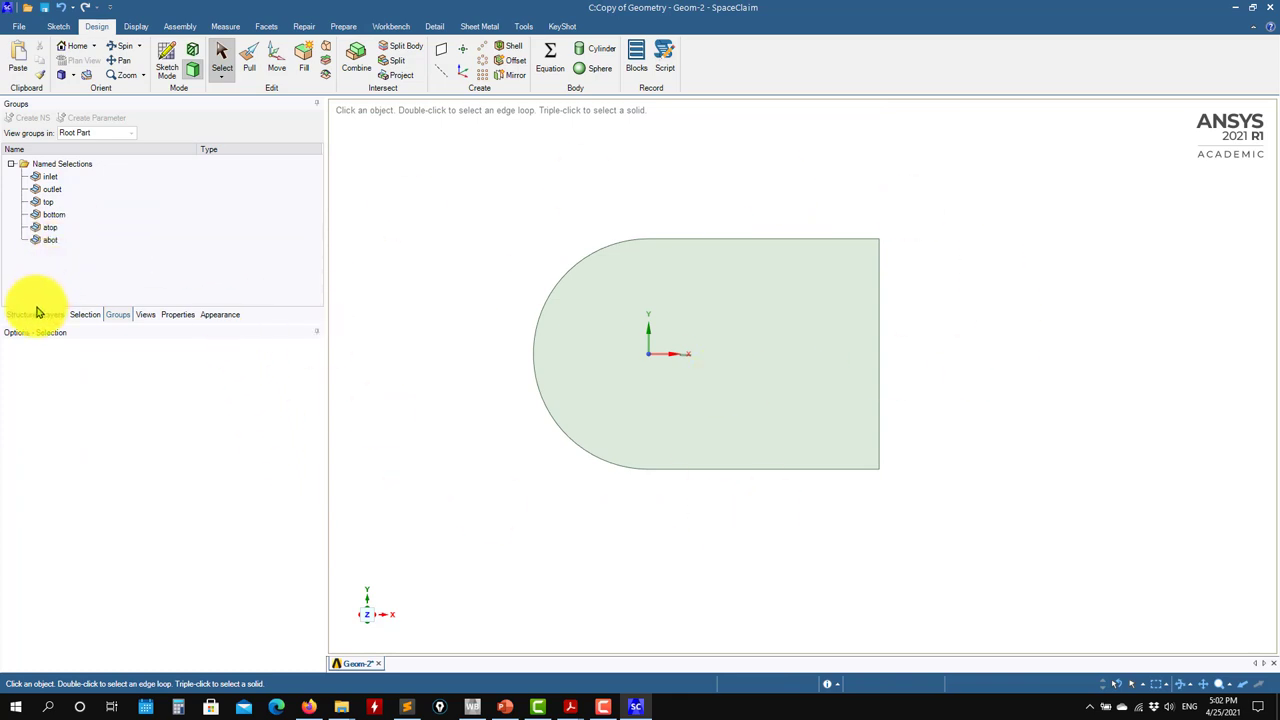
scroll(691, 354, down, 1)
scroll(694, 357, up, 2)
click(696, 360)
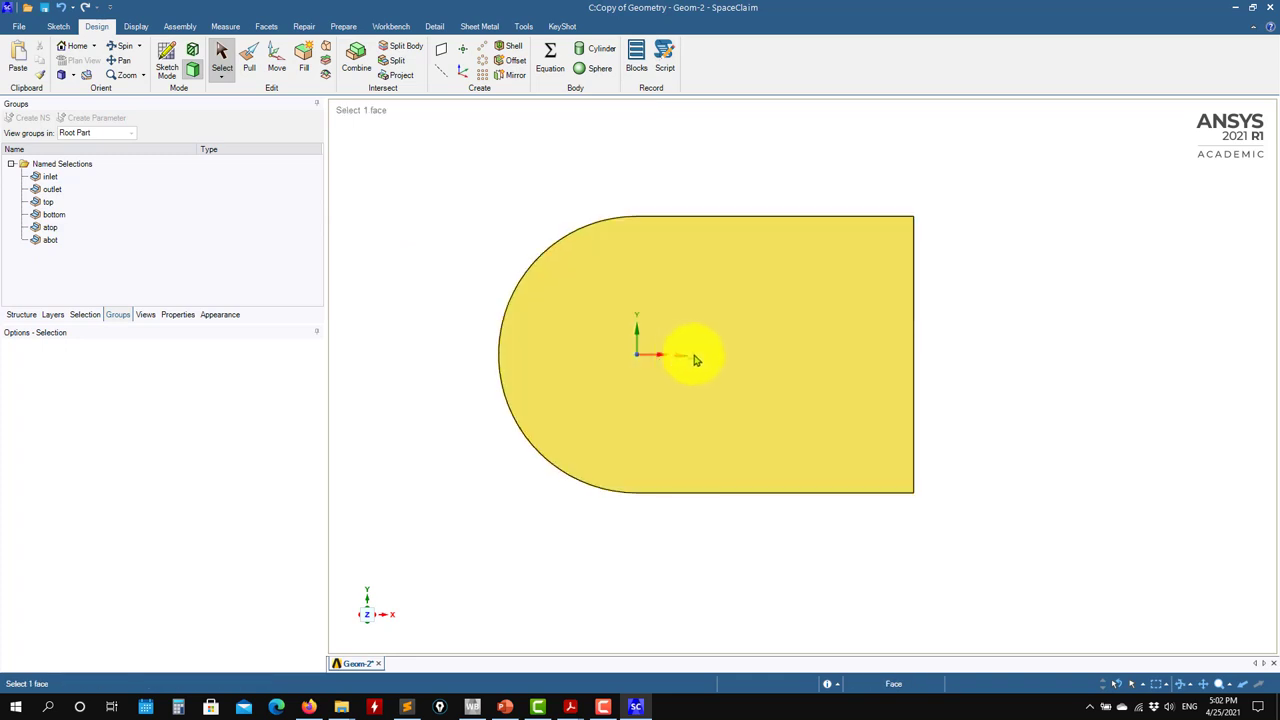
scroll(720, 364, up, 3)
scroll(790, 395, down, 2)
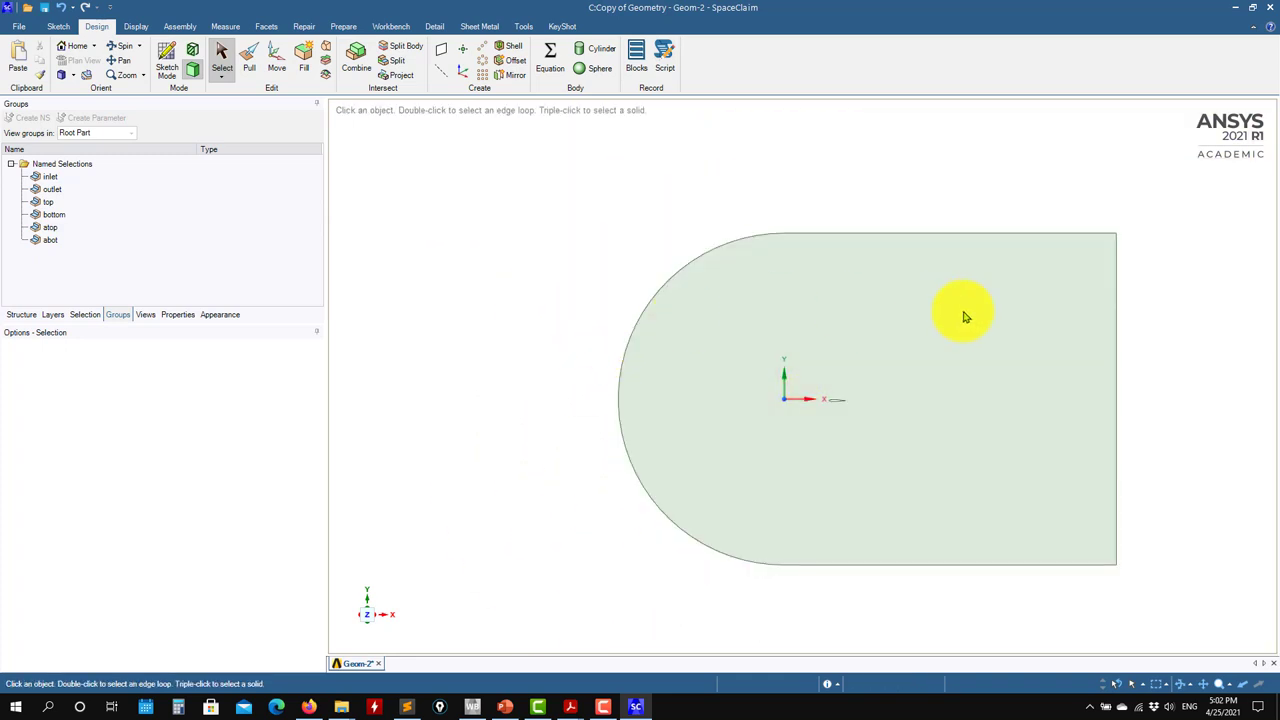
click(1109, 337)
shift+middle_drag(1109, 337, 963, 337)
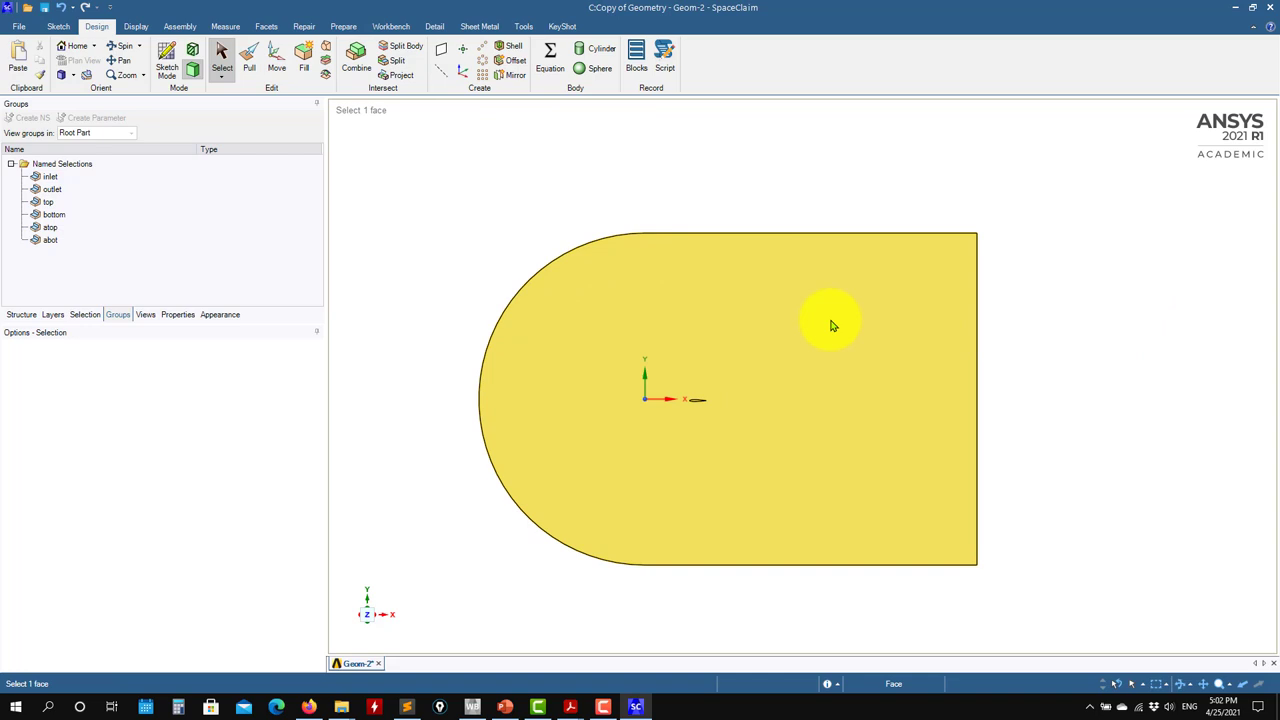
click(358, 192)
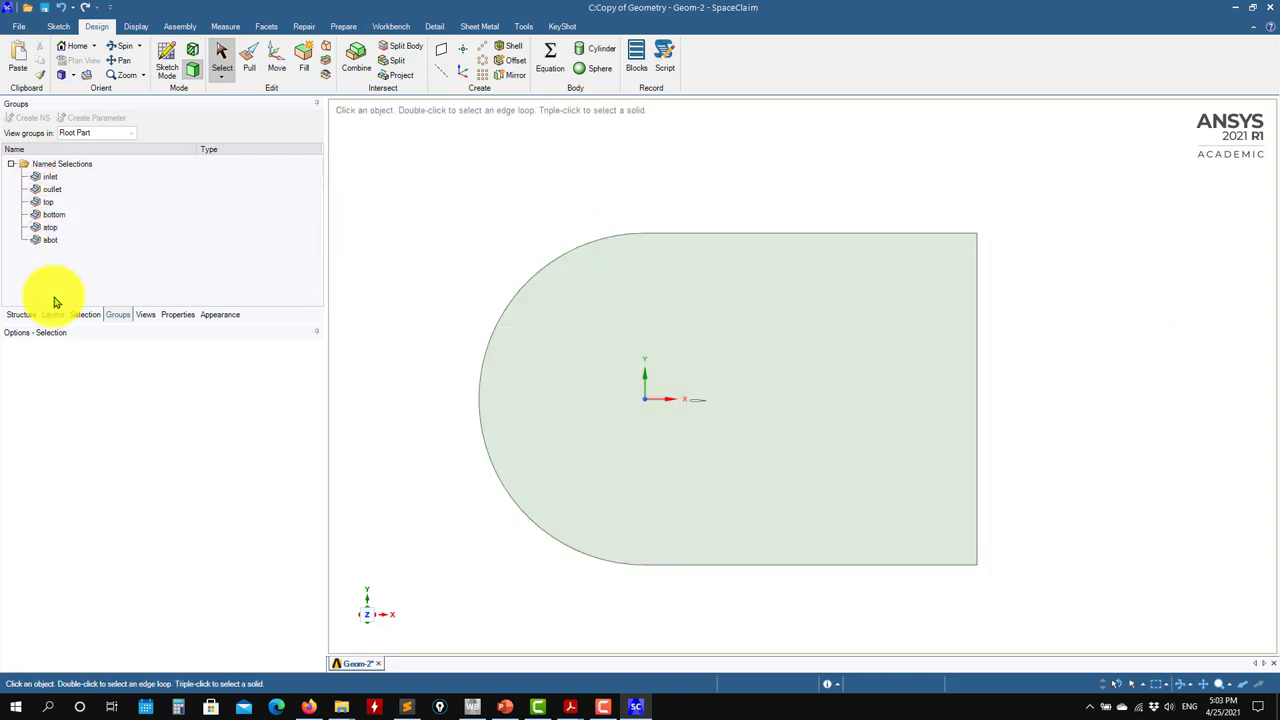
click(21, 315)
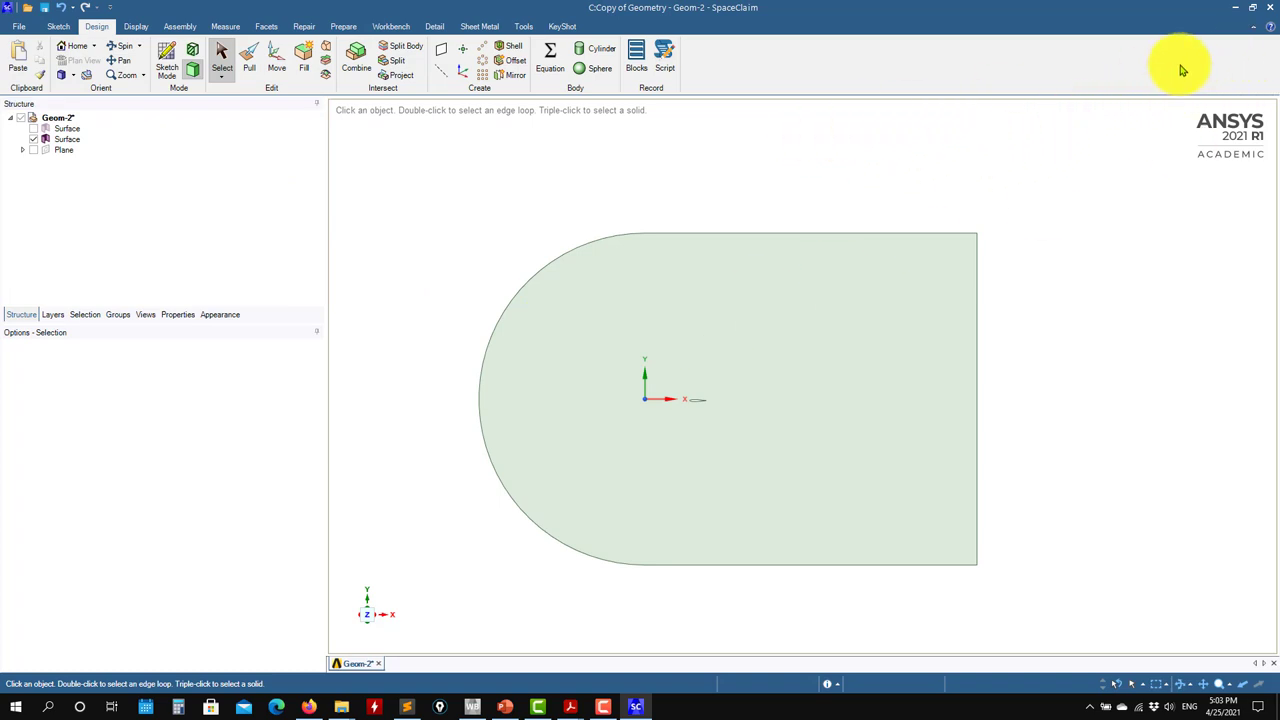
key(ctrl+s)
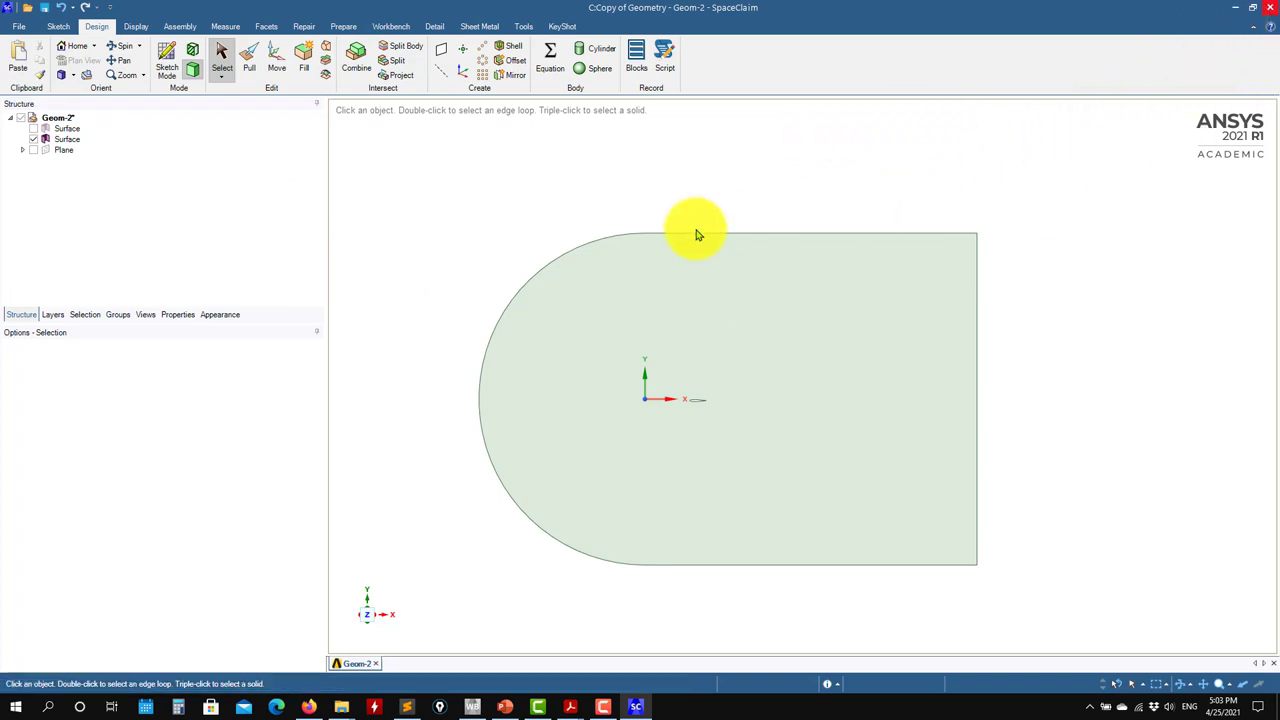
key(alt+F4)
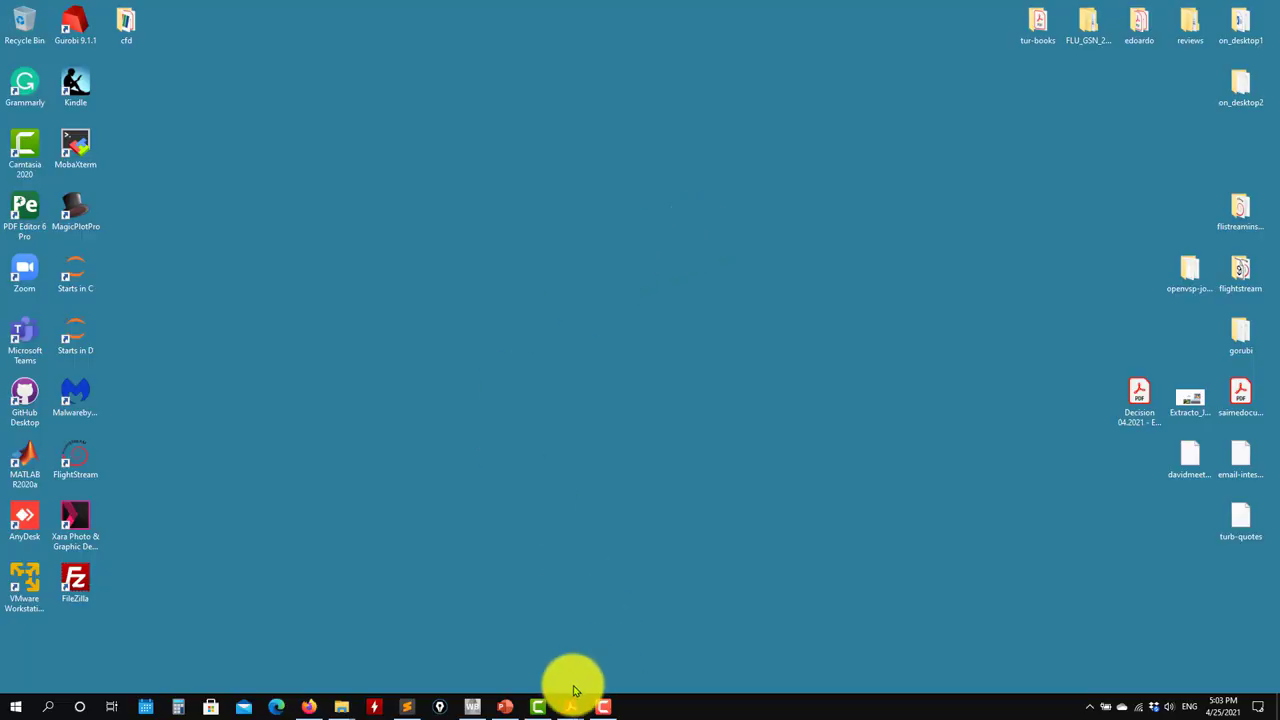
Link a new Mesh system to C2 Geometry and launch Meshing from its D3 Mesh cell.
click(487, 707)
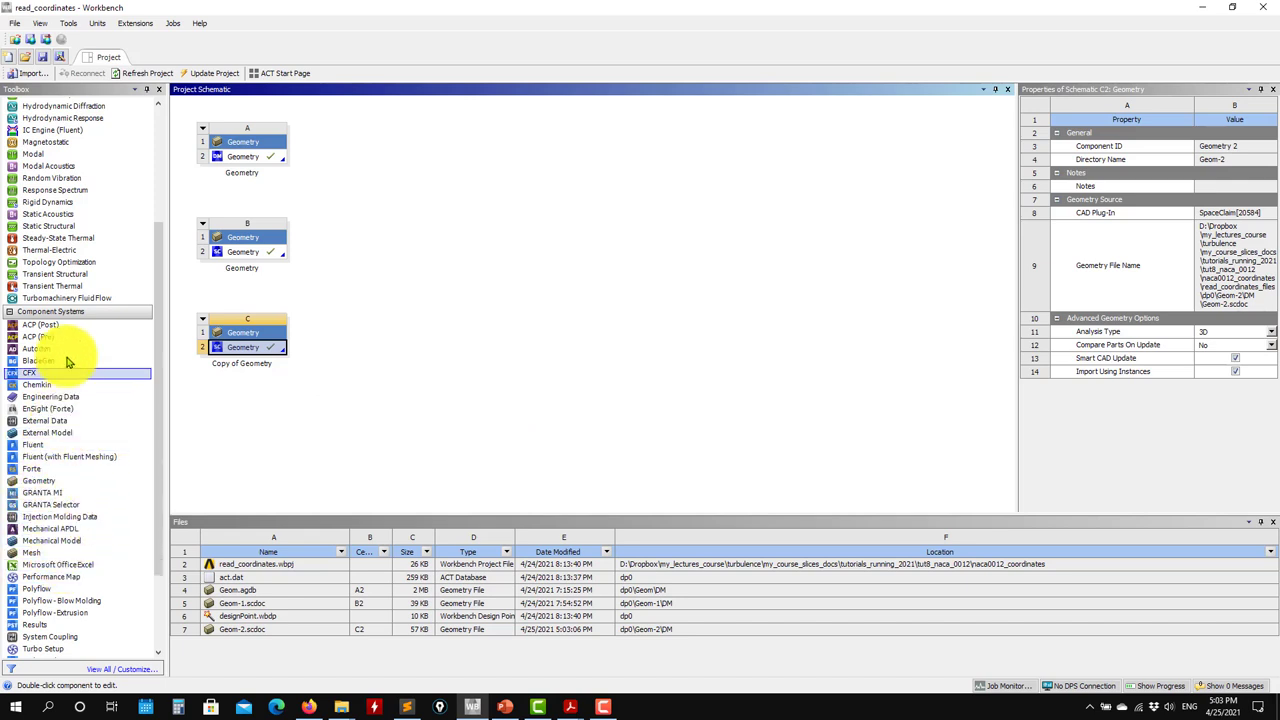
drag(30, 551, 259, 351)
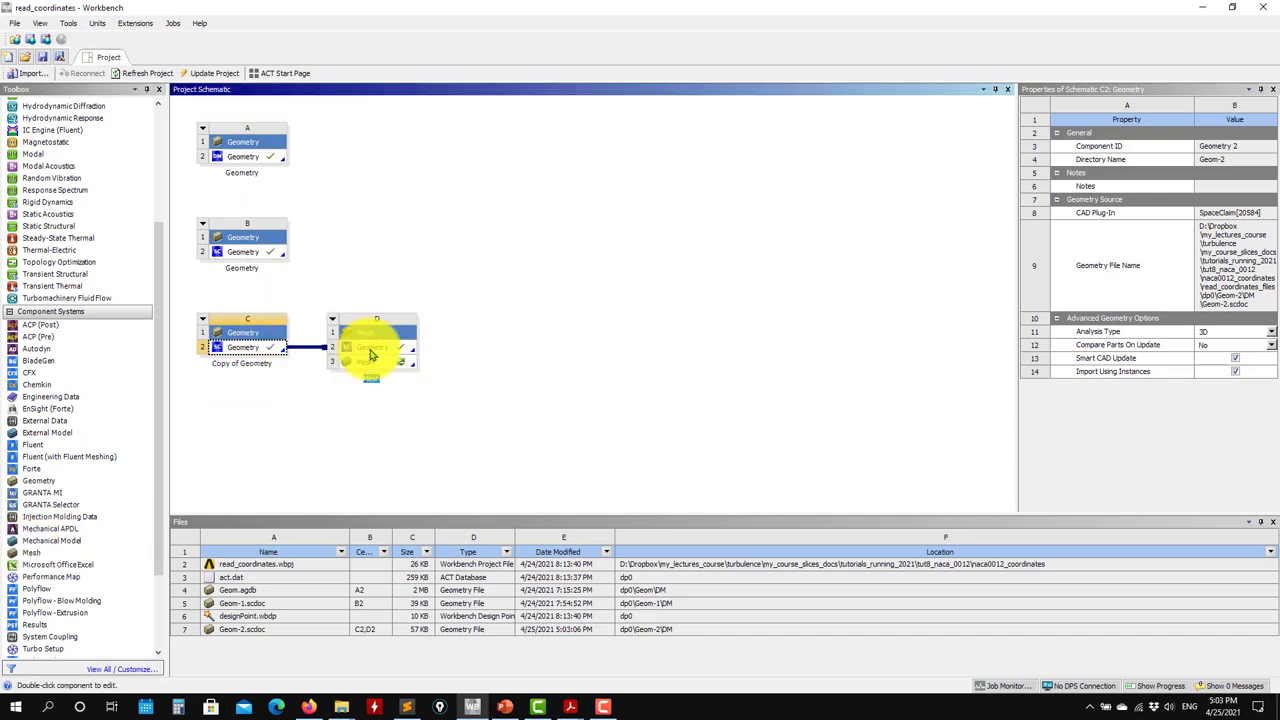
double_click(377, 364)
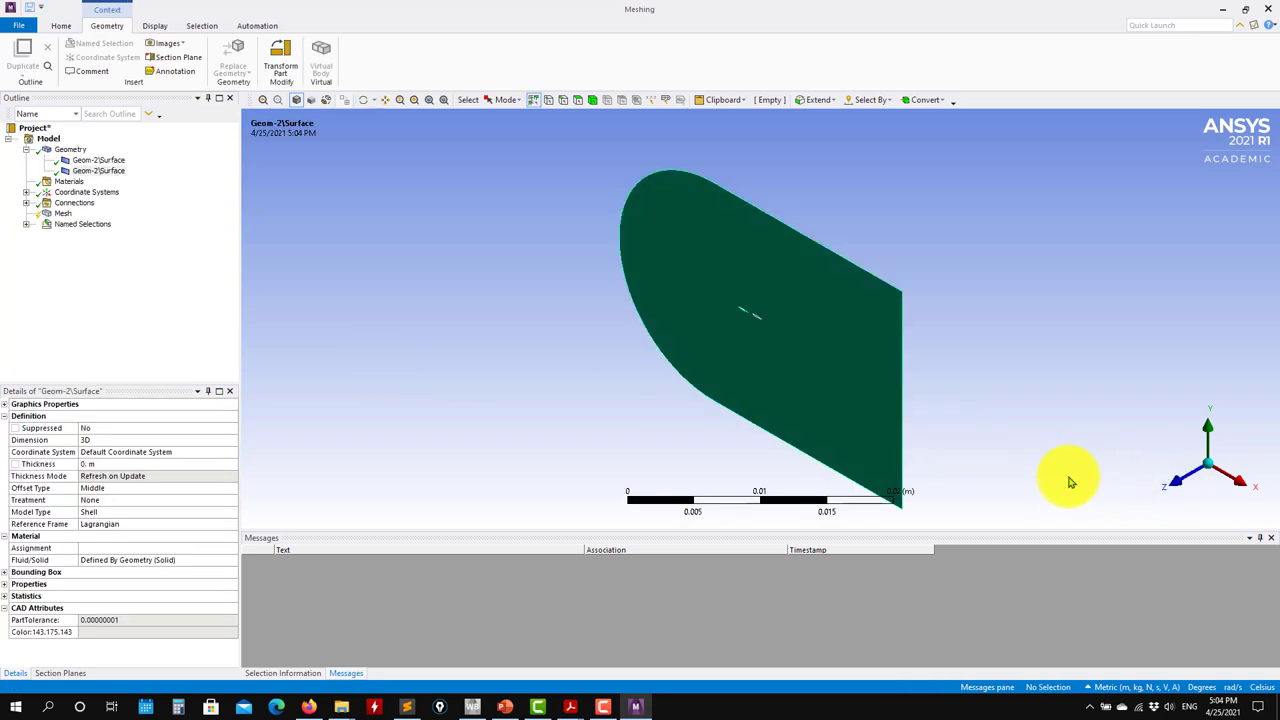
Suppress the small Geom-2 airfoil surface body and view the domain face-on along Z.
mouse_move(880, 429)
middle_down()
mouse_move(980, 376)
mouse_move(986, 423)
mouse_move(727, 413)
middle_up()
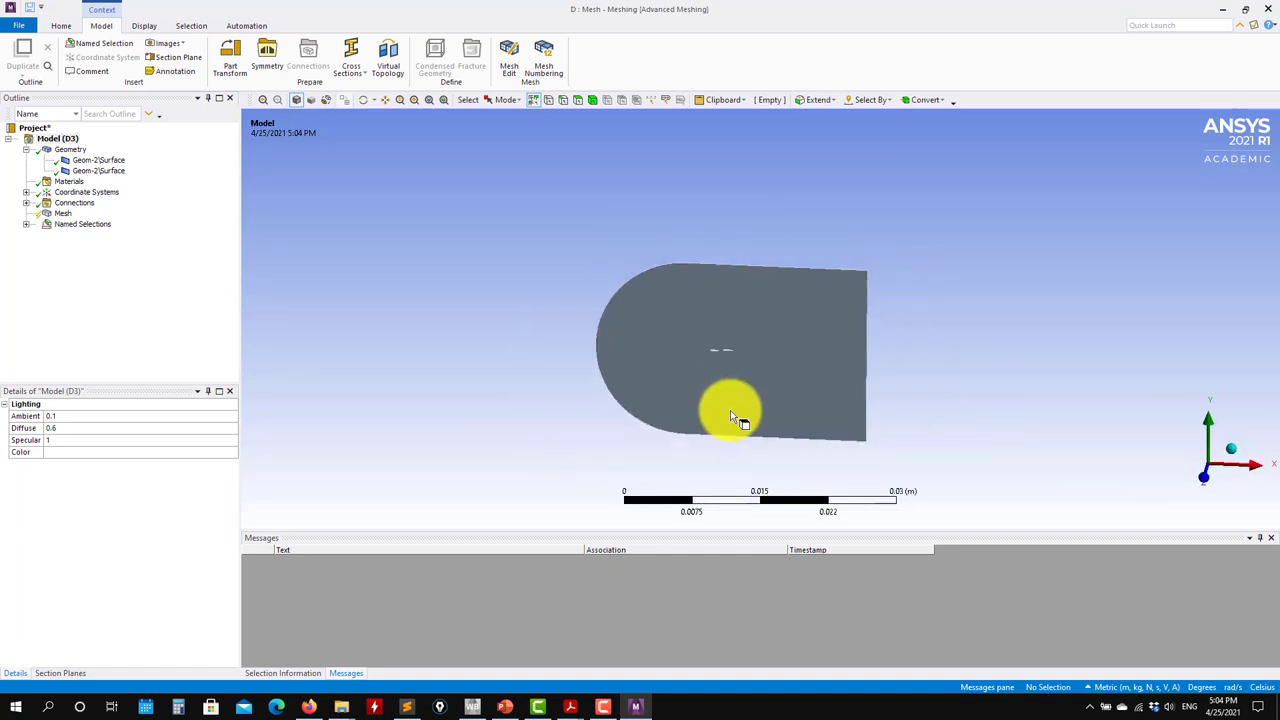
scroll(725, 412, up, 4)
click(113, 171)
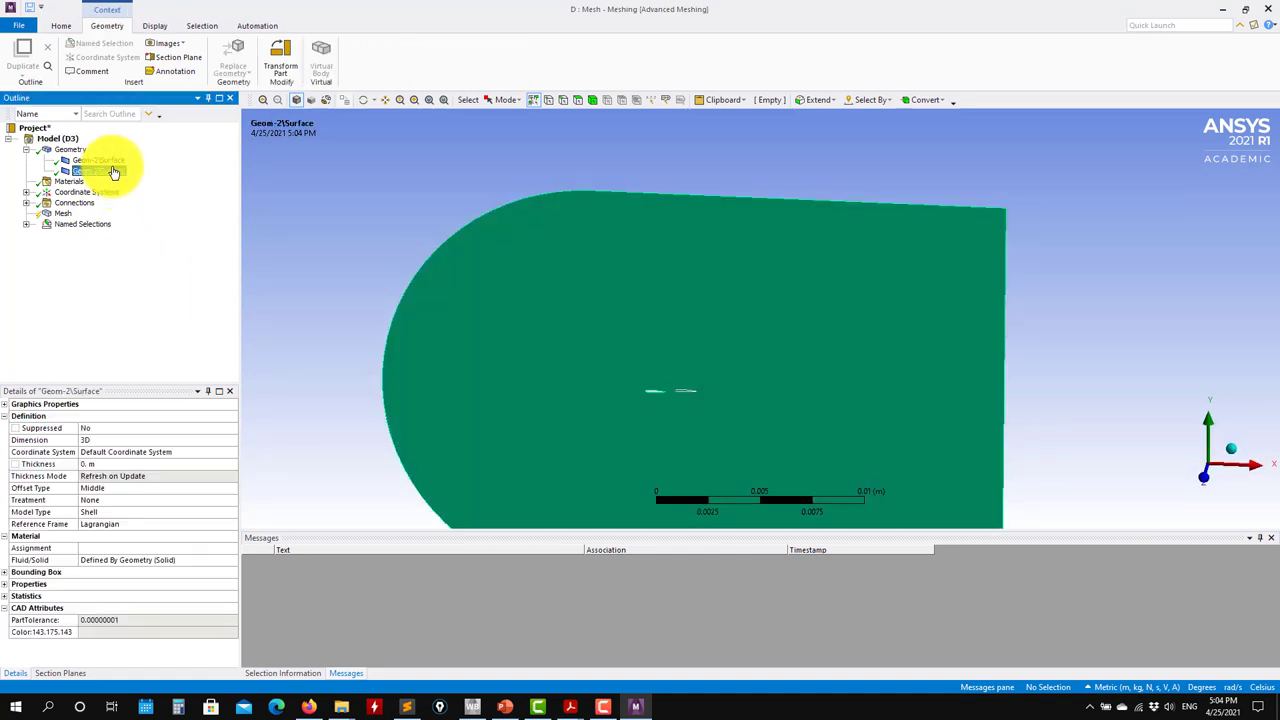
click(118, 161)
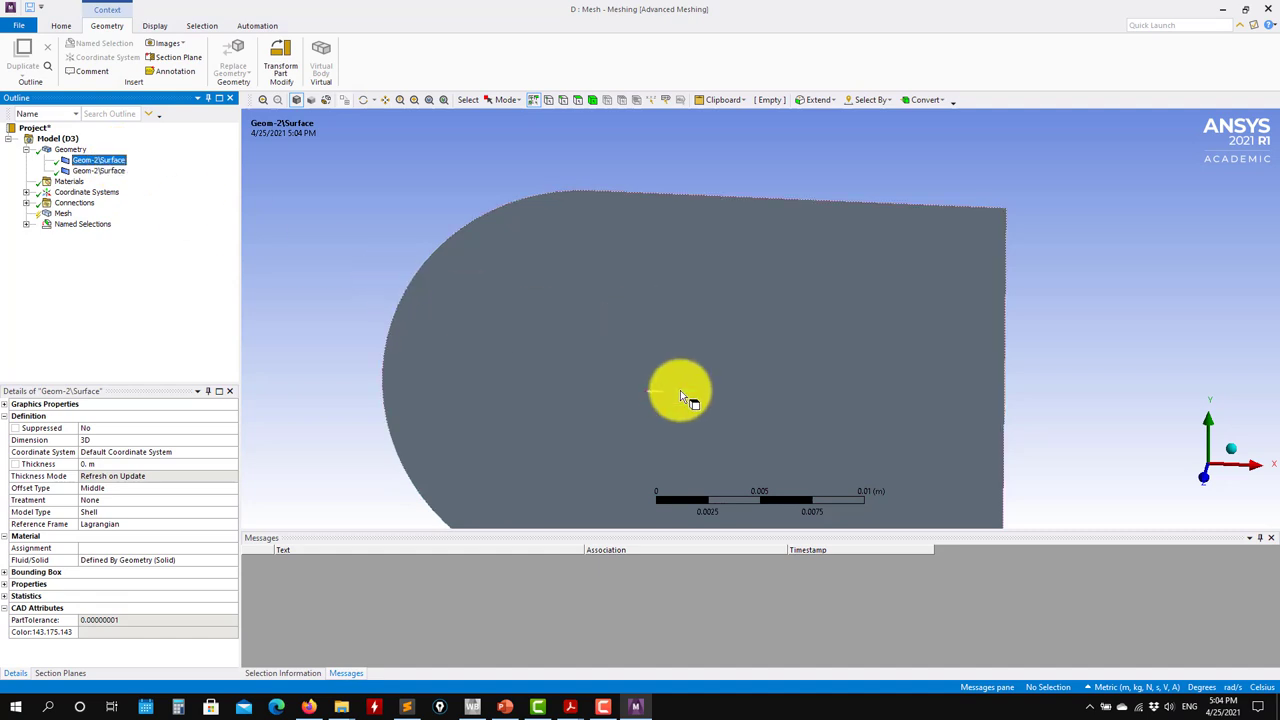
right_click(121, 161)
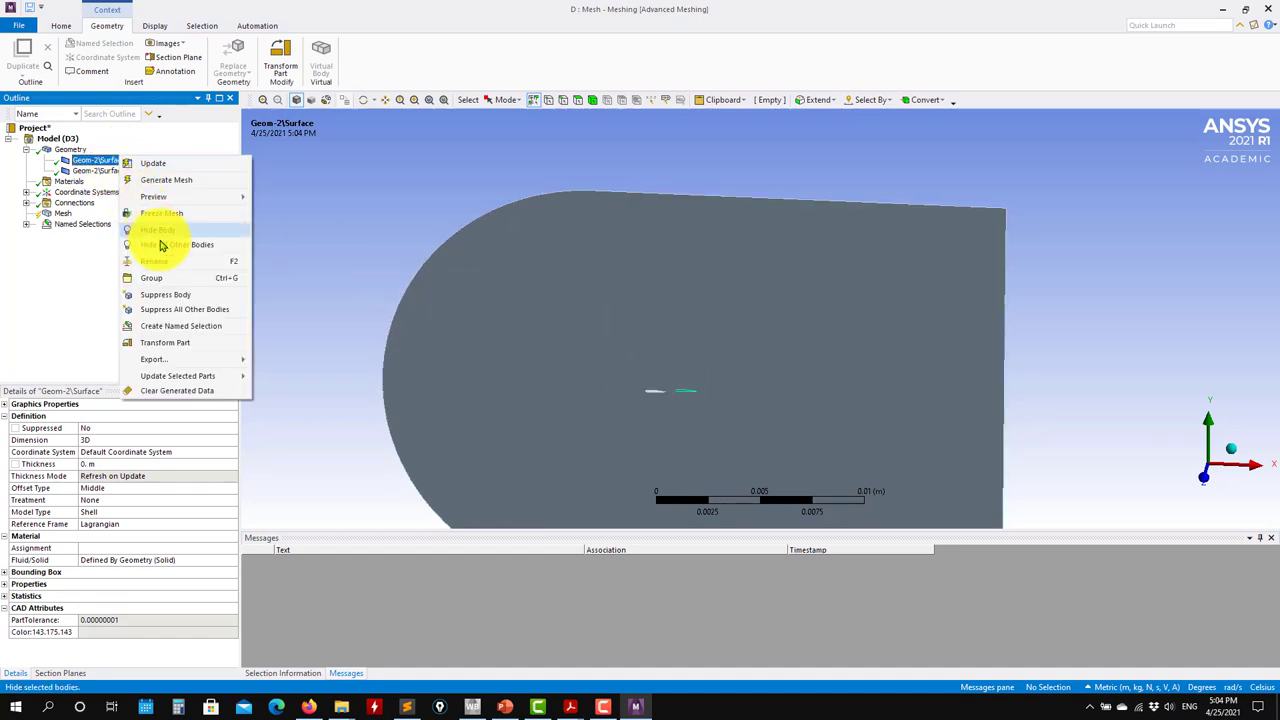
click(165, 294)
scroll(672, 446, up, 2)
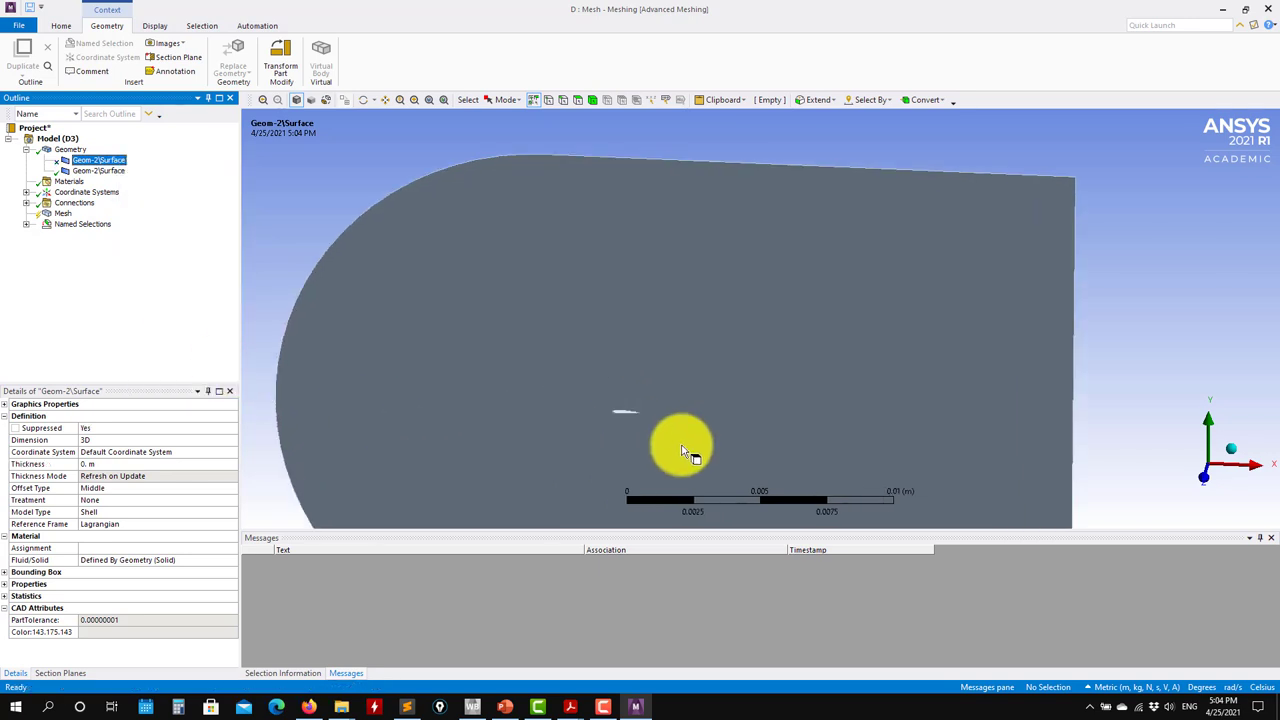
scroll(695, 430, down, 4)
middle_drag(693, 322, 791, 406)
click(1195, 487)
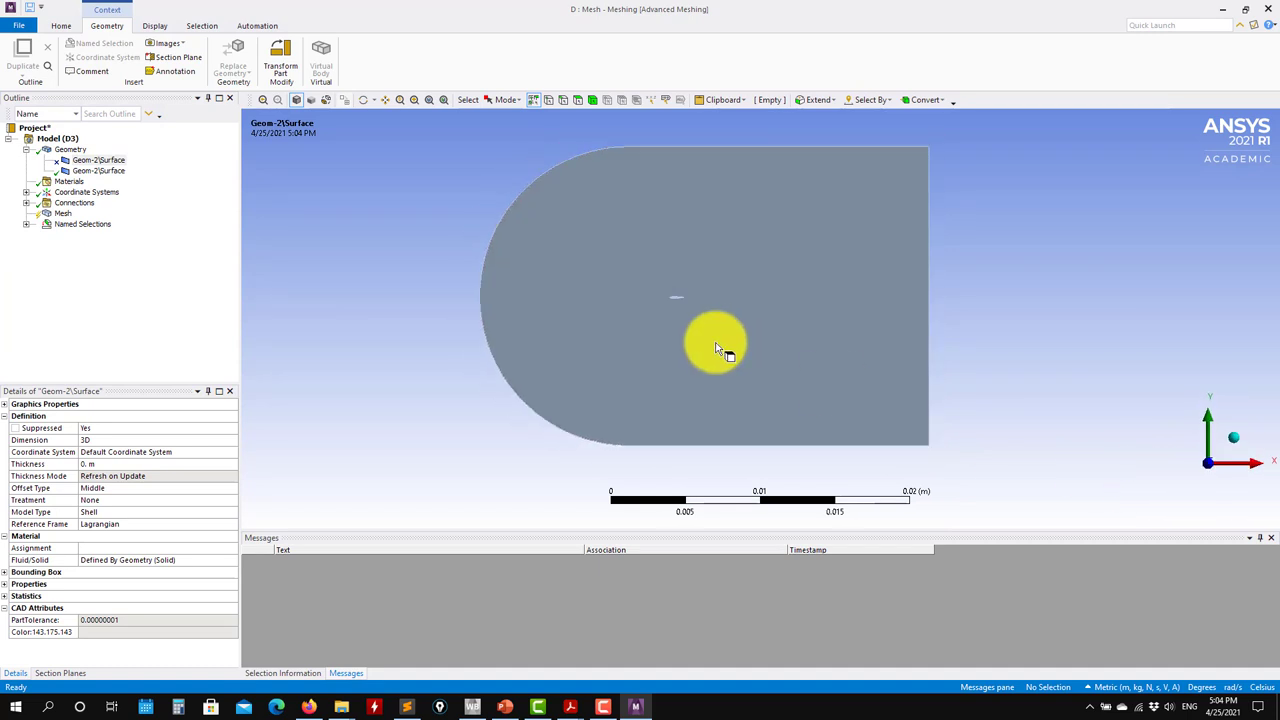
scroll(709, 294, up, 5)
scroll(700, 370, up, 6)
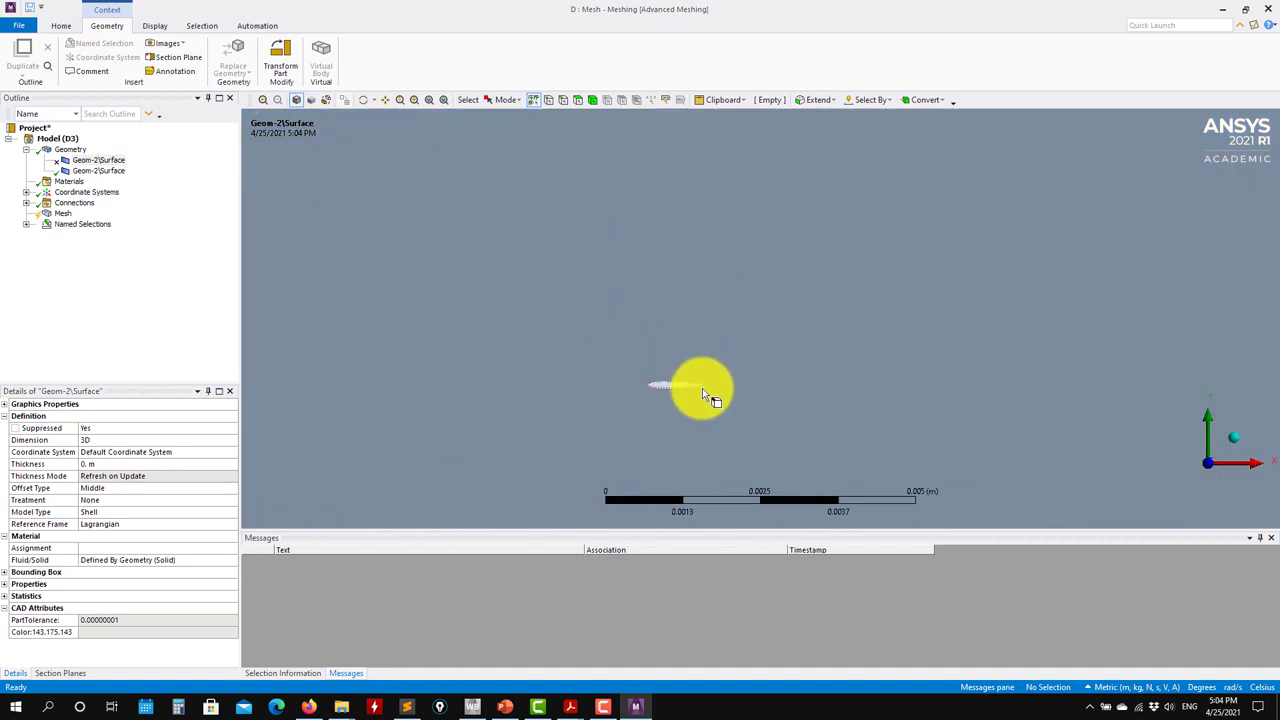
Set the mesh Physics Preference to CFD.
click(62, 213)
click(230, 440)
click(232, 440)
click(110, 477)
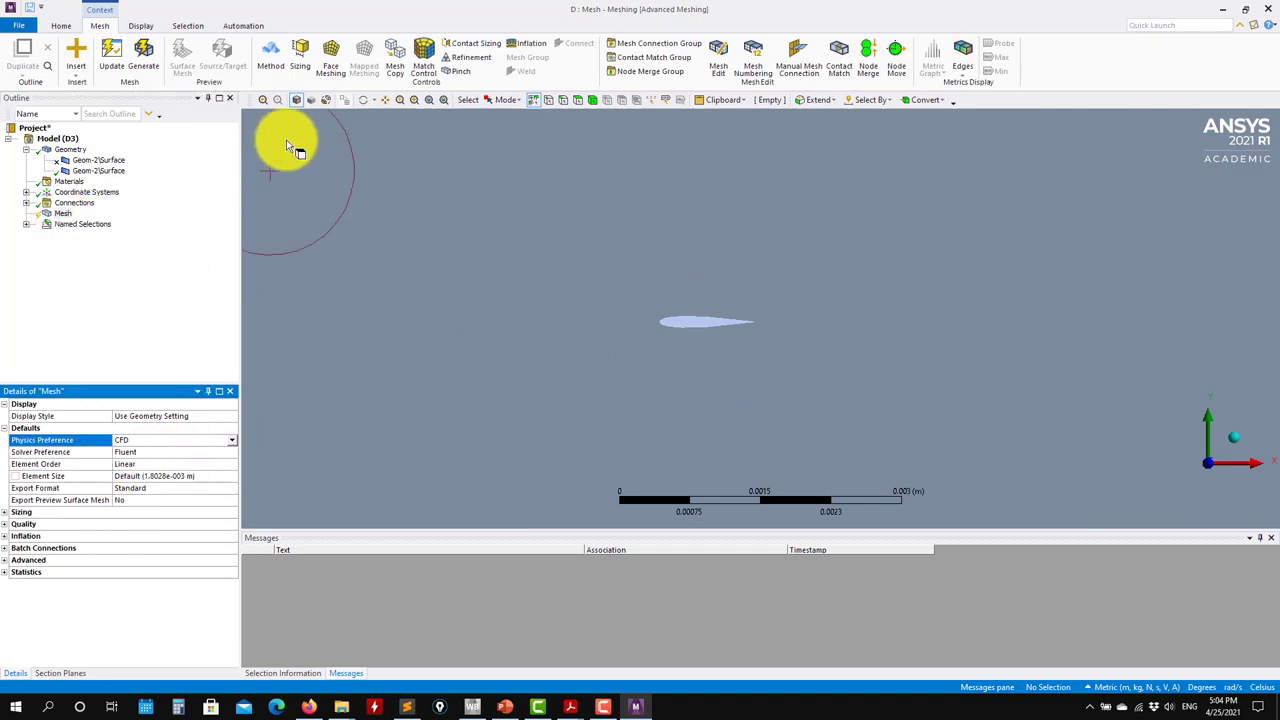
Insert a meshing Method on the domain body and set it to Triangles.
click(27, 224)
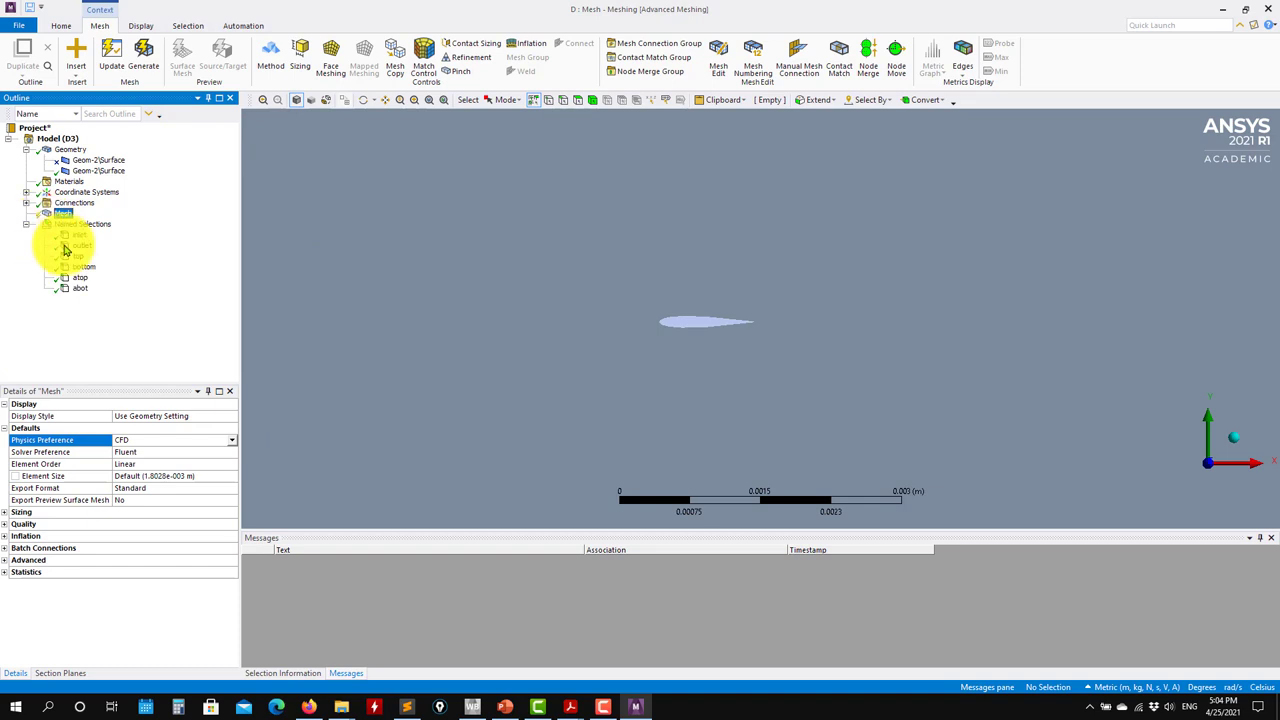
right_click(62, 214)
mouse_move(120, 223)
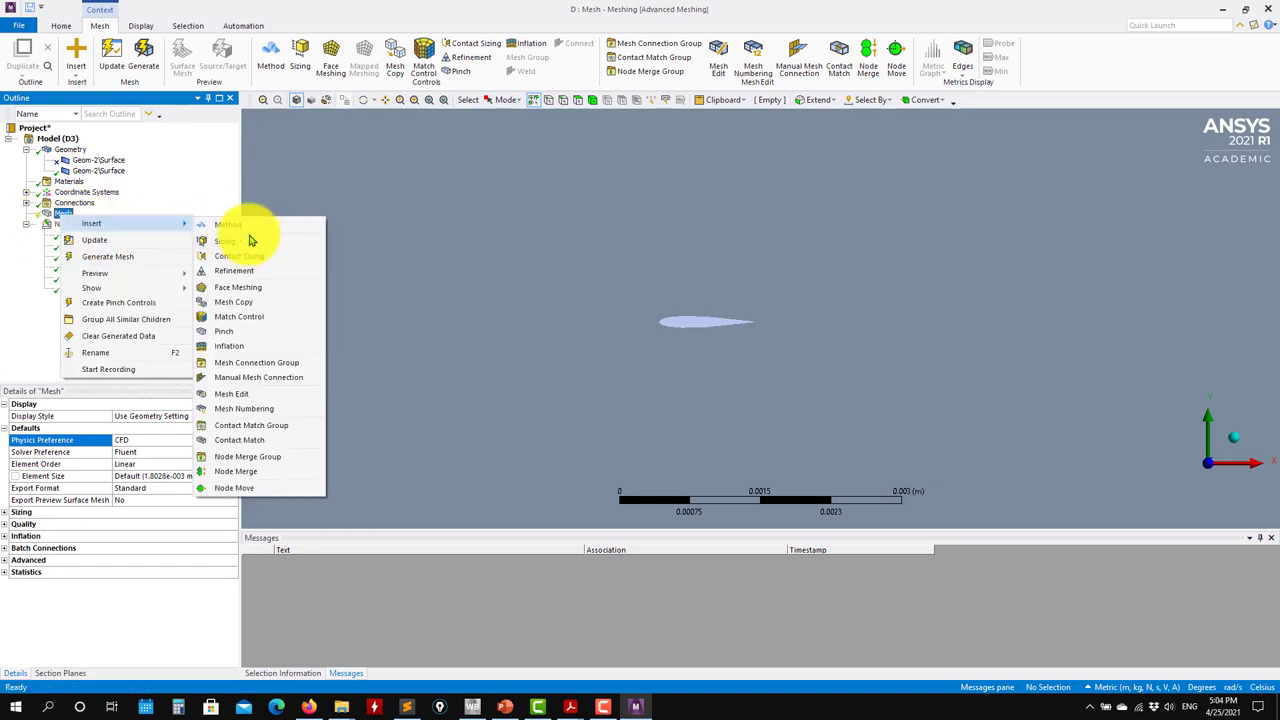
click(238, 225)
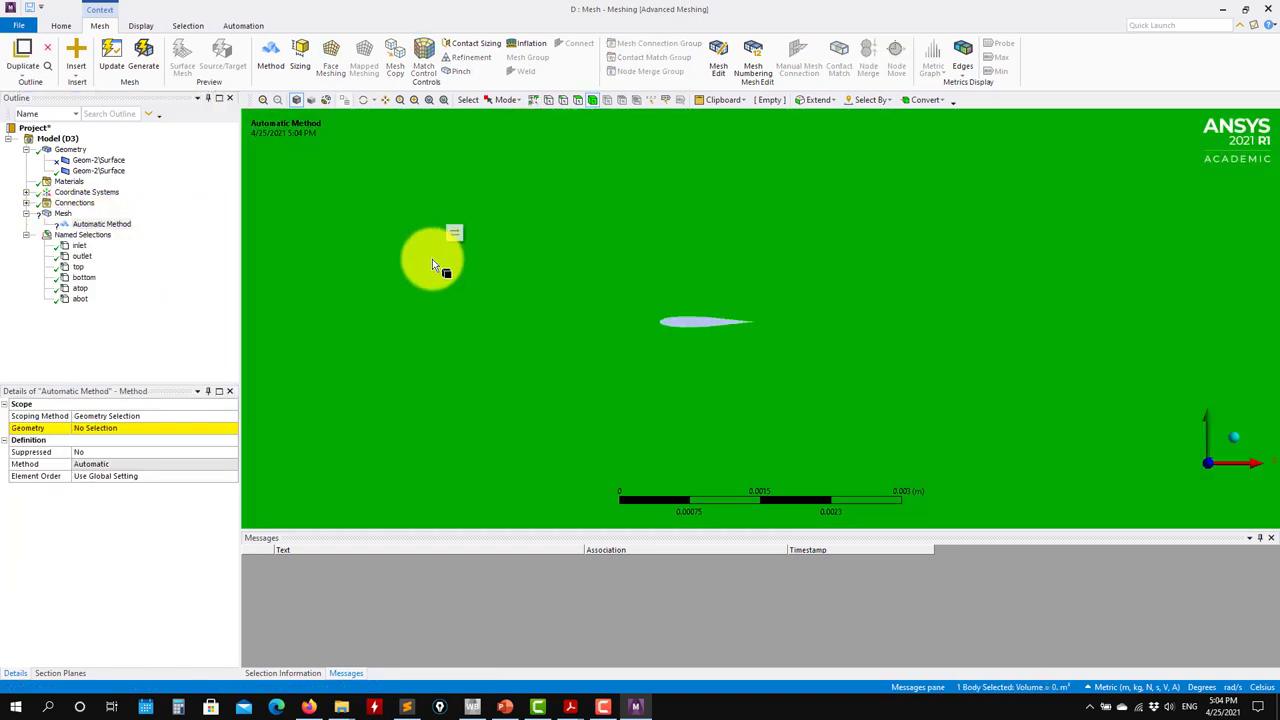
click(91, 427)
click(122, 428)
double_click(150, 464)
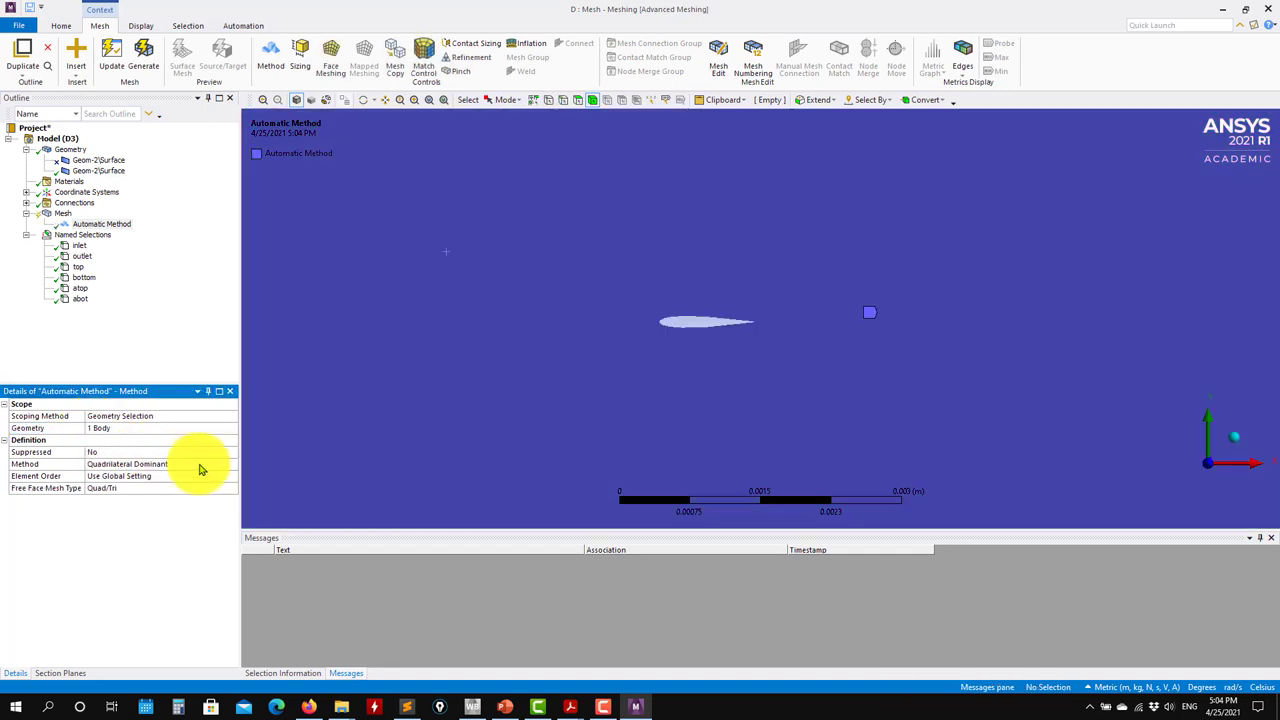
click(231, 468)
click(114, 487)
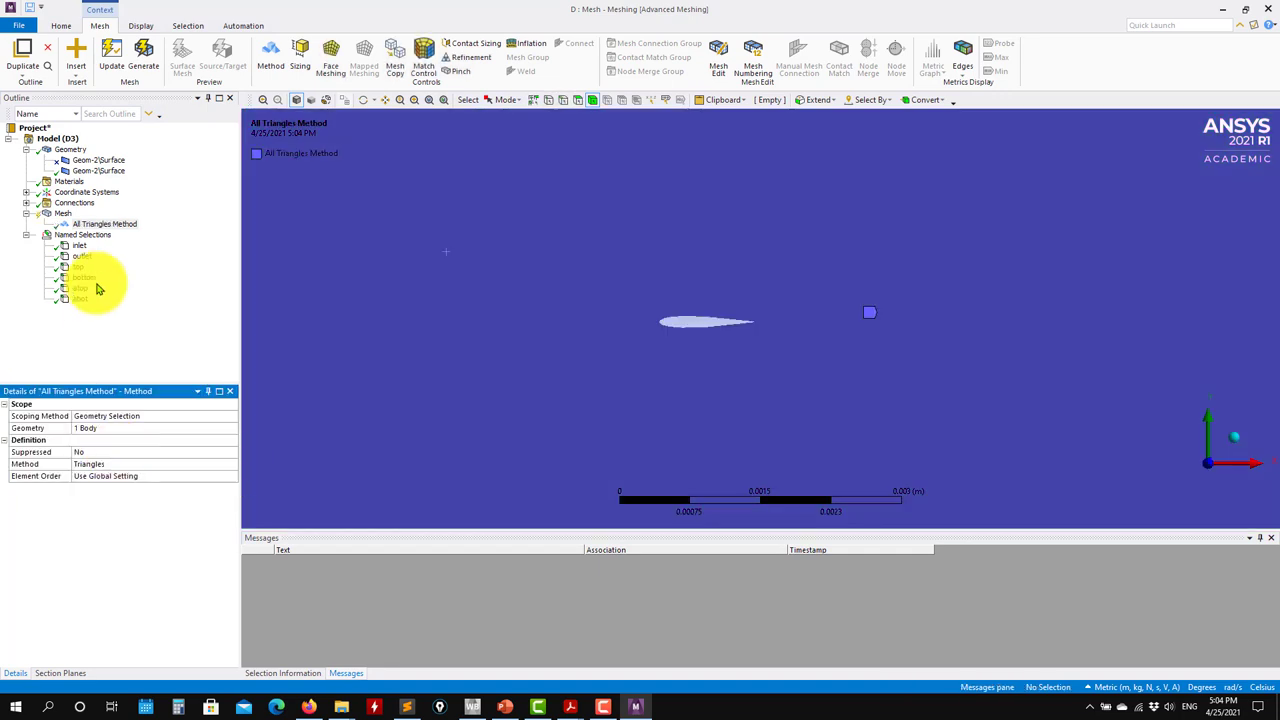
Add an Edge Sizing control scoped to the upper and lower airfoil edges.
right_click(63, 214)
mouse_move(195, 225)
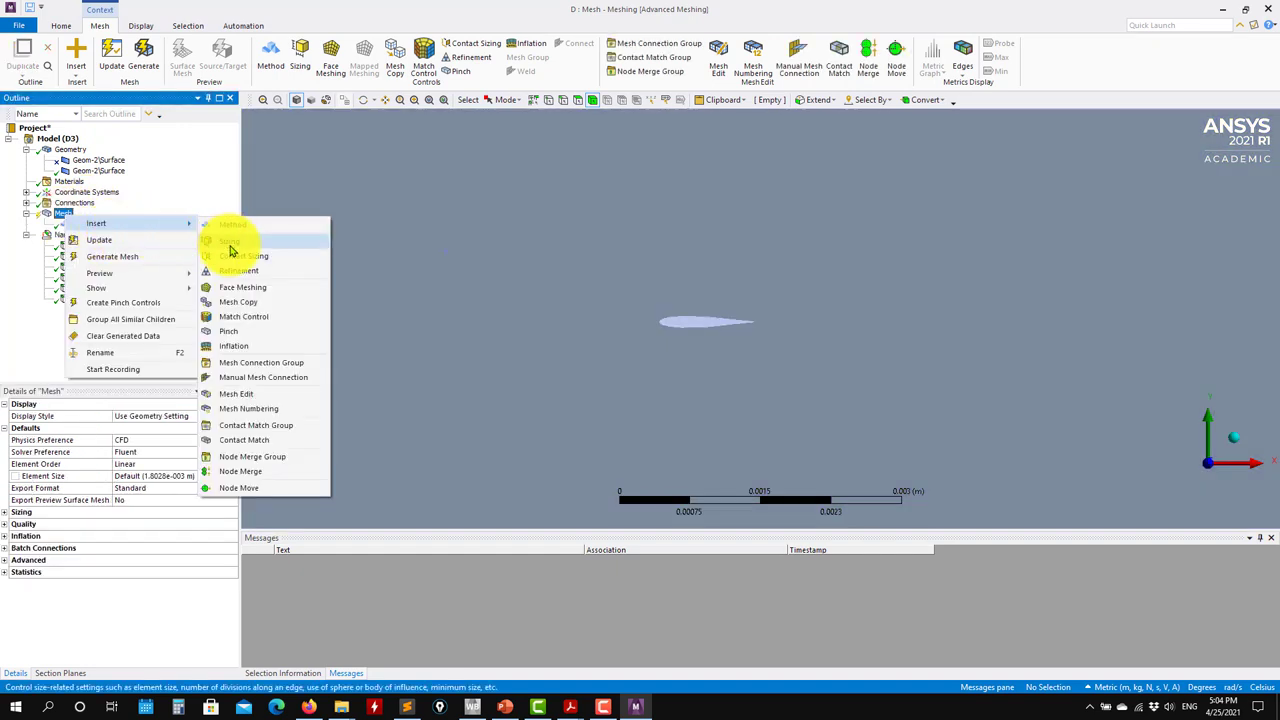
click(229, 240)
scroll(654, 338, up, 3)
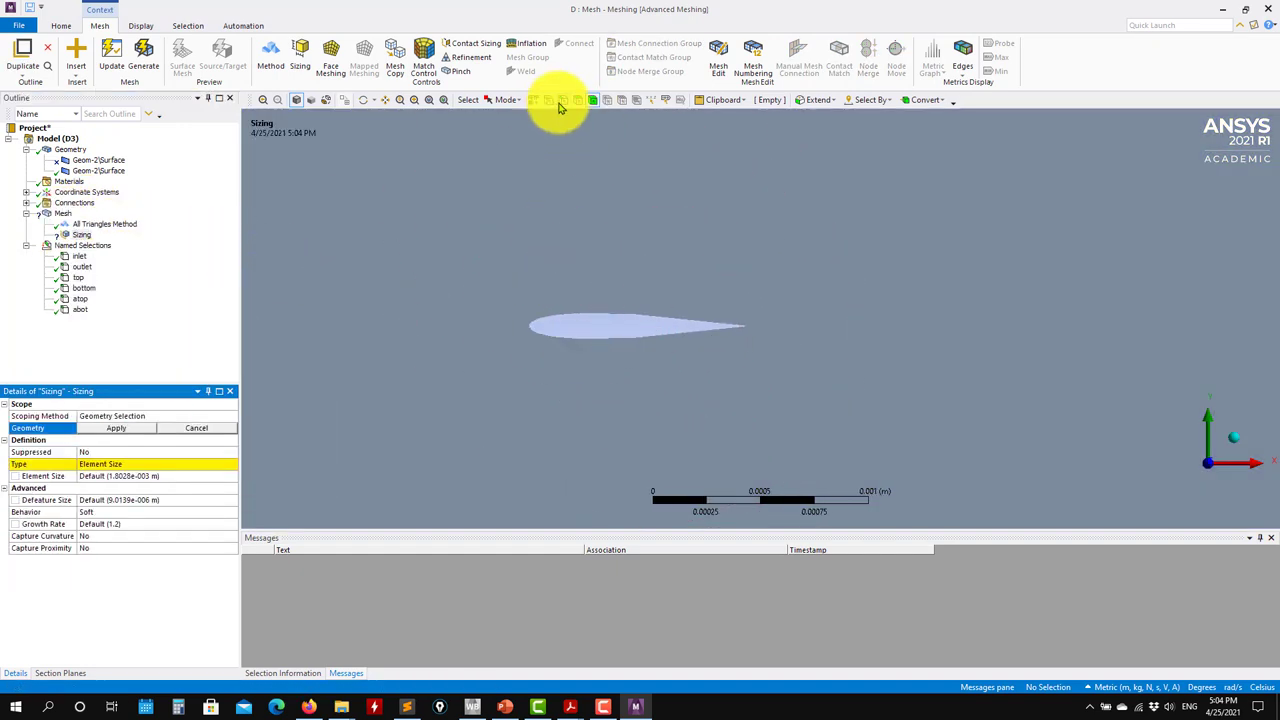
click(563, 99)
click(614, 320)
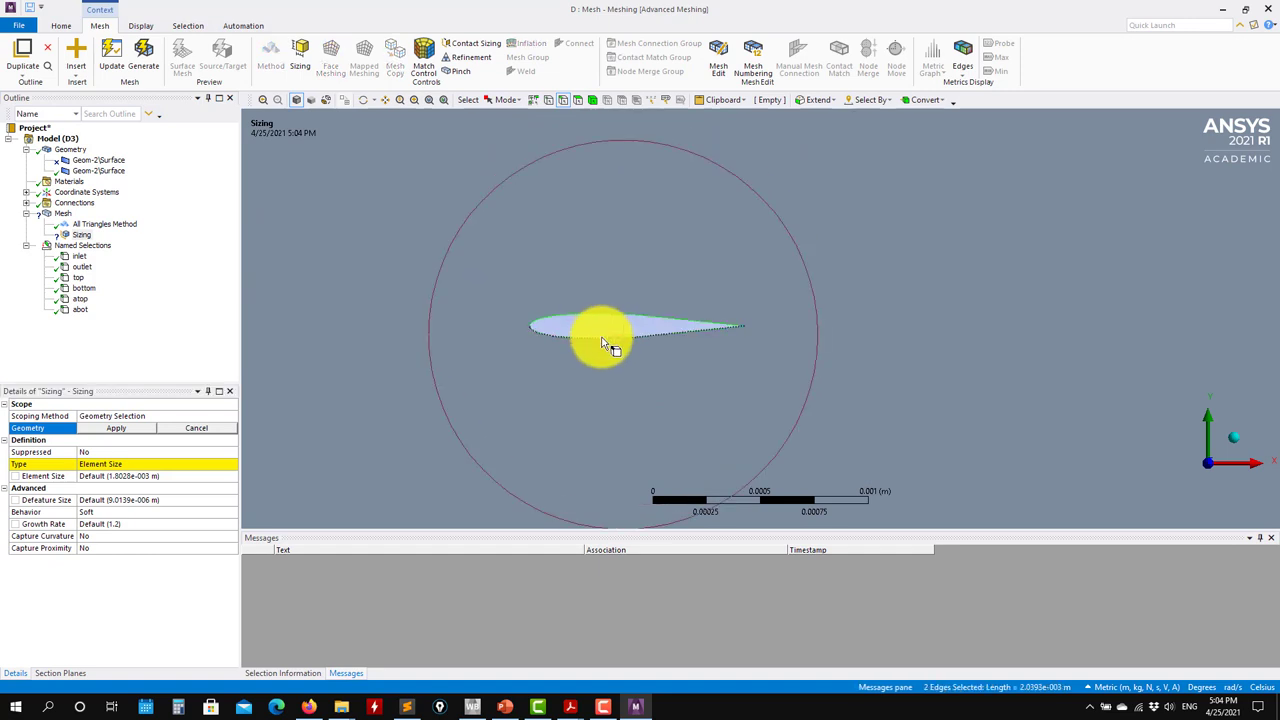
ctrl+click(600, 337)
click(117, 428)
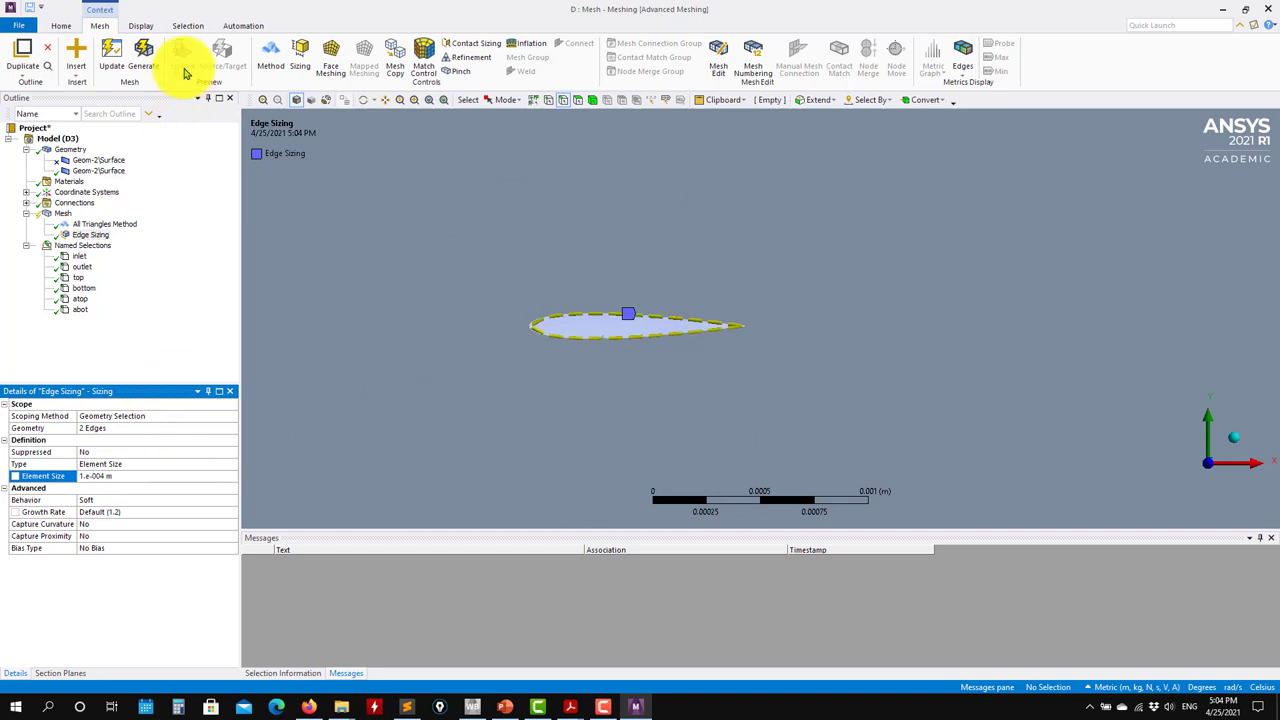
Set the edge sizing element size to 1e-005 m.
click(148, 28)
click(190, 27)
click(246, 28)
click(190, 25)
click(106, 25)
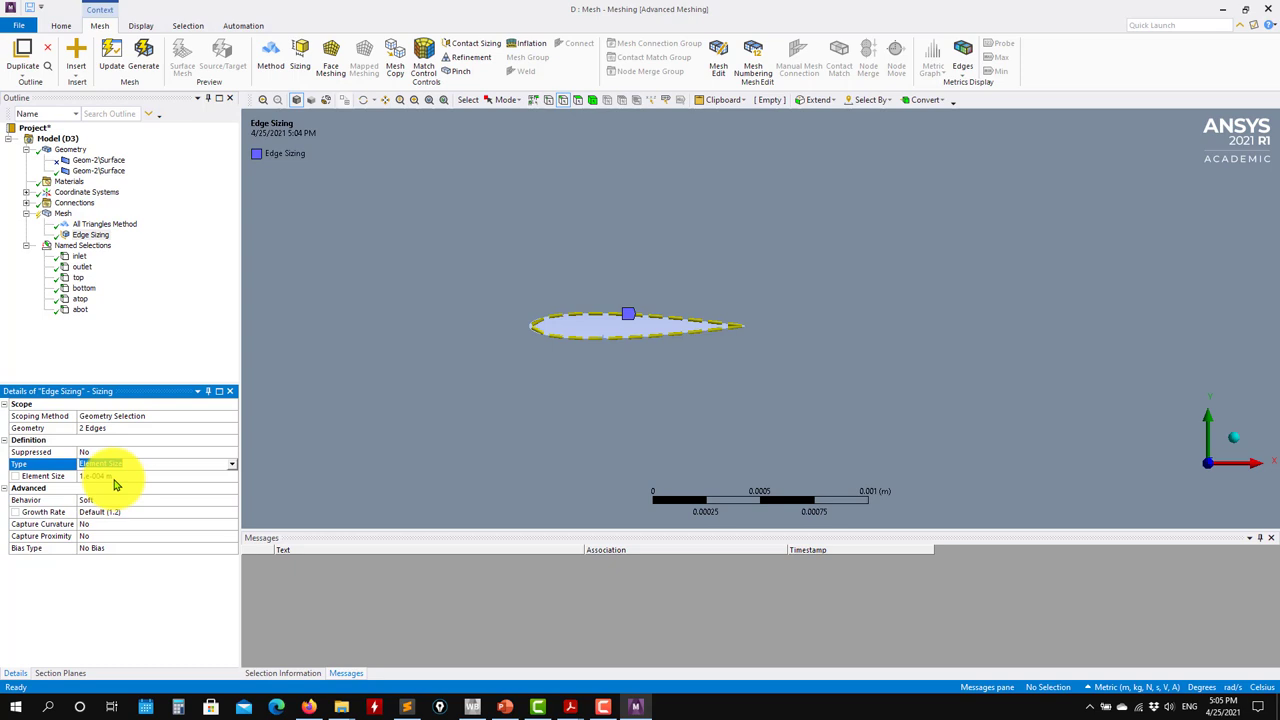
click(113, 477)
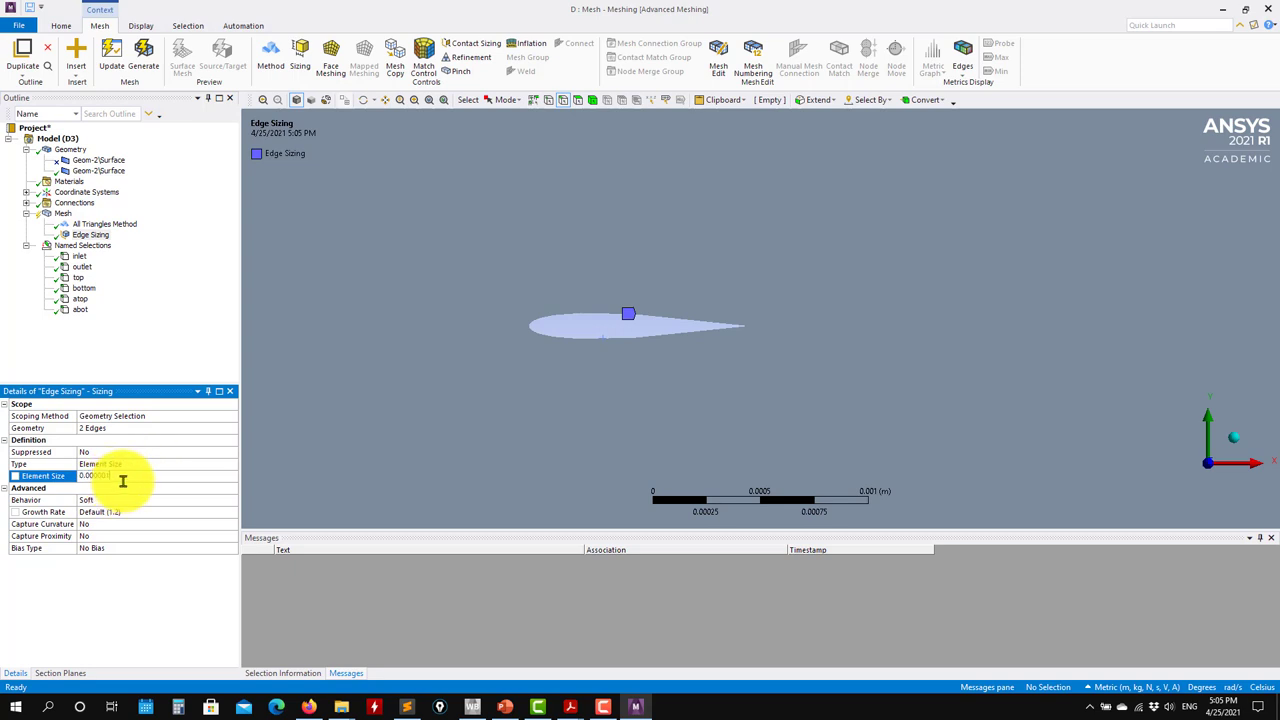
key(Return)
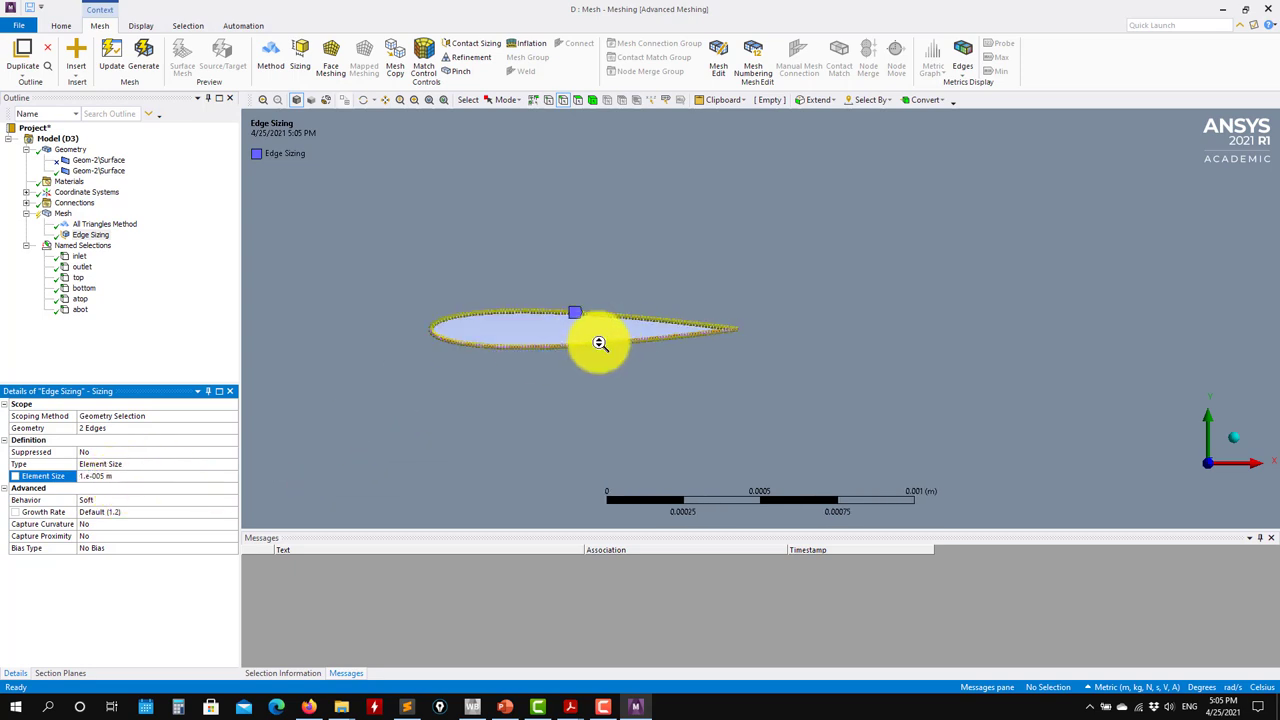
Pan to show the whole airfoil and generate the mesh.
scroll(594, 346, up, 3)
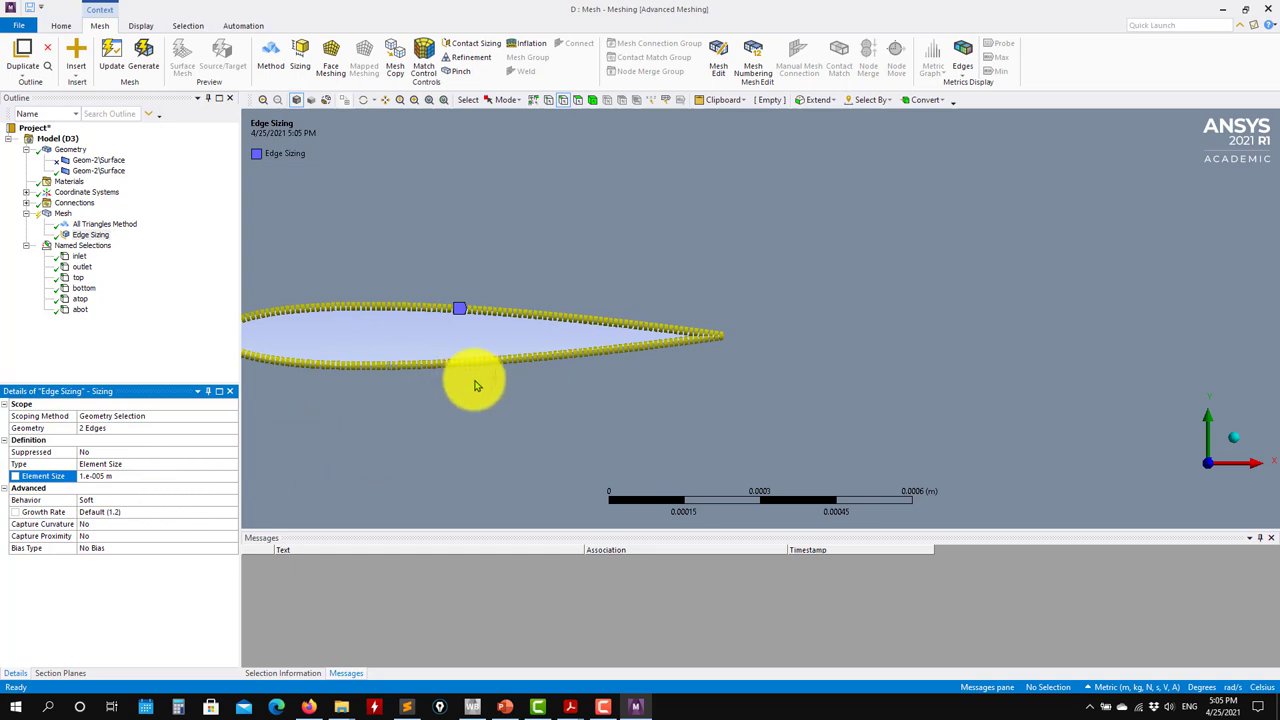
ctrl+middle_drag(471, 380, 584, 371)
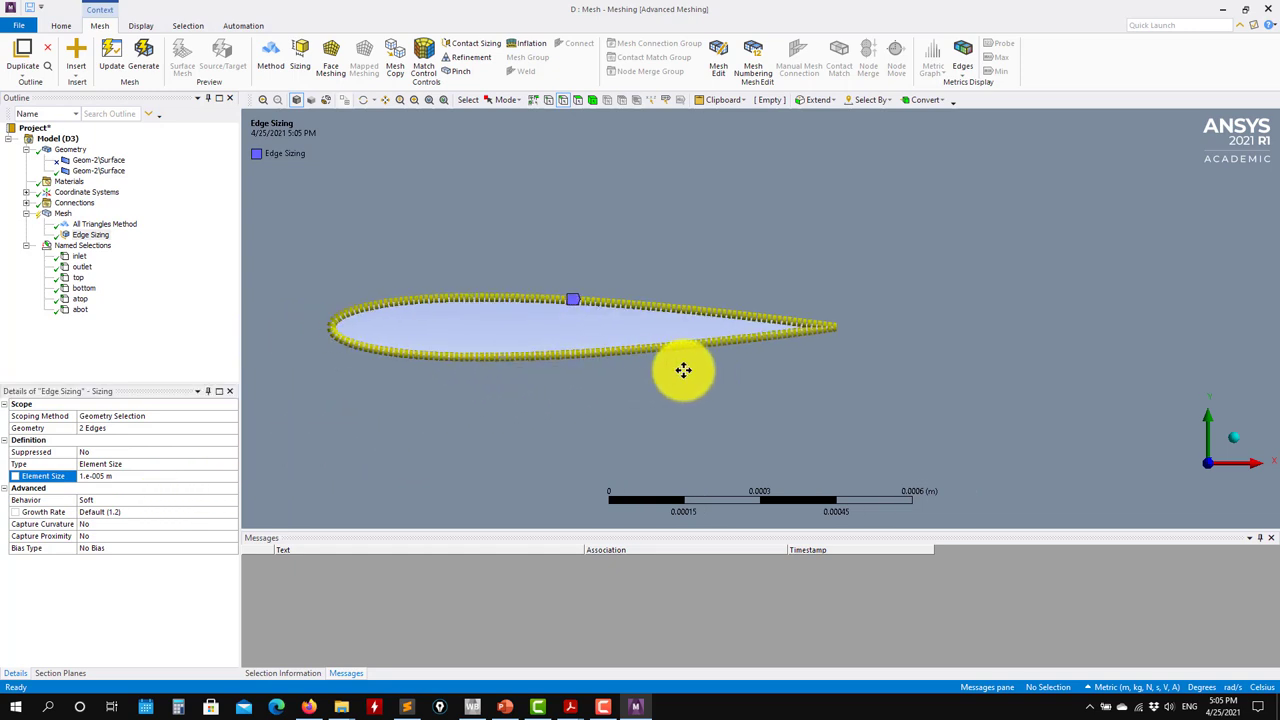
click(130, 514)
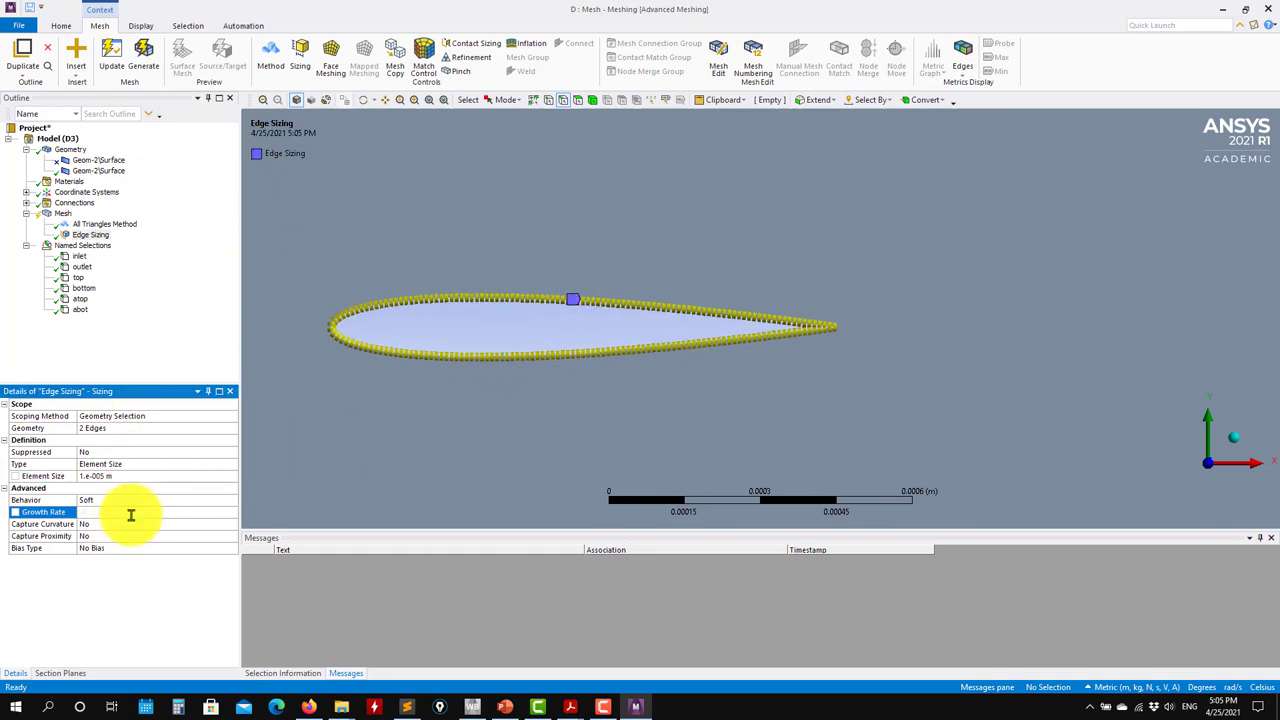
click(143, 57)
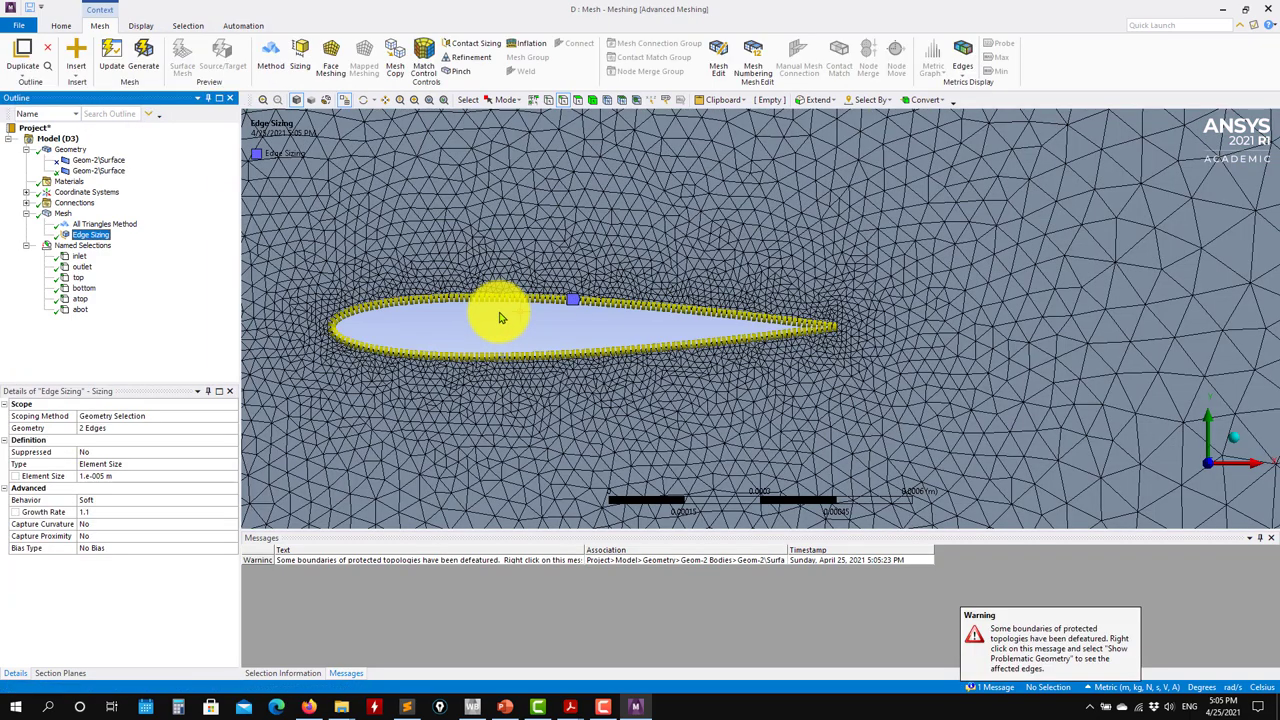
Insert an Inflation control scoped to the domain face.
scroll(503, 326, up, 2)
scroll(553, 332, down, 3)
scroll(566, 334, down, 4)
scroll(571, 332, up, 2)
scroll(630, 328, up, 3)
right_click(66, 214)
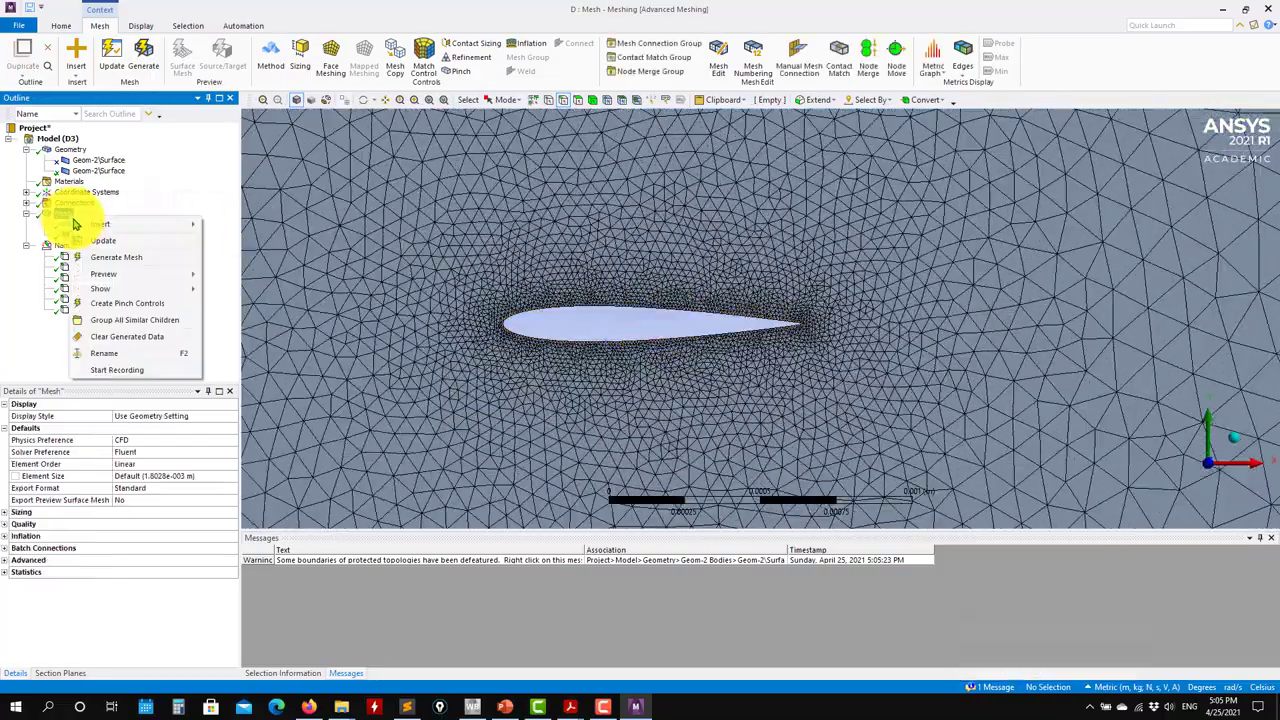
mouse_move(190, 226)
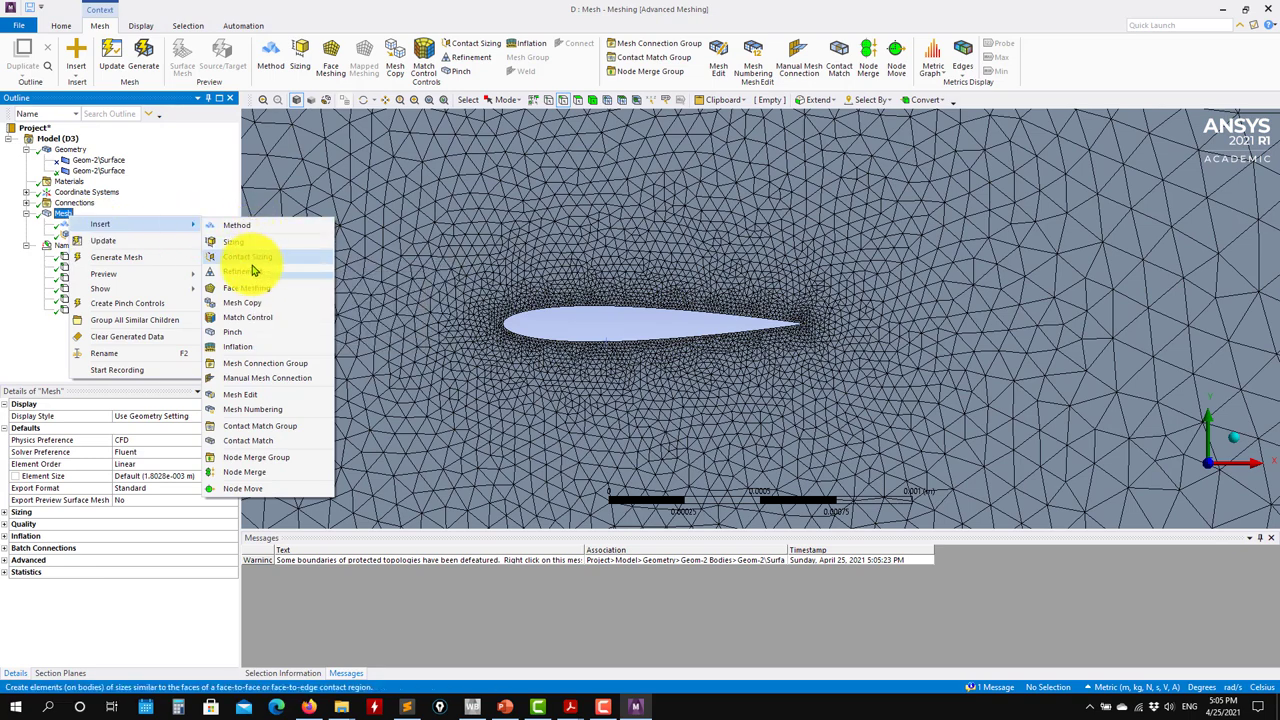
click(237, 346)
click(527, 213)
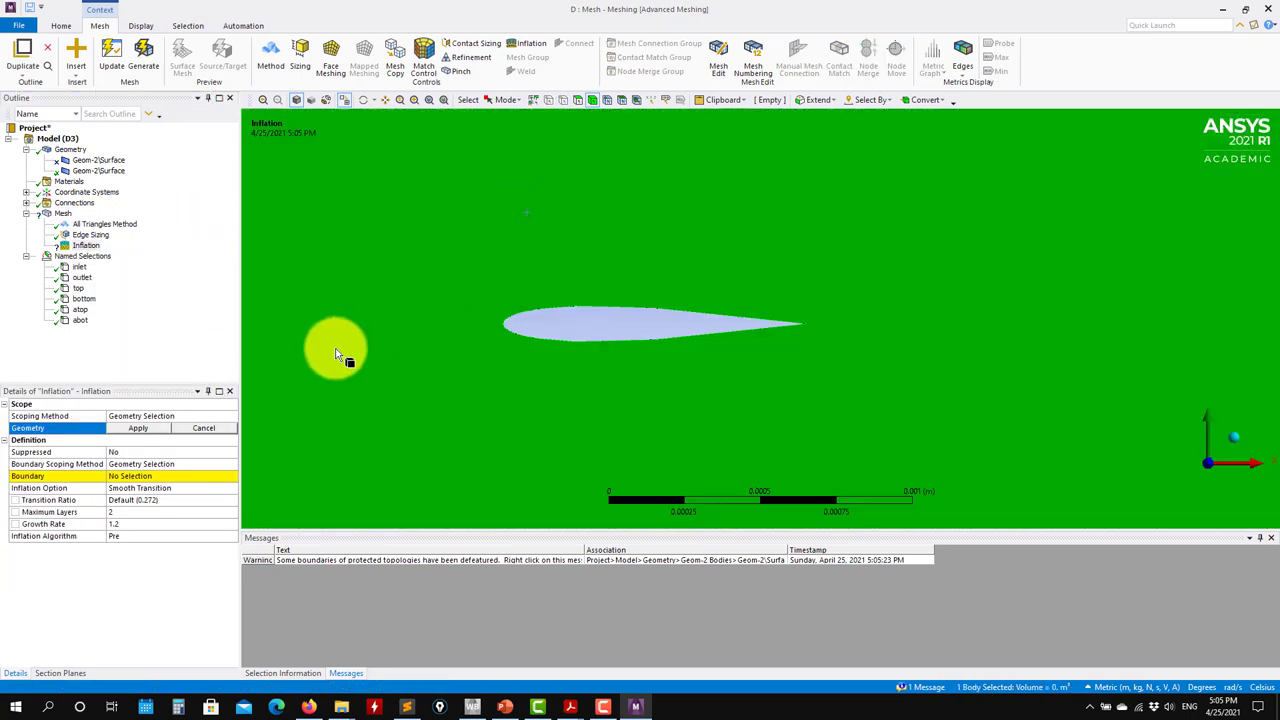
click(153, 430)
Use both airfoil edges as inflation boundary, set 10 maximum layers, and regenerate.
click(203, 465)
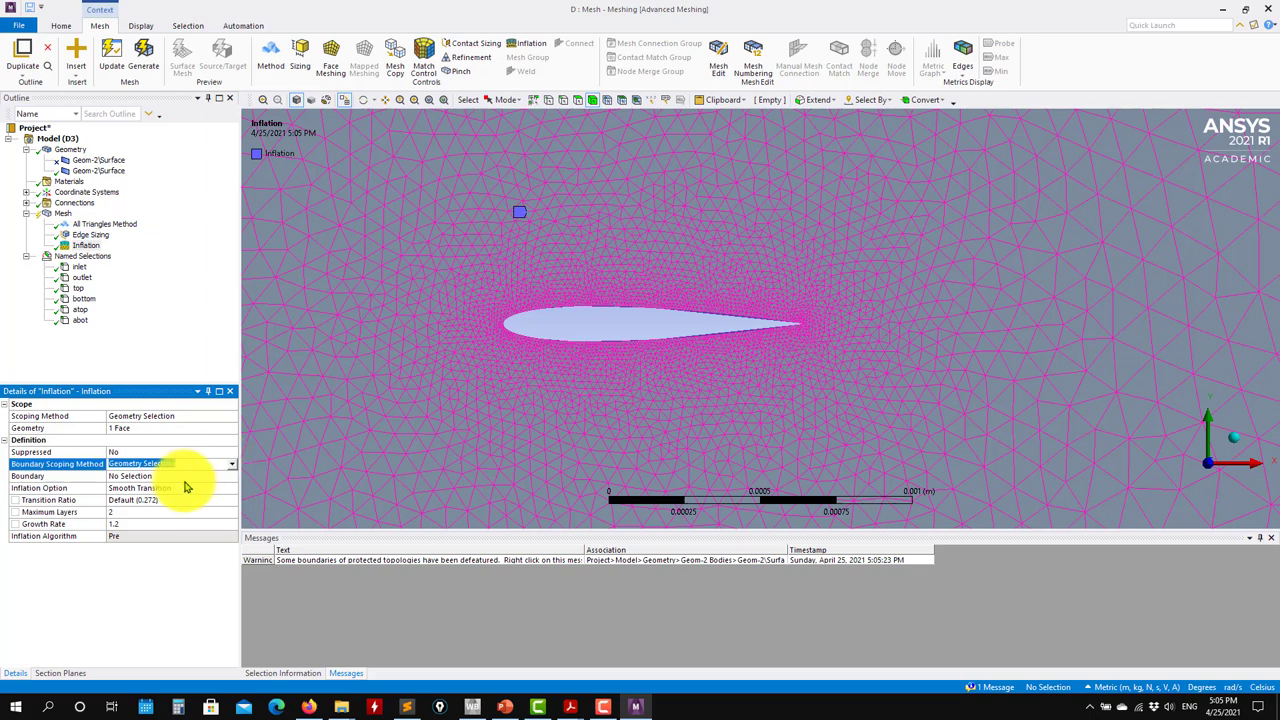
click(178, 476)
click(563, 100)
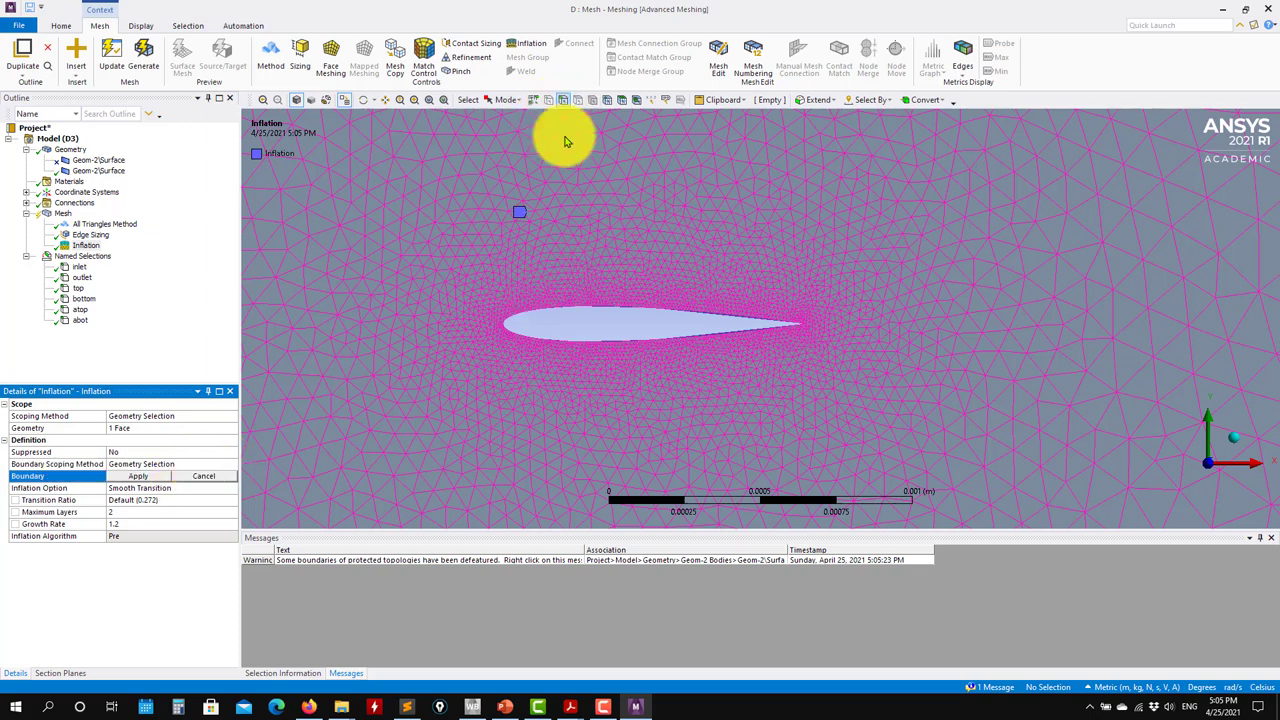
click(600, 313)
ctrl+click(572, 342)
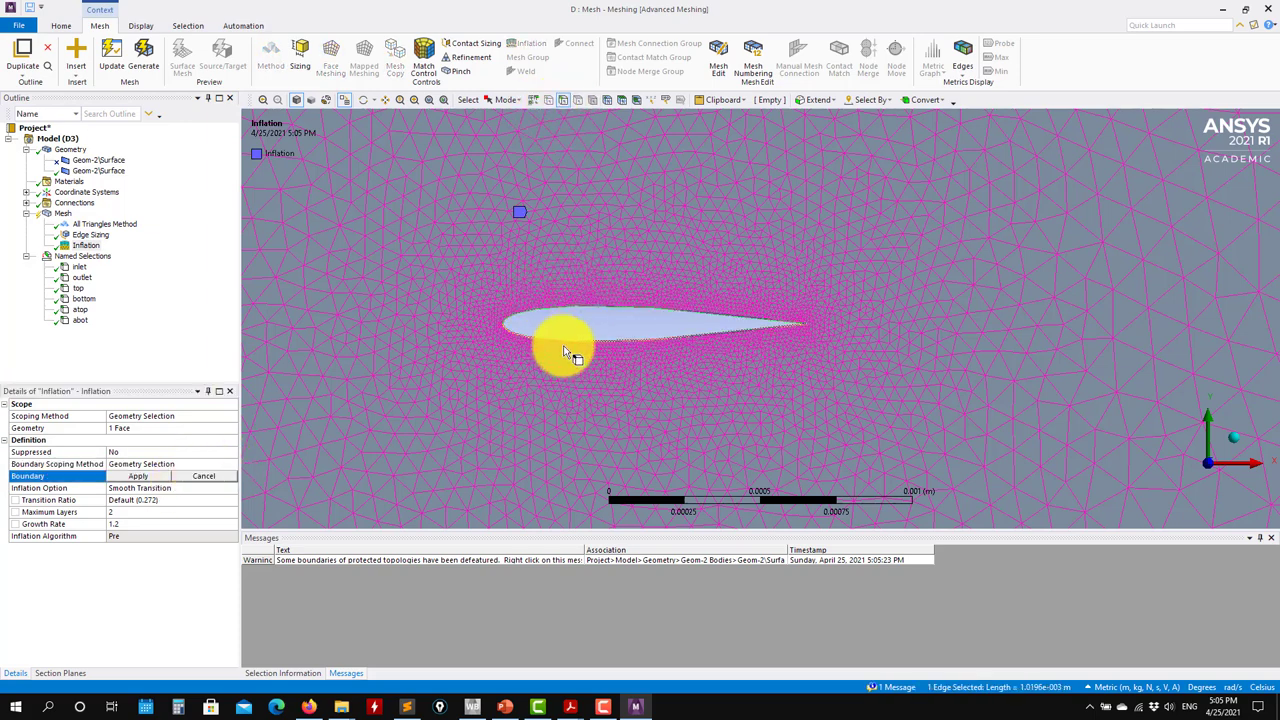
click(148, 478)
click(131, 513)
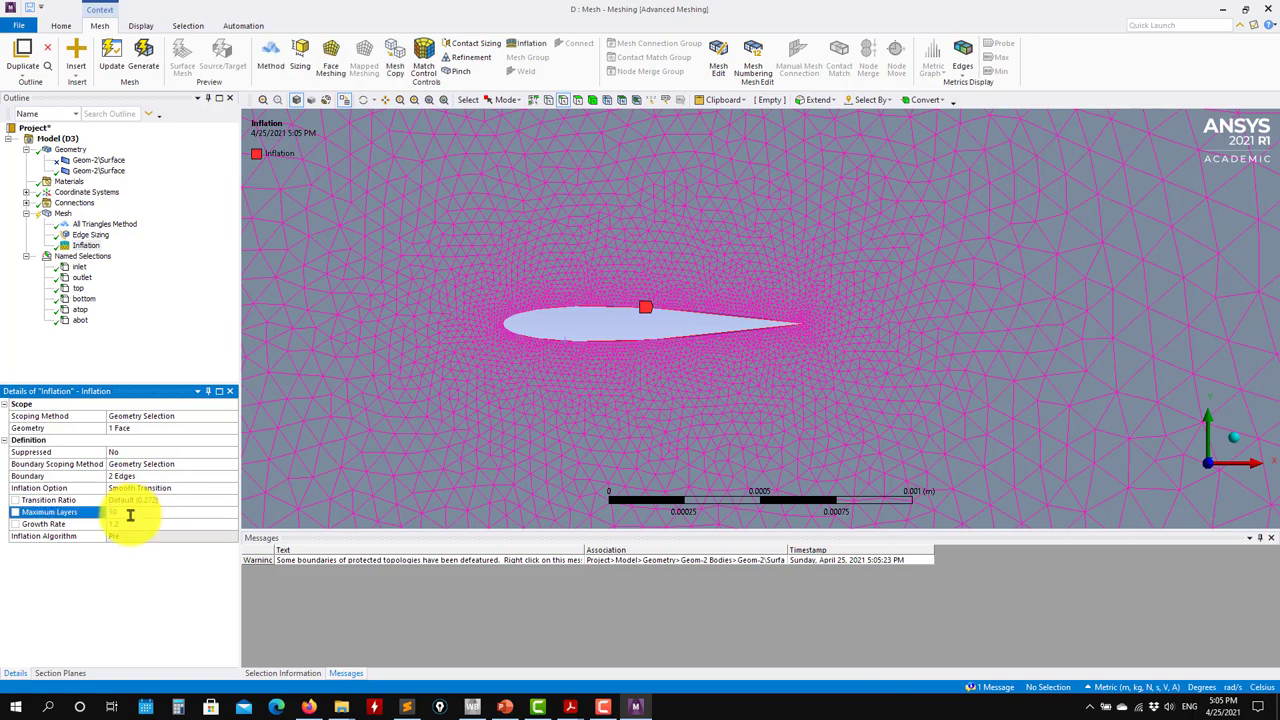
click(143, 58)
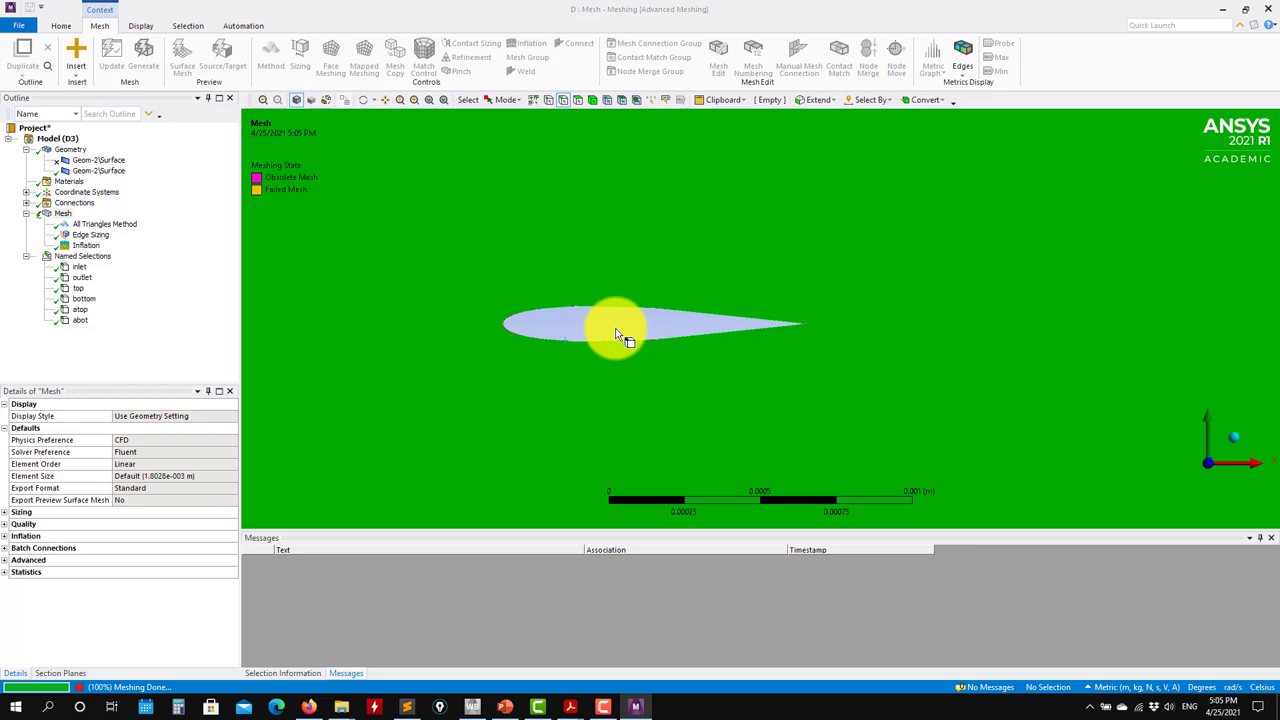
Zoom out to inspect the finished mesh, then reopen the domain geometry in SpaceClaim.
scroll(600, 330, up, 5)
scroll(658, 327, down, 6)
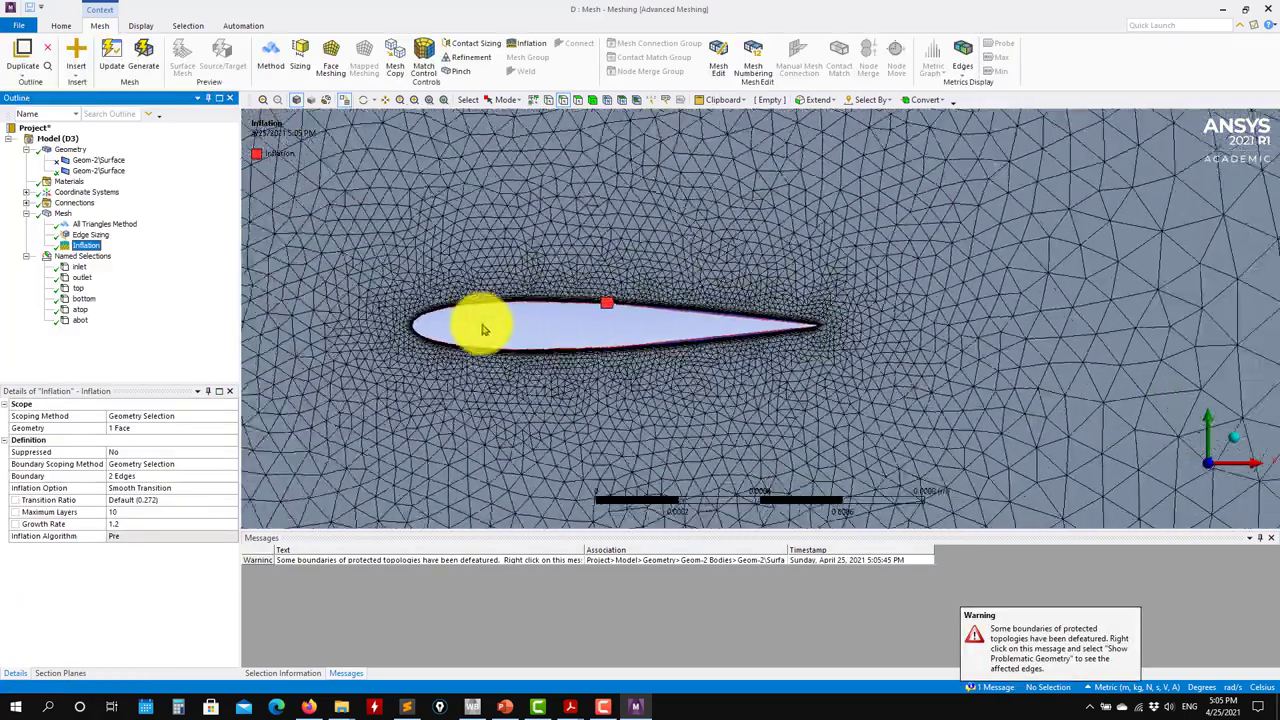
scroll(490, 325, down, 8)
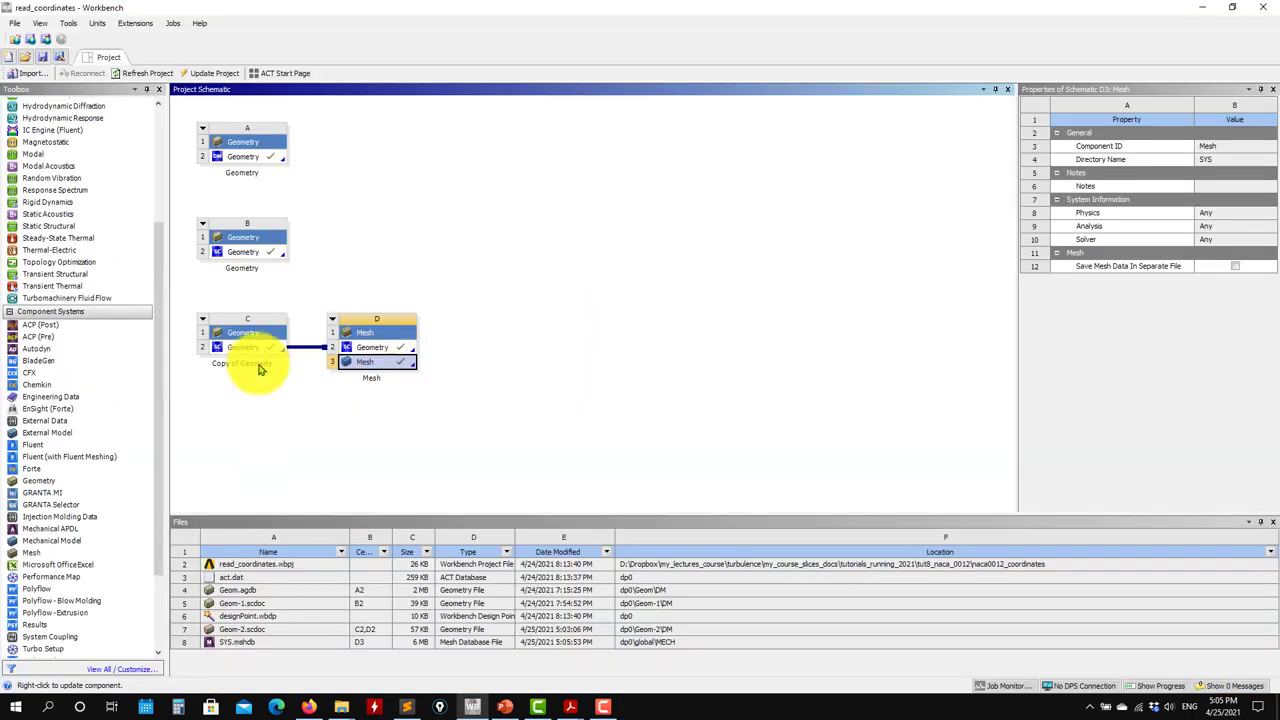
double_click(255, 349)
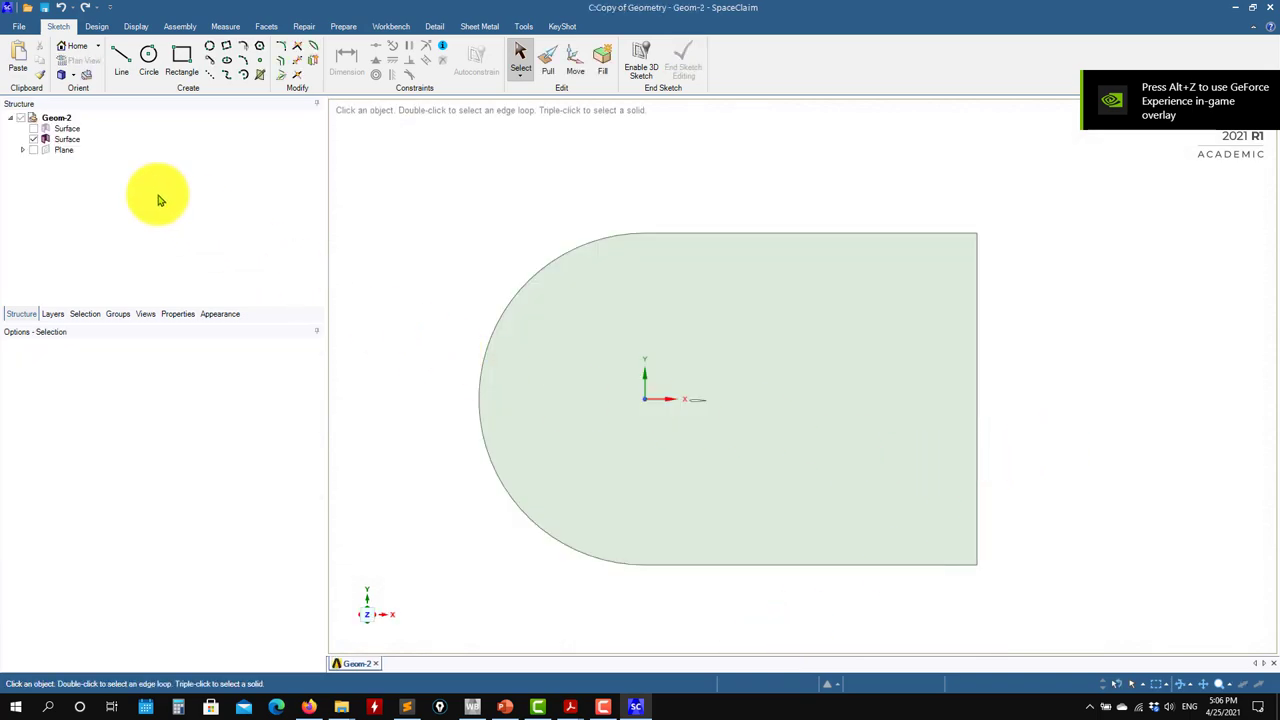
Sketch a rectangle on the plane downstream of the airfoil and turn it into a surface.
scroll(352, 300, down, 2)
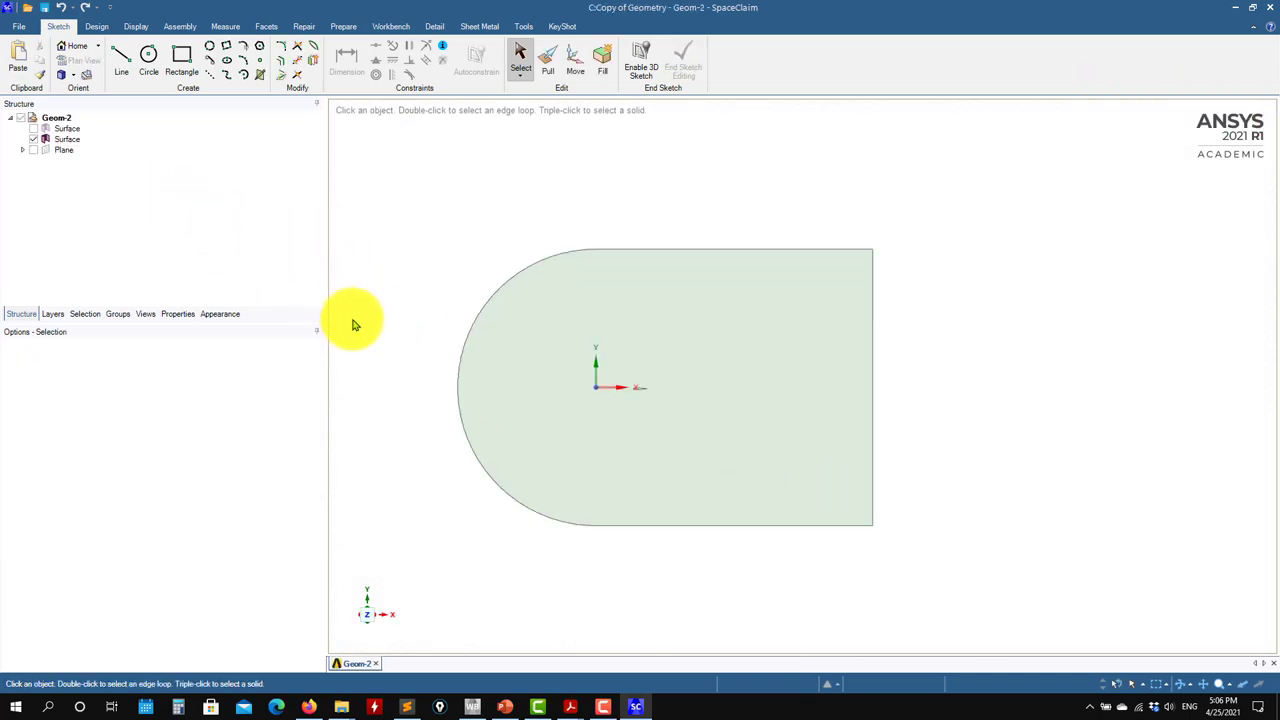
click(886, 427)
click(64, 165)
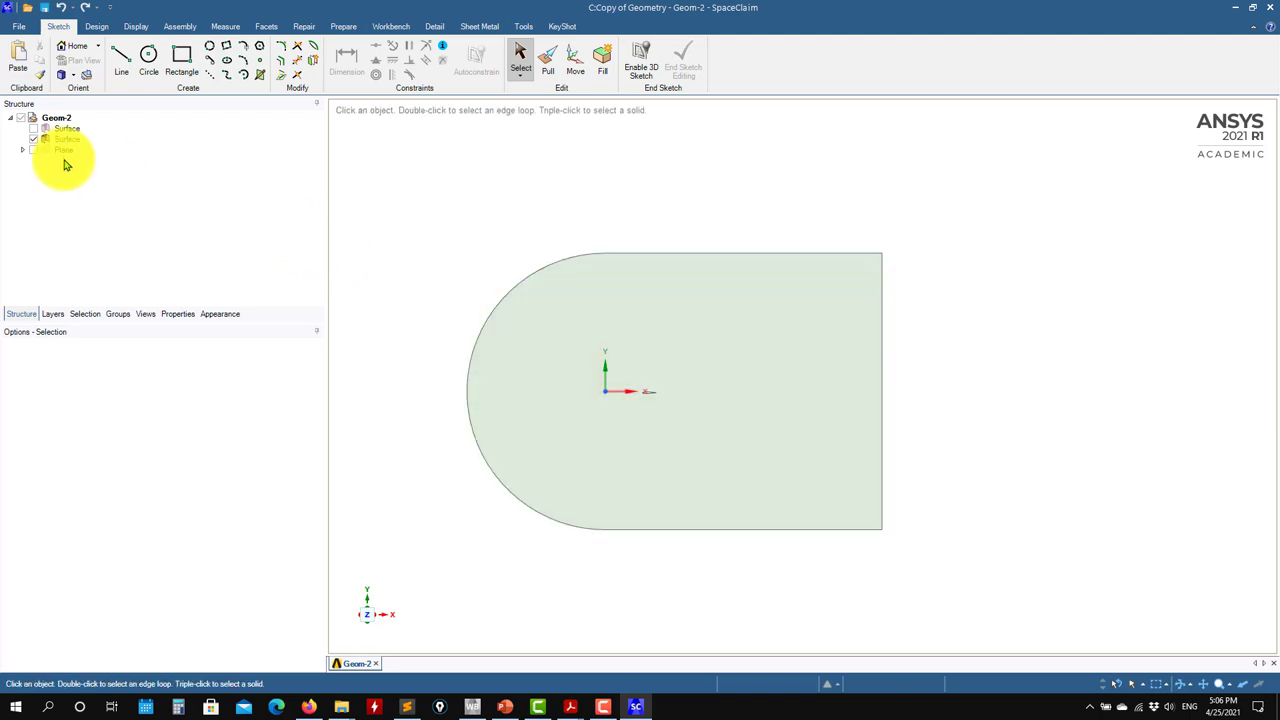
click(96, 27)
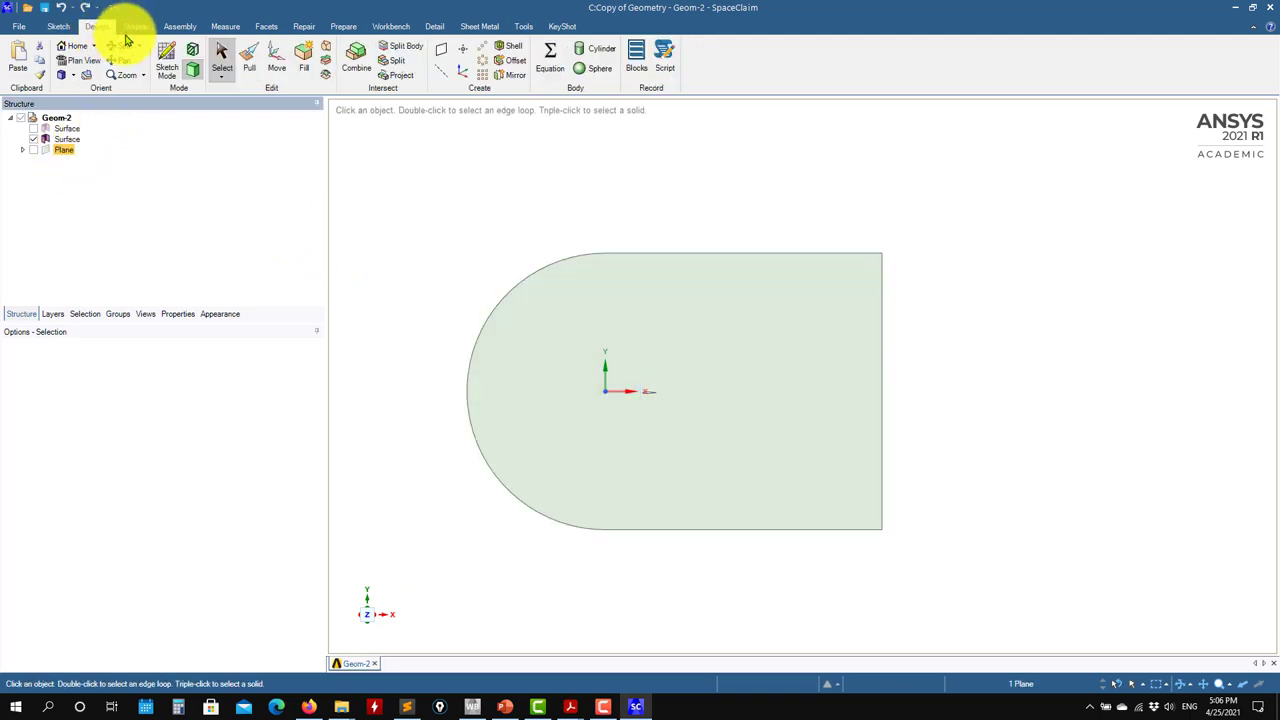
click(167, 63)
scroll(680, 420, up, 3)
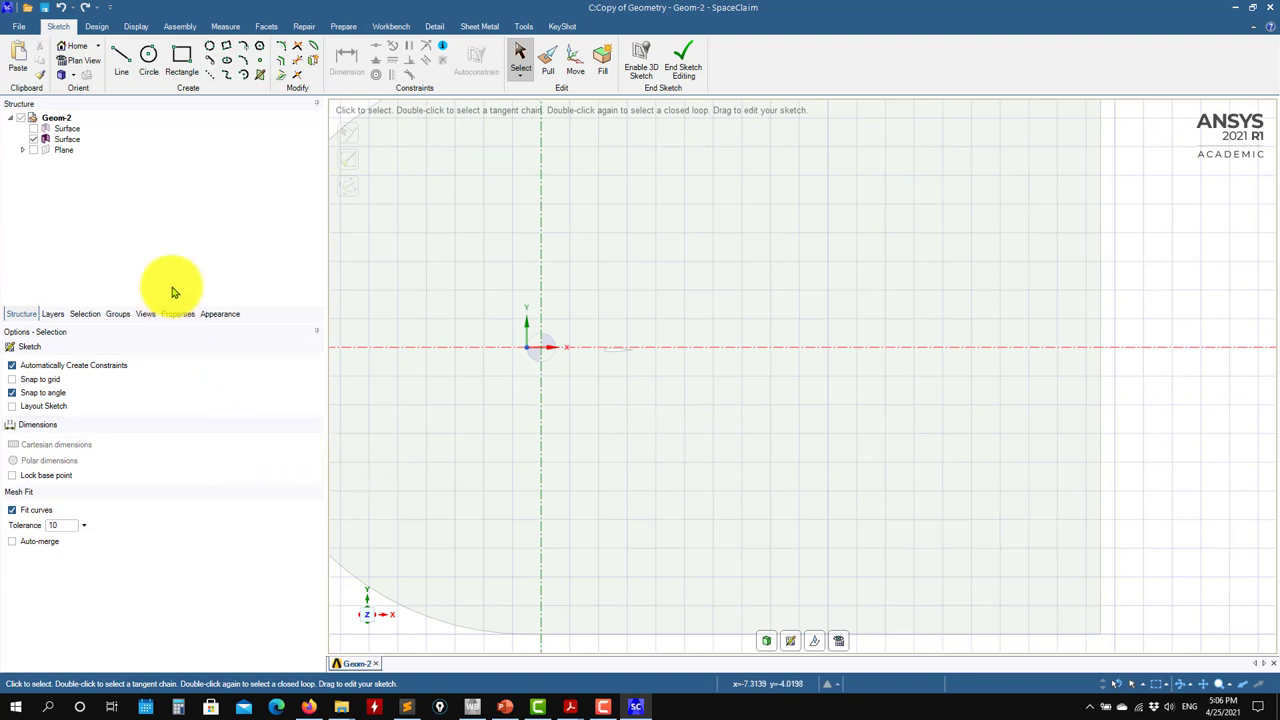
click(181, 58)
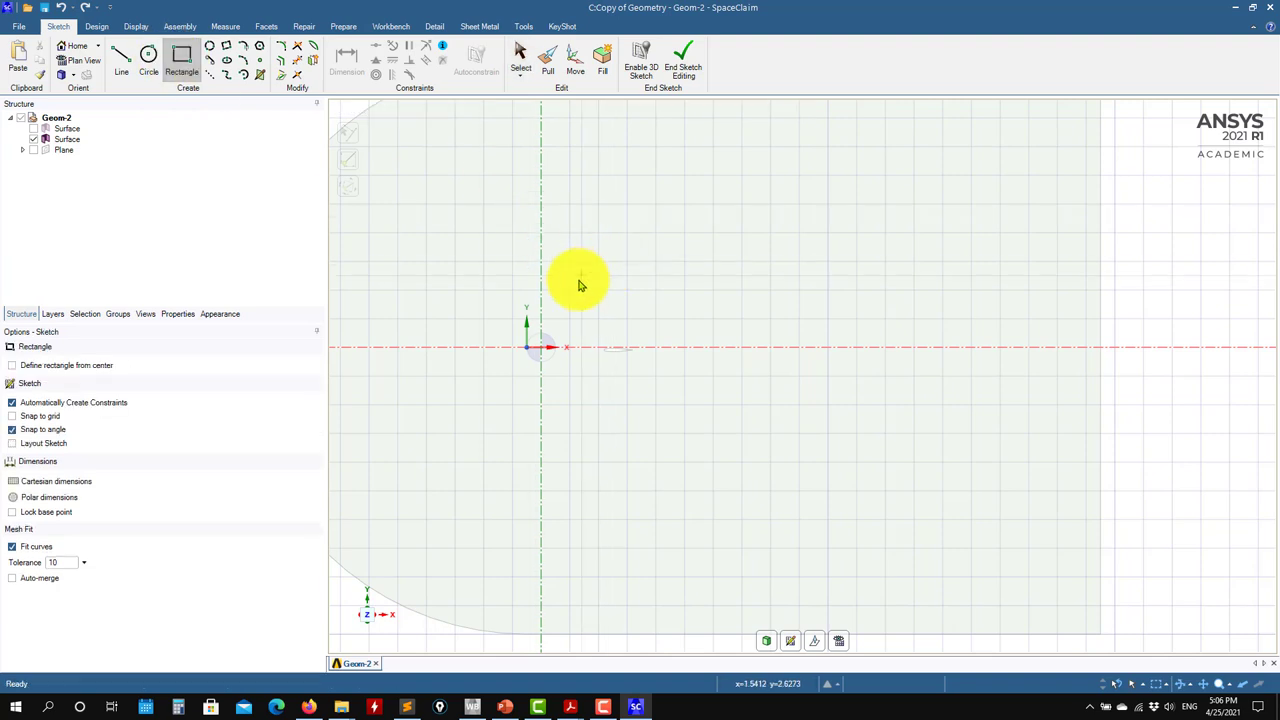
click(552, 257)
click(1191, 428)
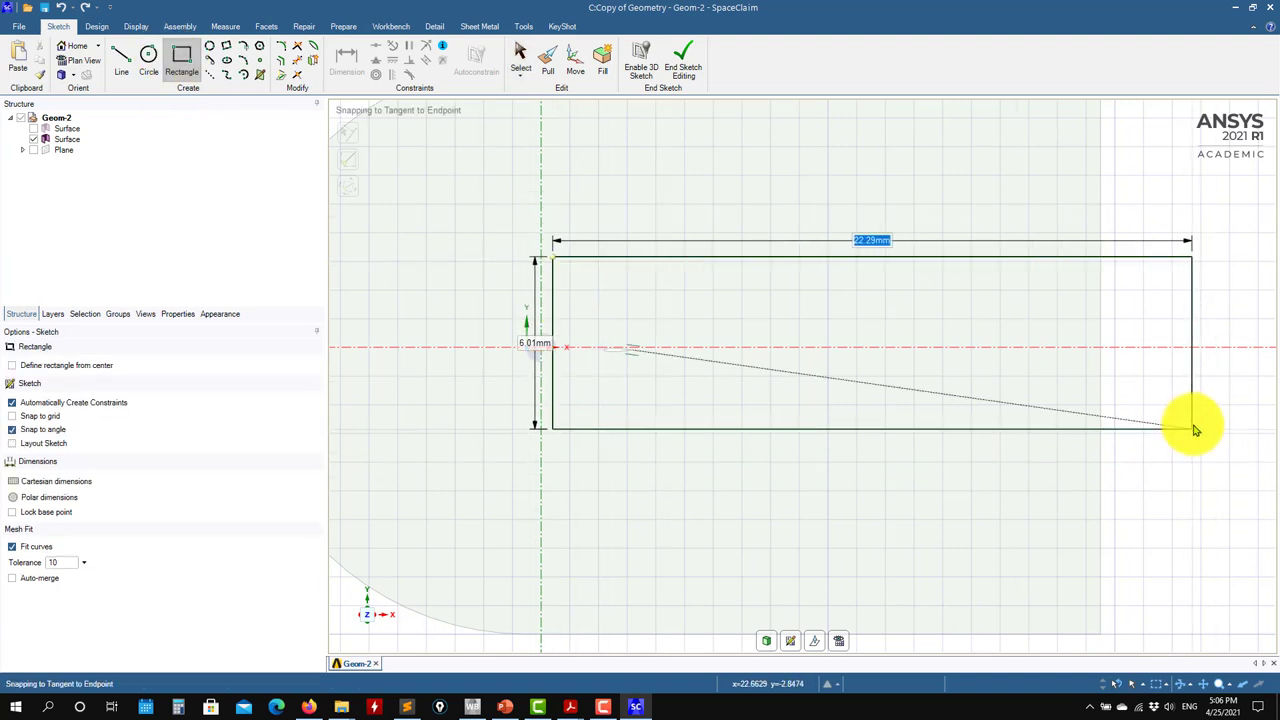
click(766, 643)
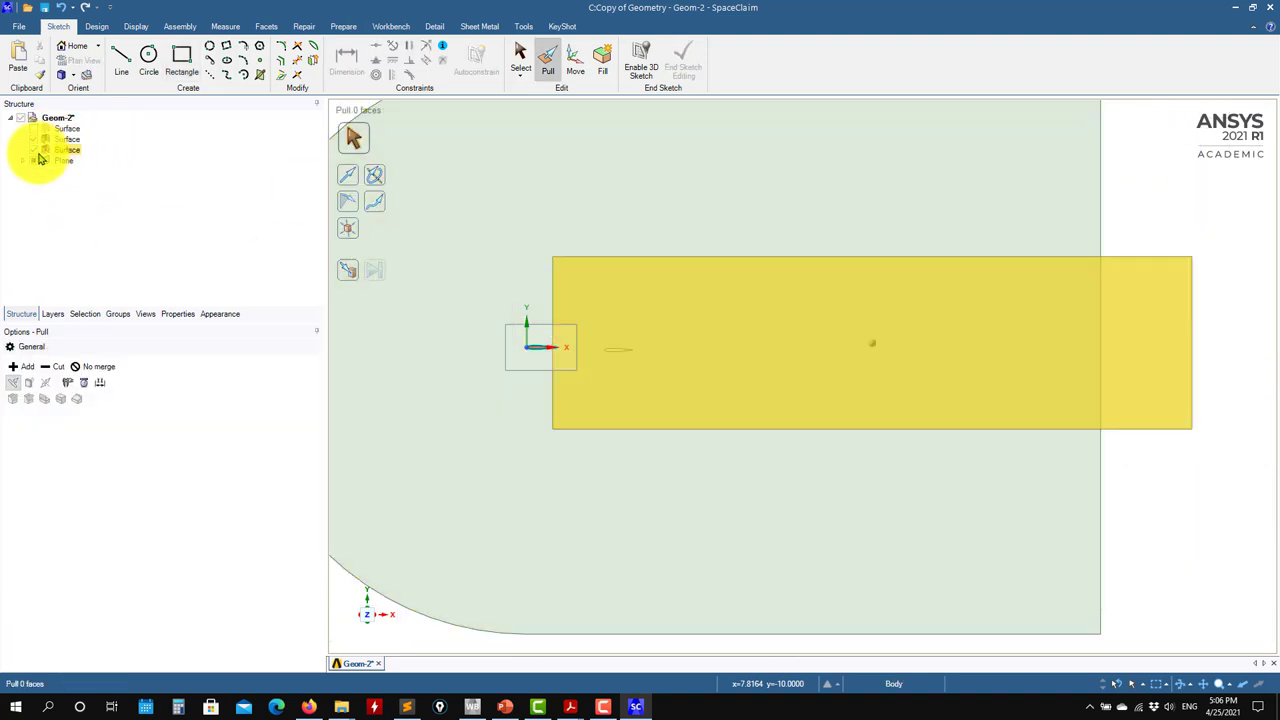
Toggle surface visibility so only the C-domain shows, and dismiss the physics suppression tip.
click(38, 152)
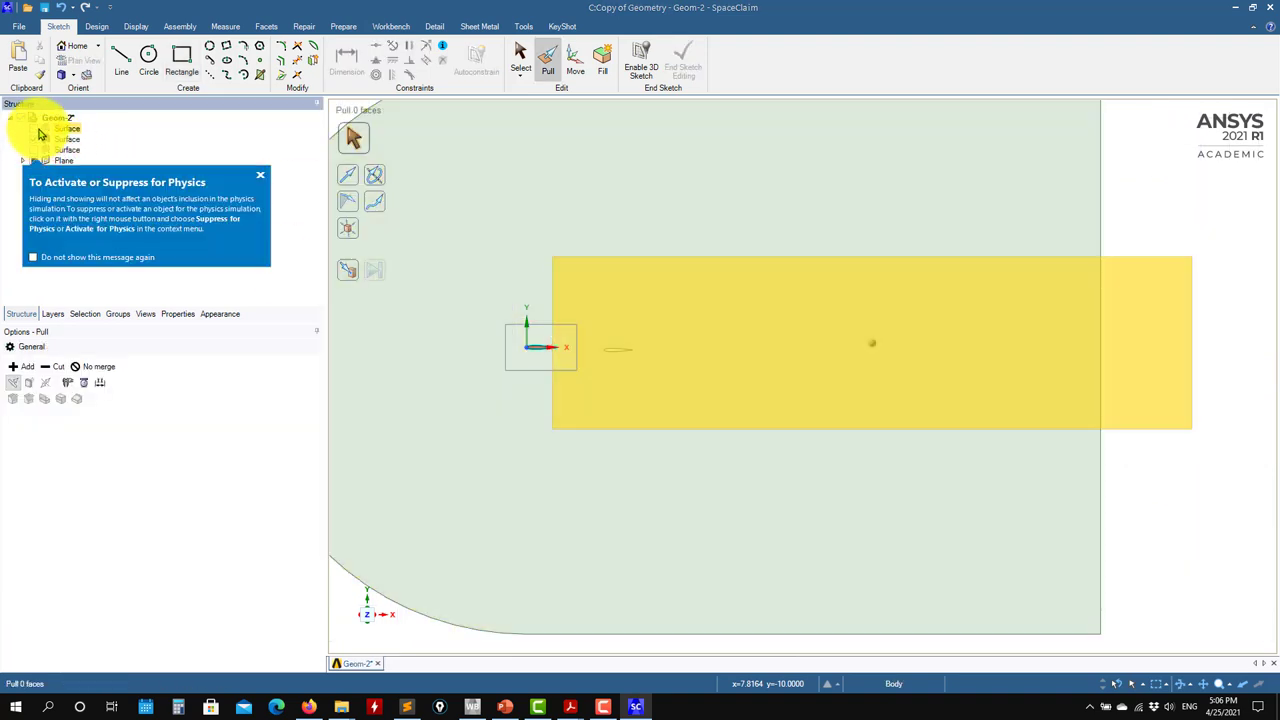
right_click(65, 132)
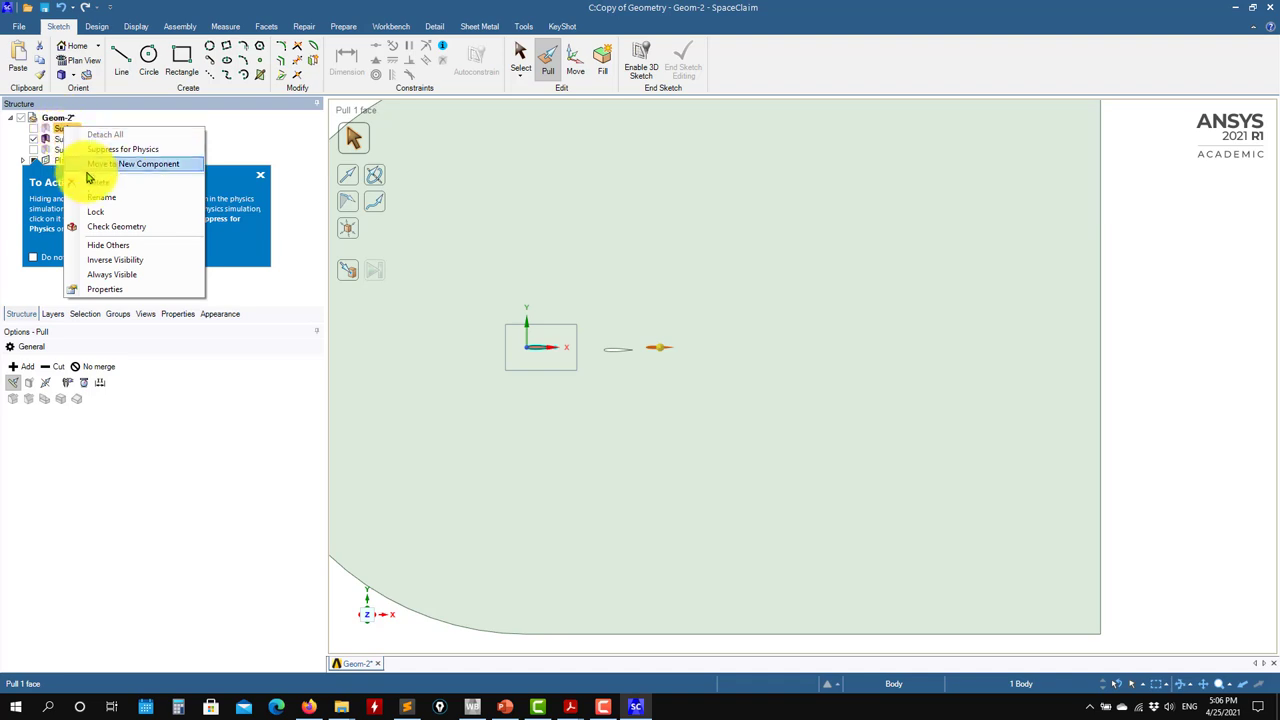
click(47, 150)
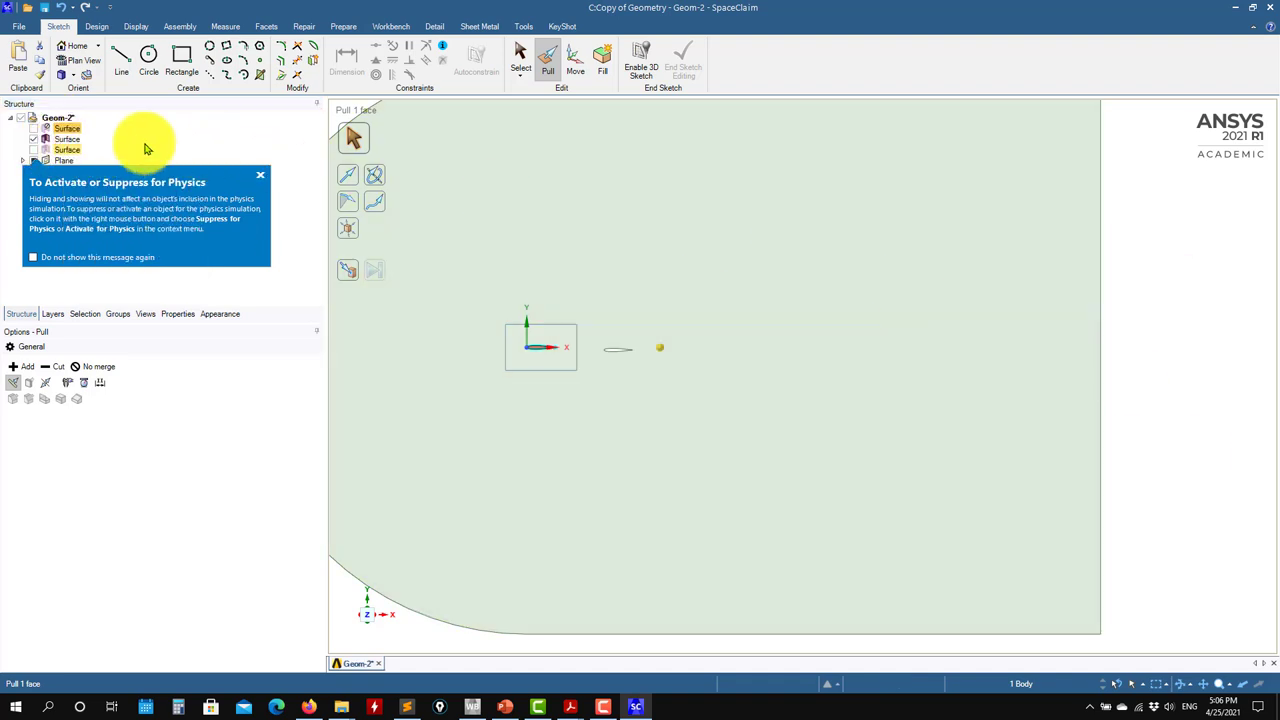
click(36, 152)
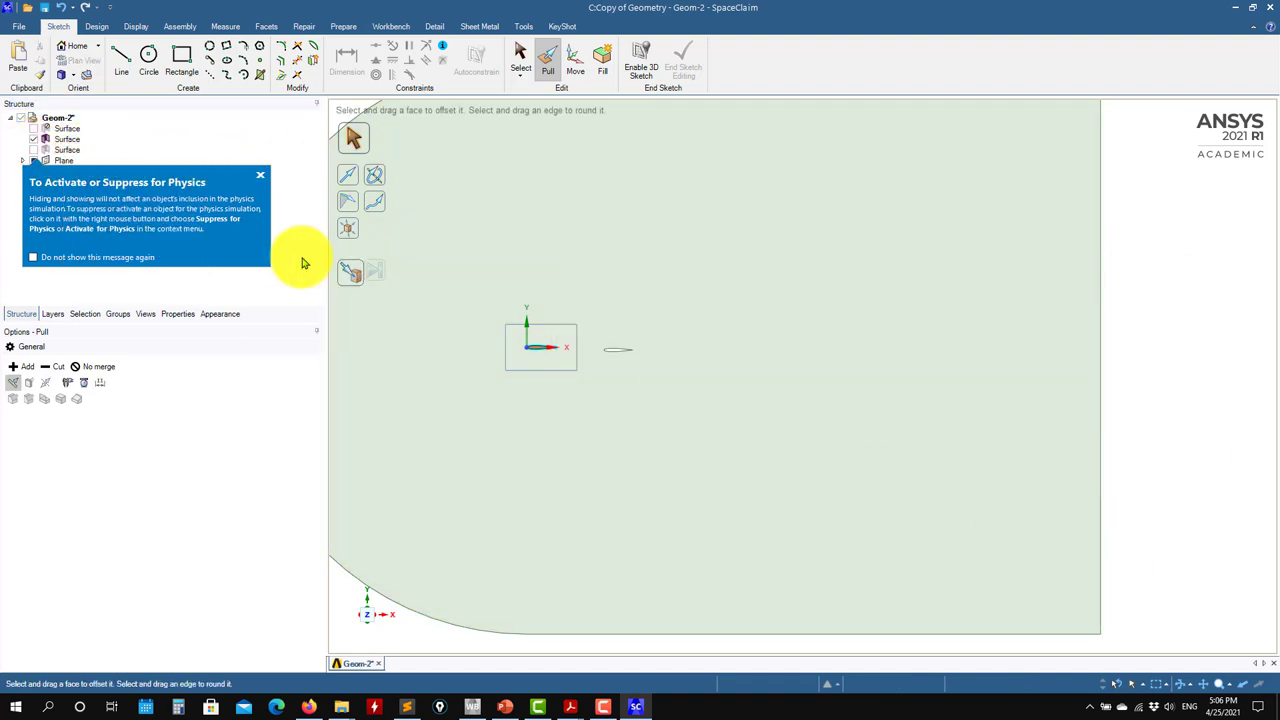
click(260, 176)
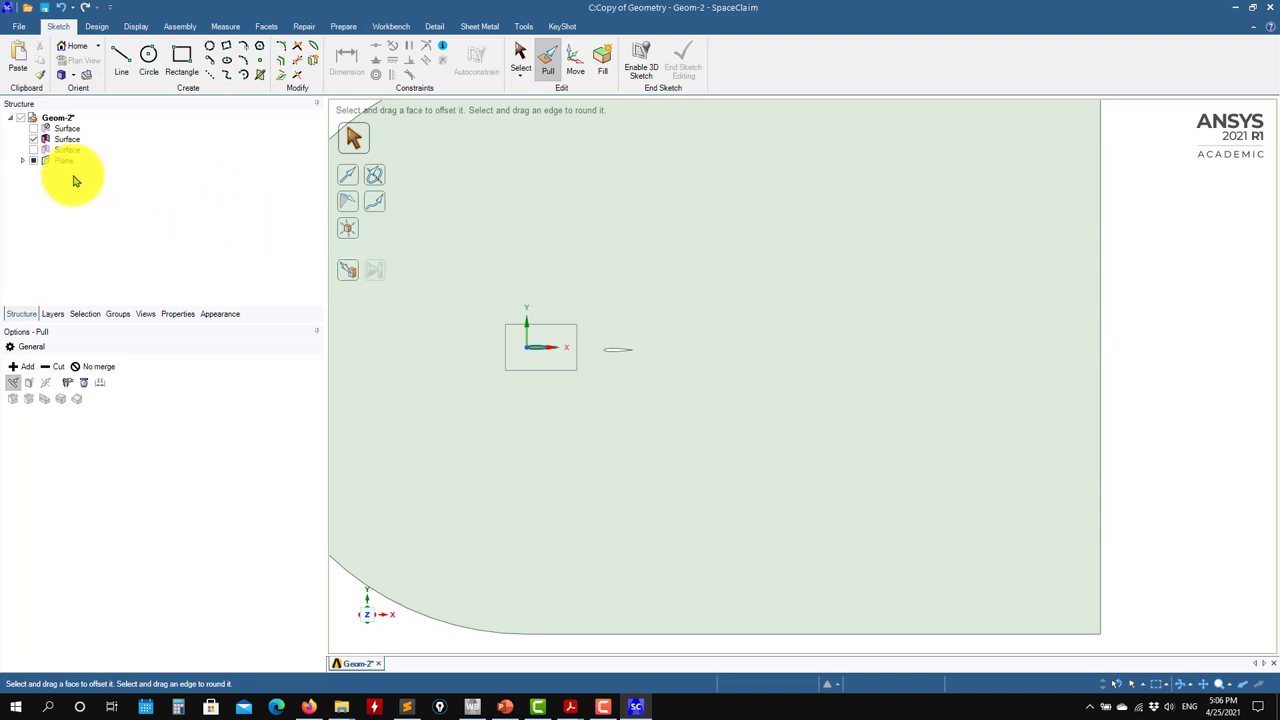
scroll(650, 415, down, 5)
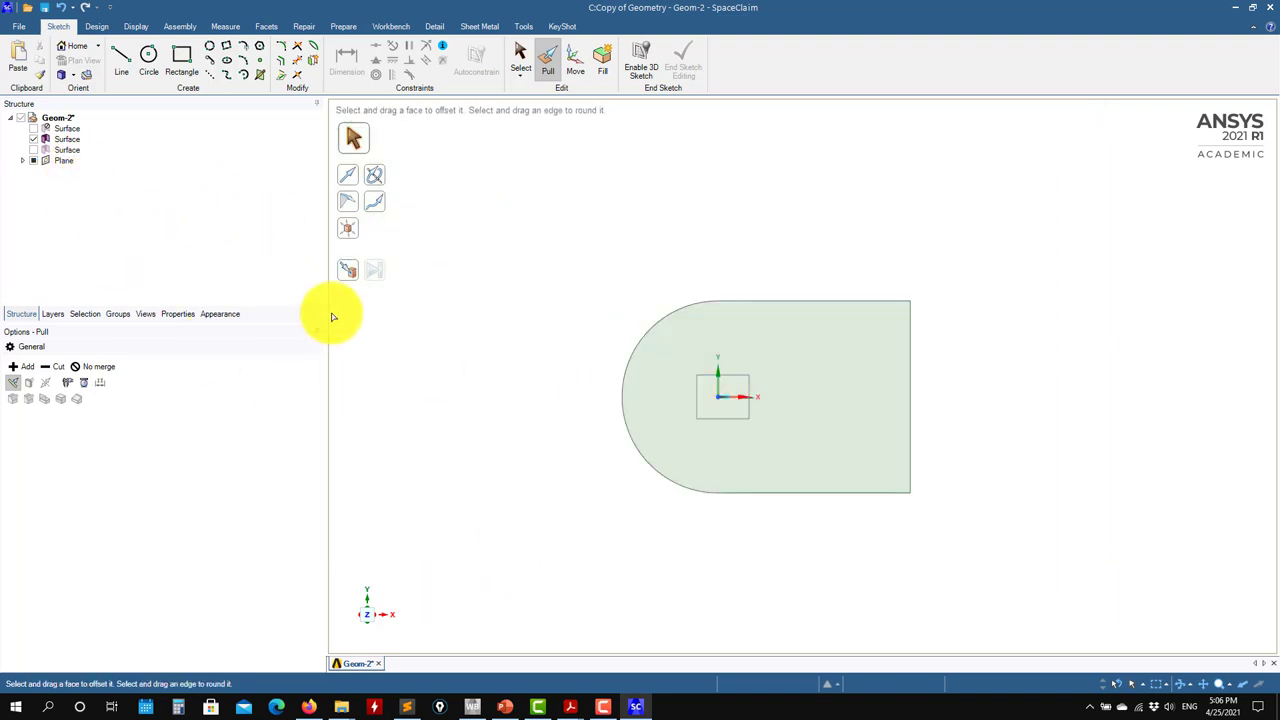
Show the rectangular surface and rename it to 'boi'.
scroll(686, 449, up, 5)
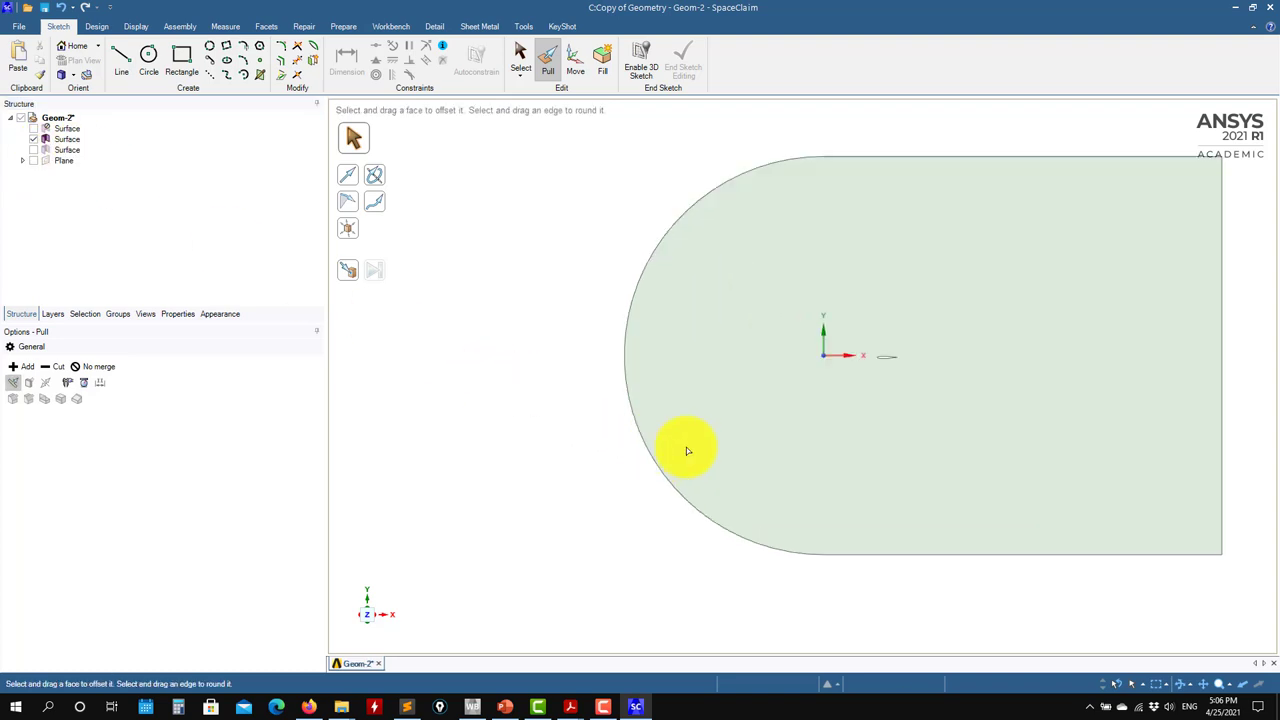
click(924, 448)
scroll(568, 312, down, 3)
click(33, 149)
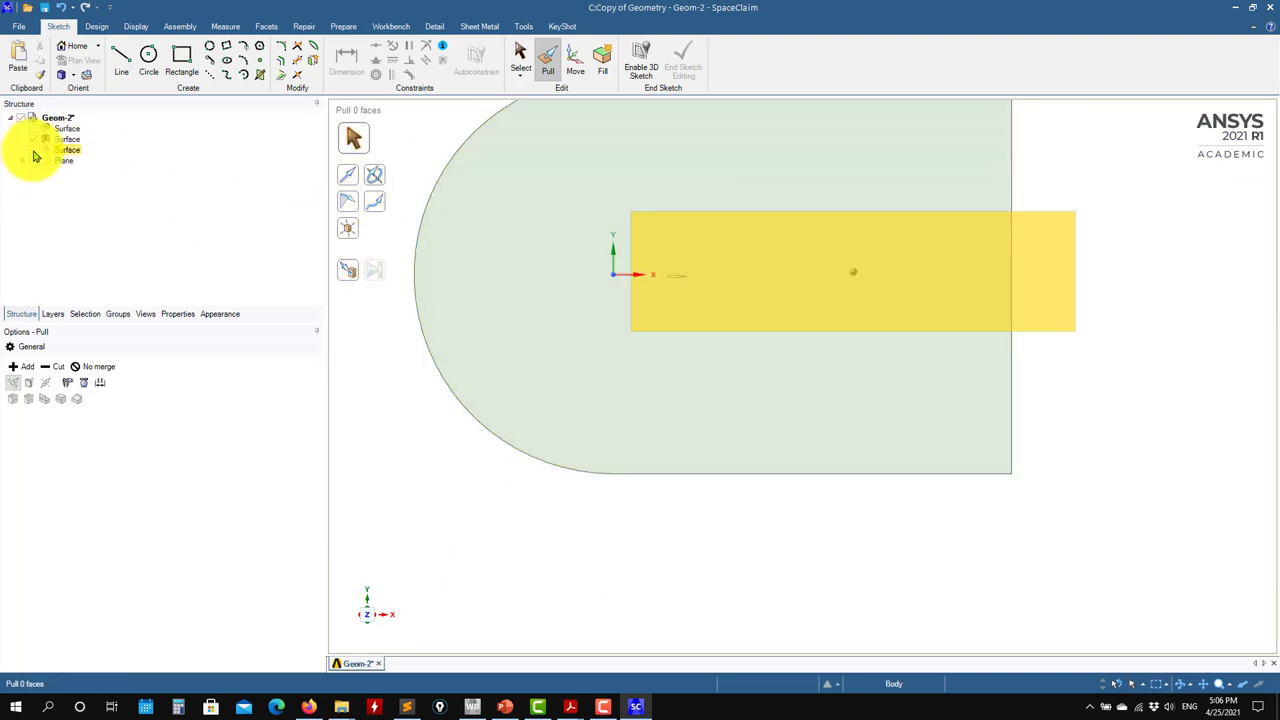
right_click(64, 150)
click(116, 221)
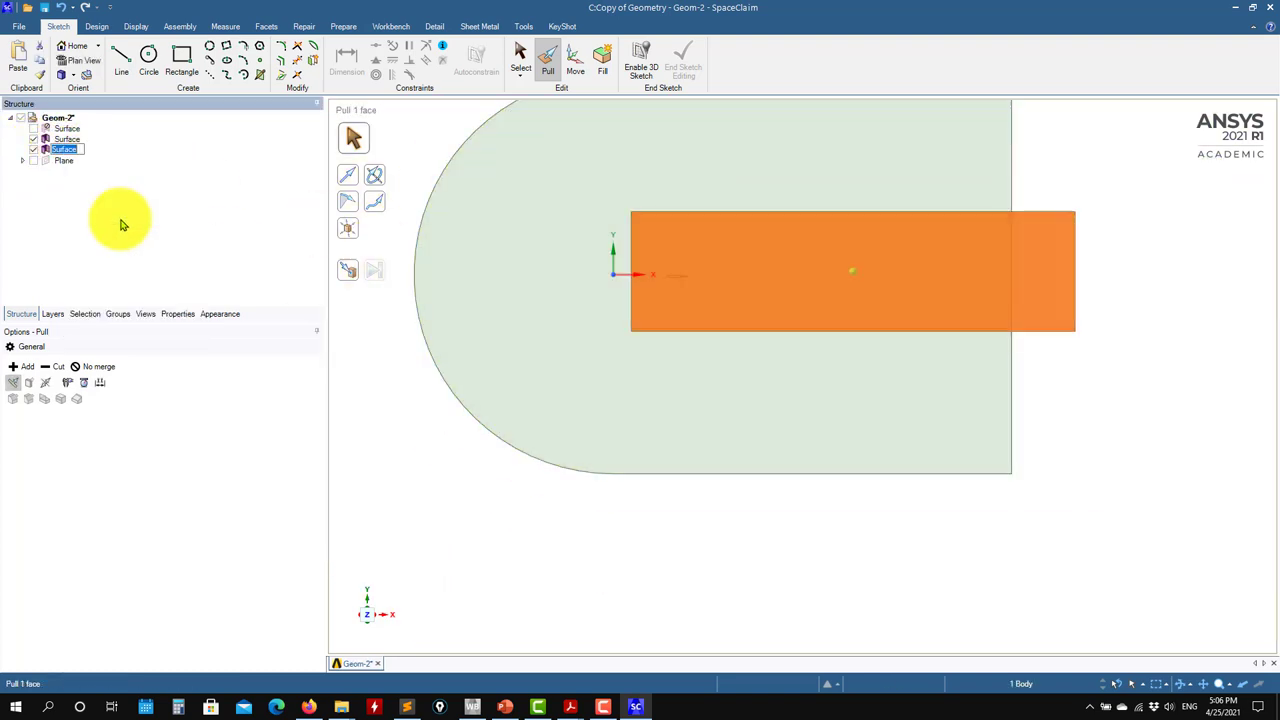
key(Return)
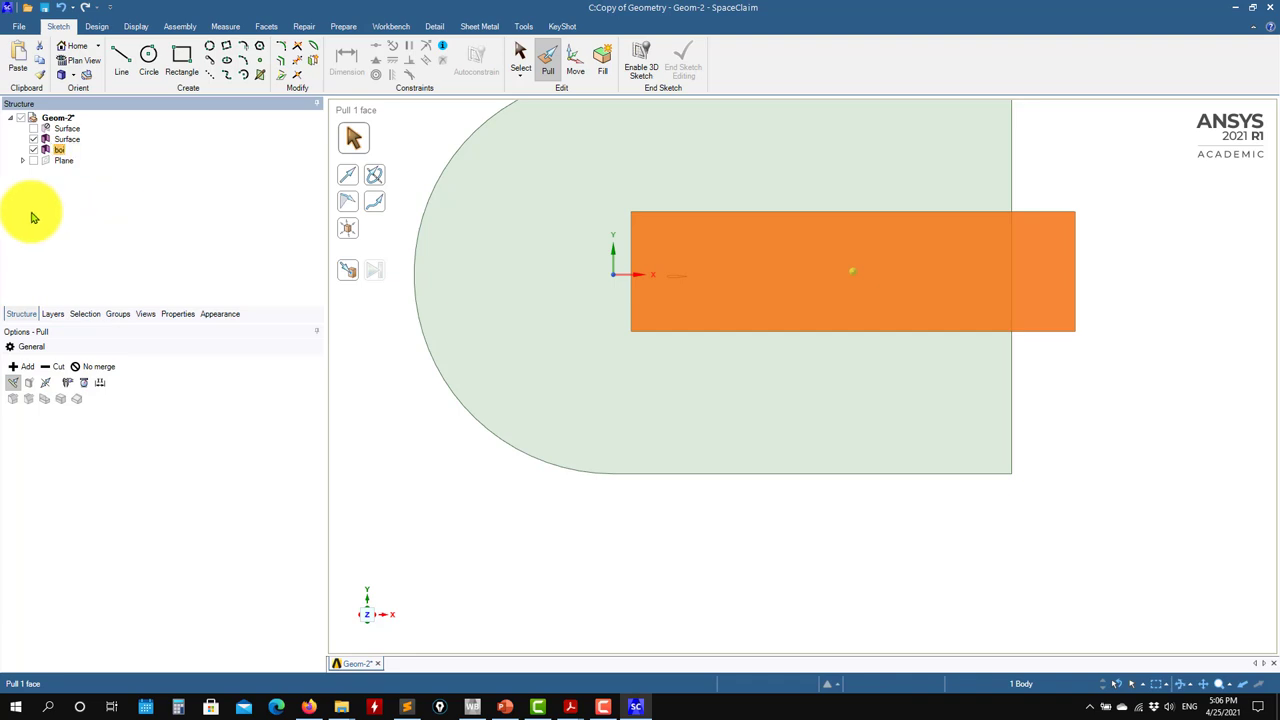
Rename the D-shaped surface to 'domain' and save the geometry.
right_click(74, 138)
click(137, 205)
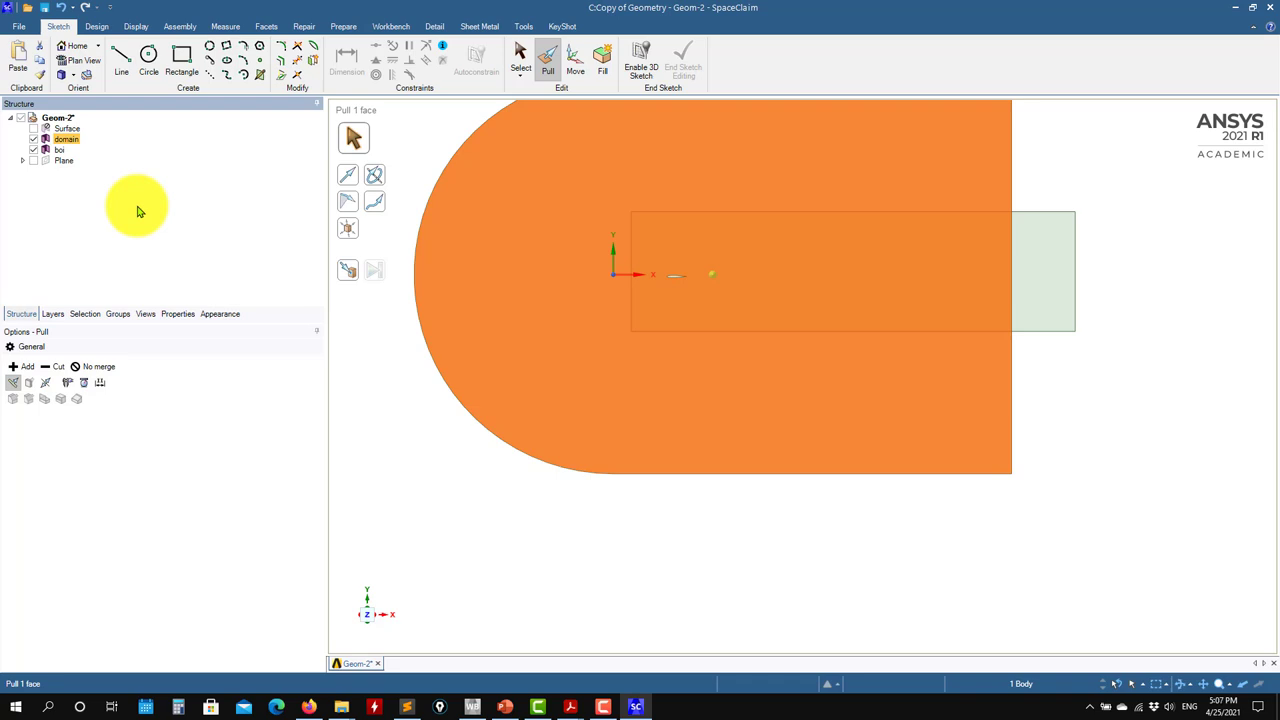
click(1105, 445)
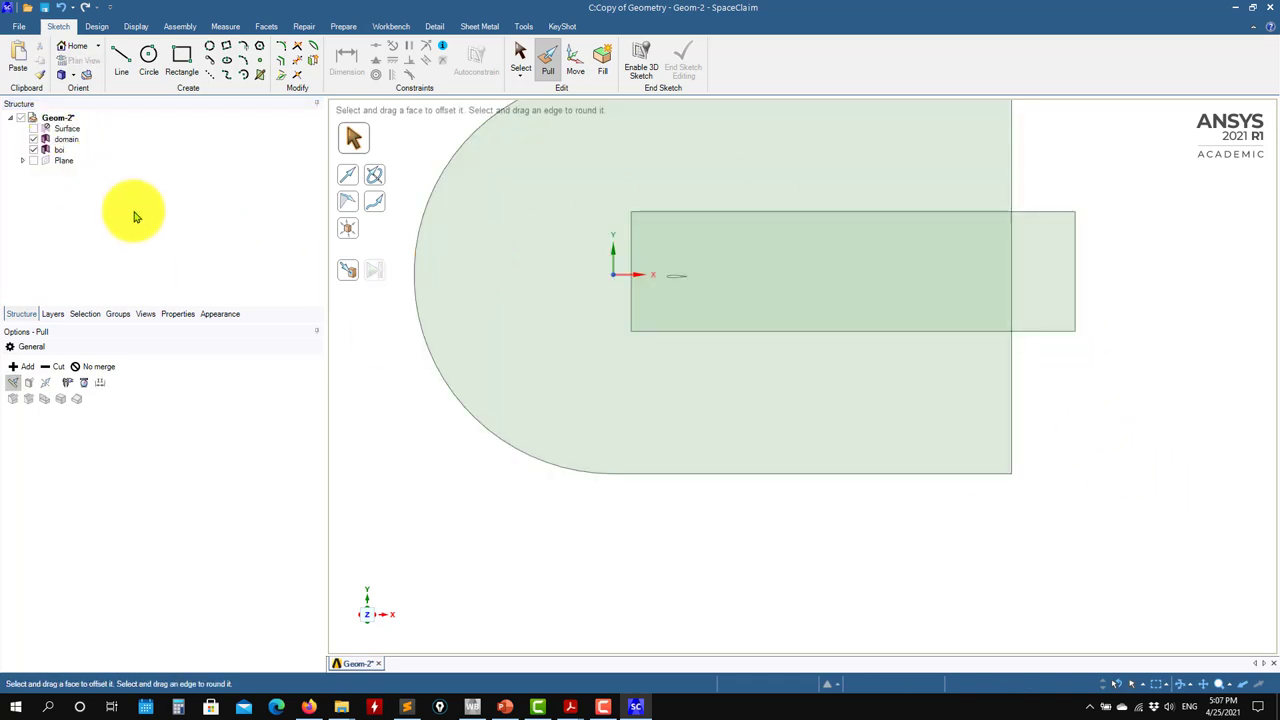
click(1063, 257)
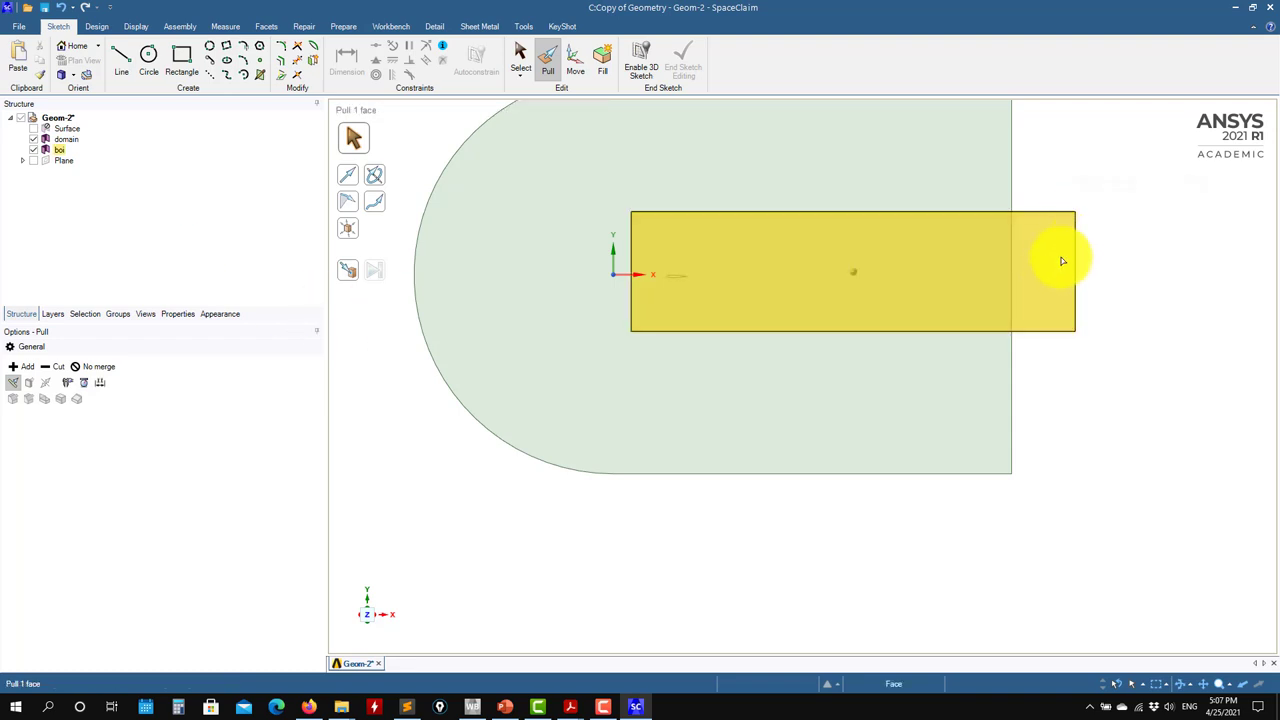
click(1056, 423)
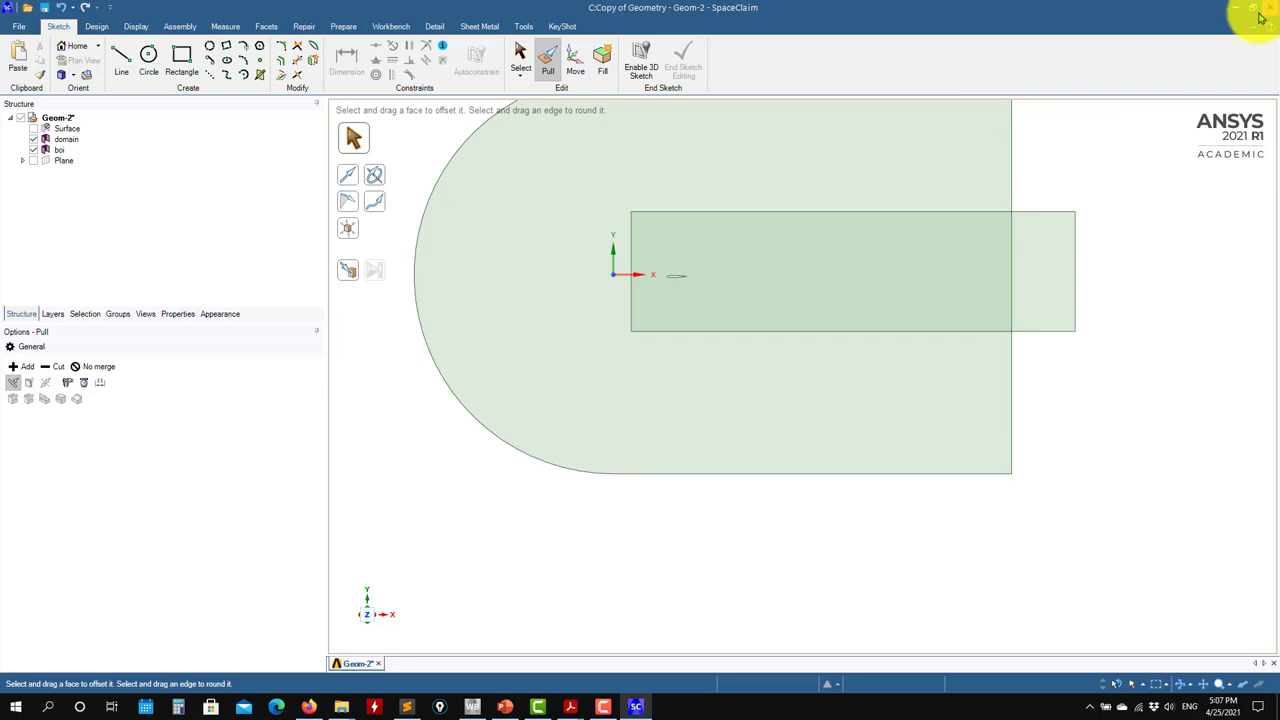
key(ctrl+s)
Close SpaceClaim, open system D's Mesh cell, and accept re-reading the upstream geometry.
key(alt+F4)
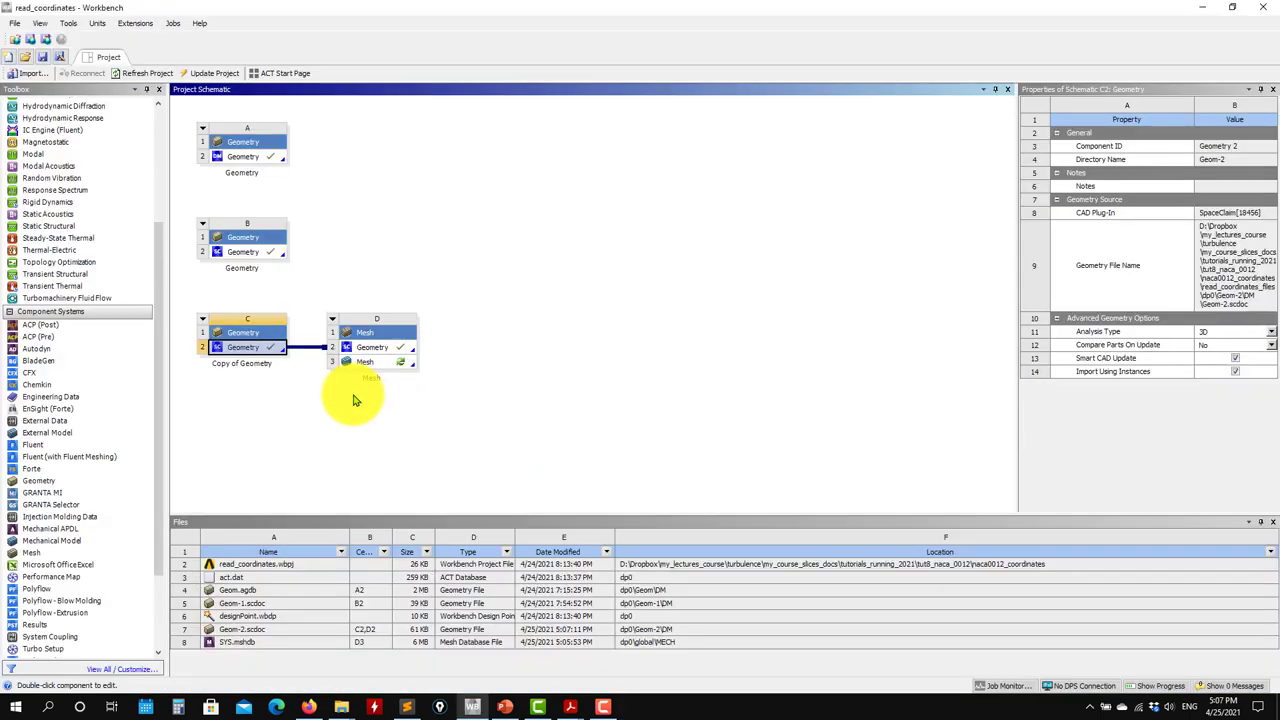
click(385, 366)
double_click(385, 366)
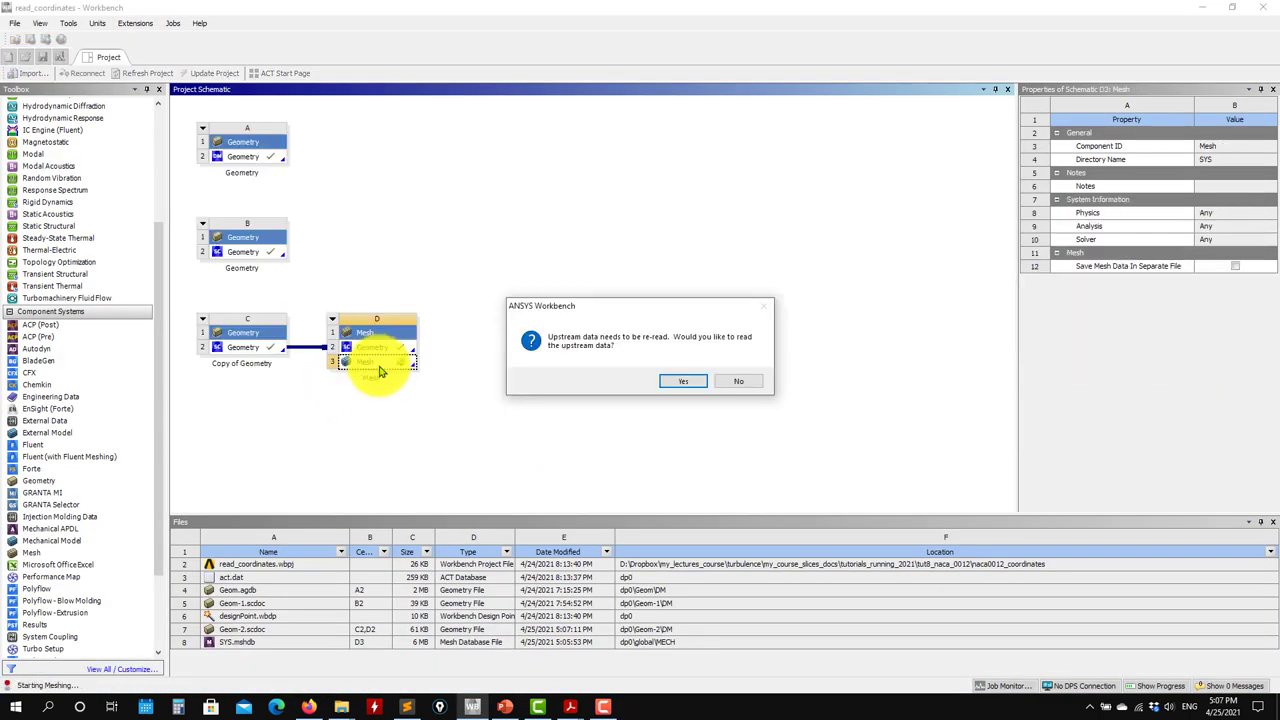
click(678, 382)
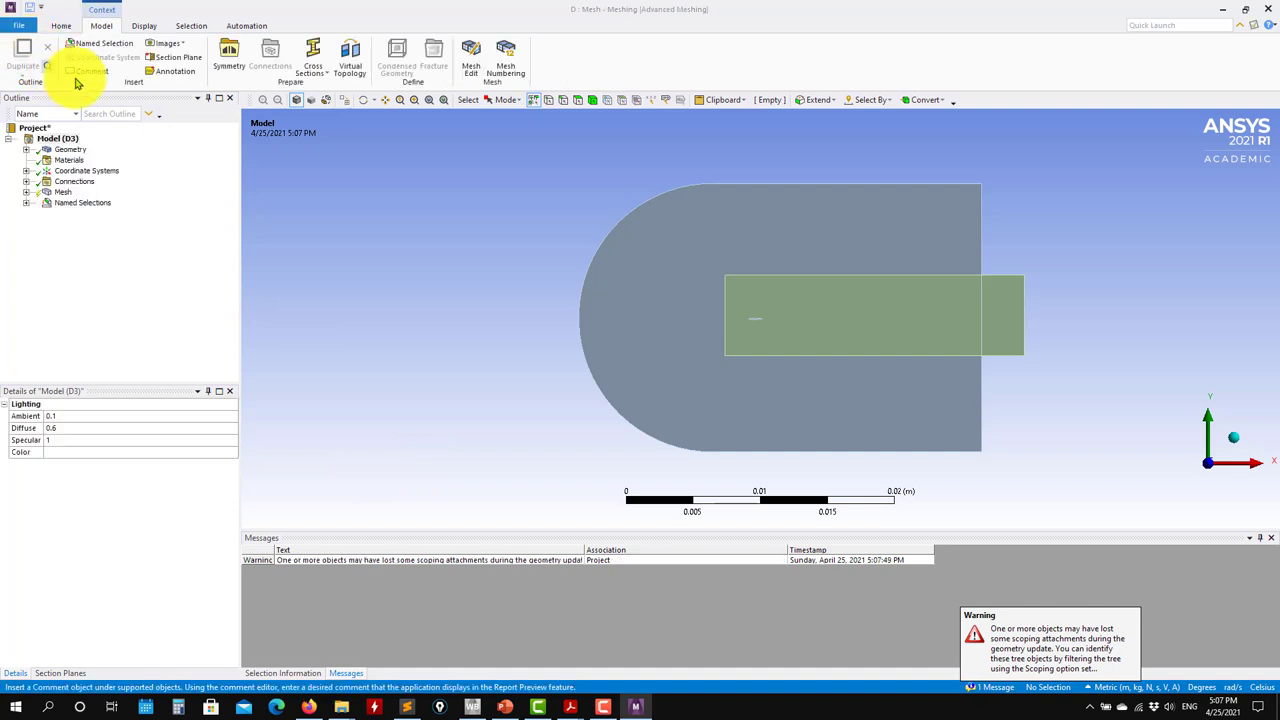
Browse the ribbon tabs, then open and close the unit converter.
click(22, 28)
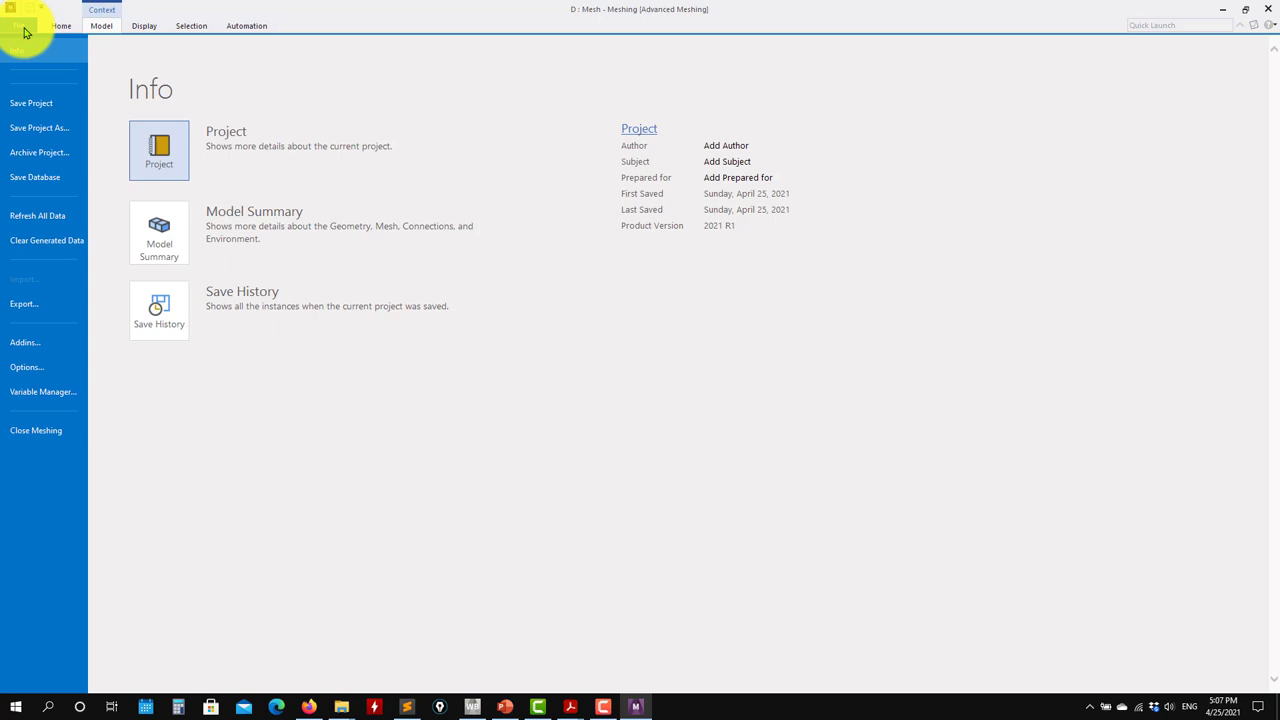
click(114, 25)
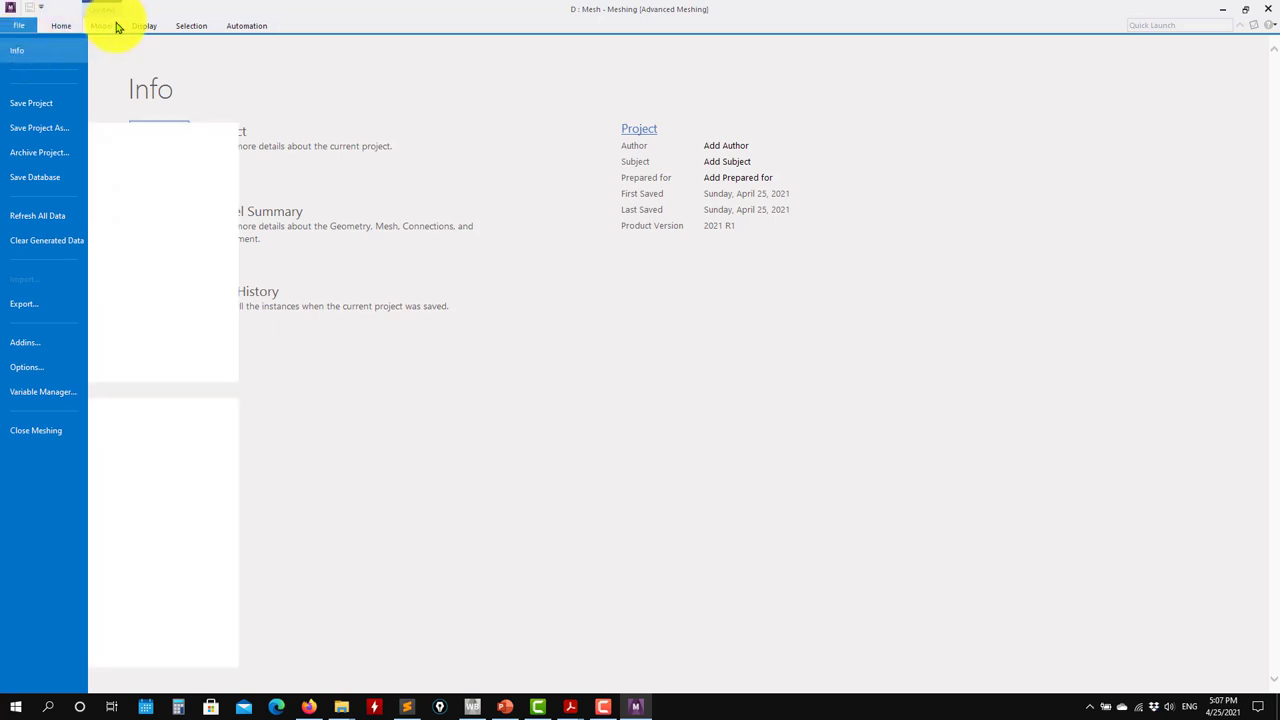
click(248, 26)
click(182, 25)
click(140, 25)
click(104, 25)
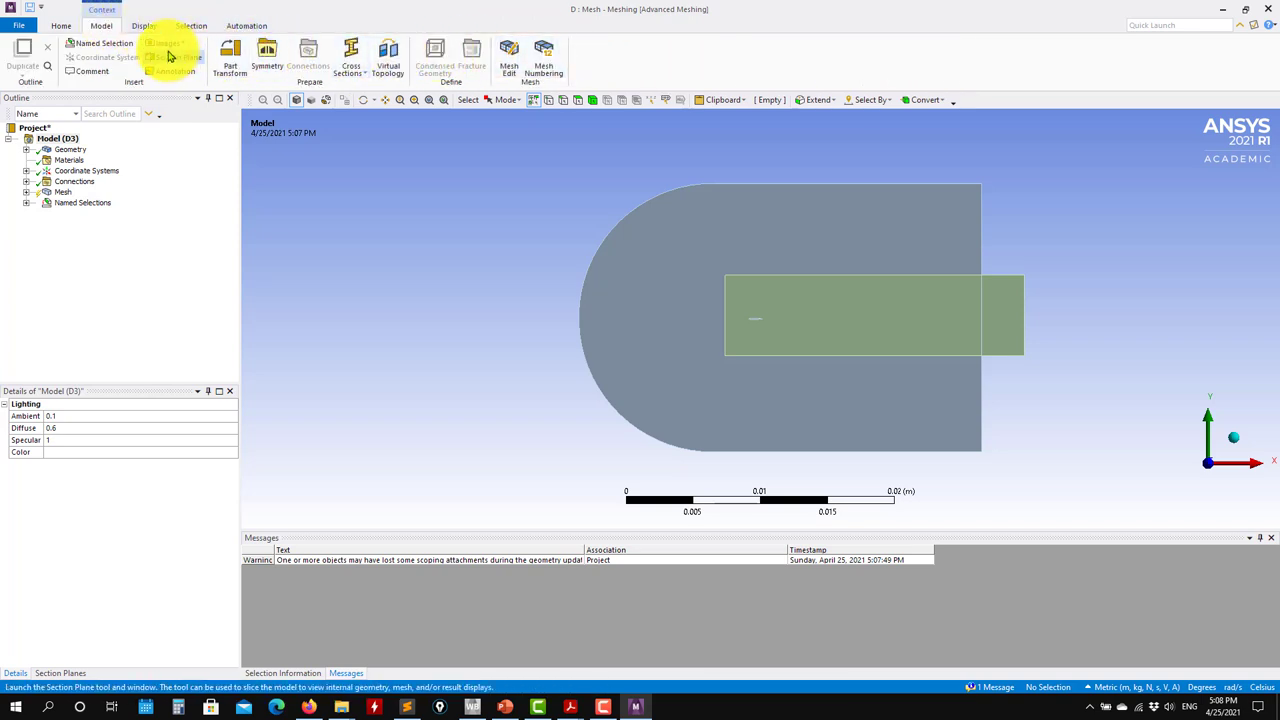
click(58, 28)
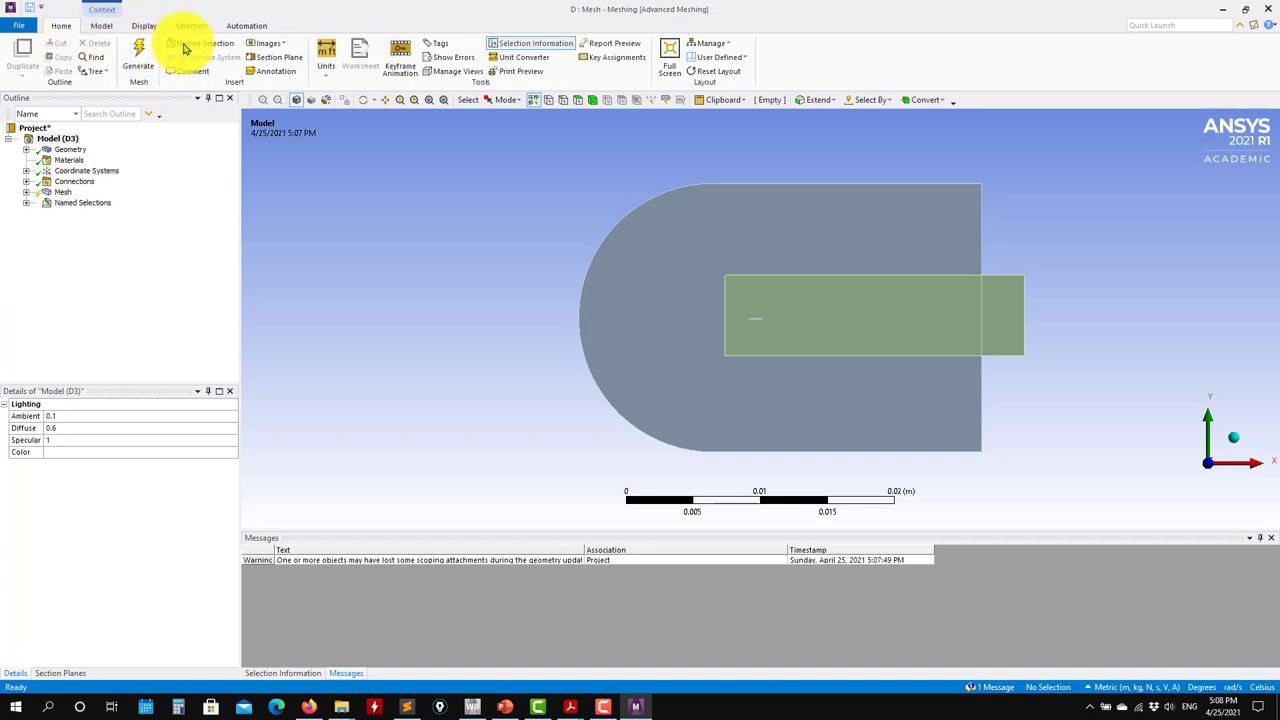
click(521, 58)
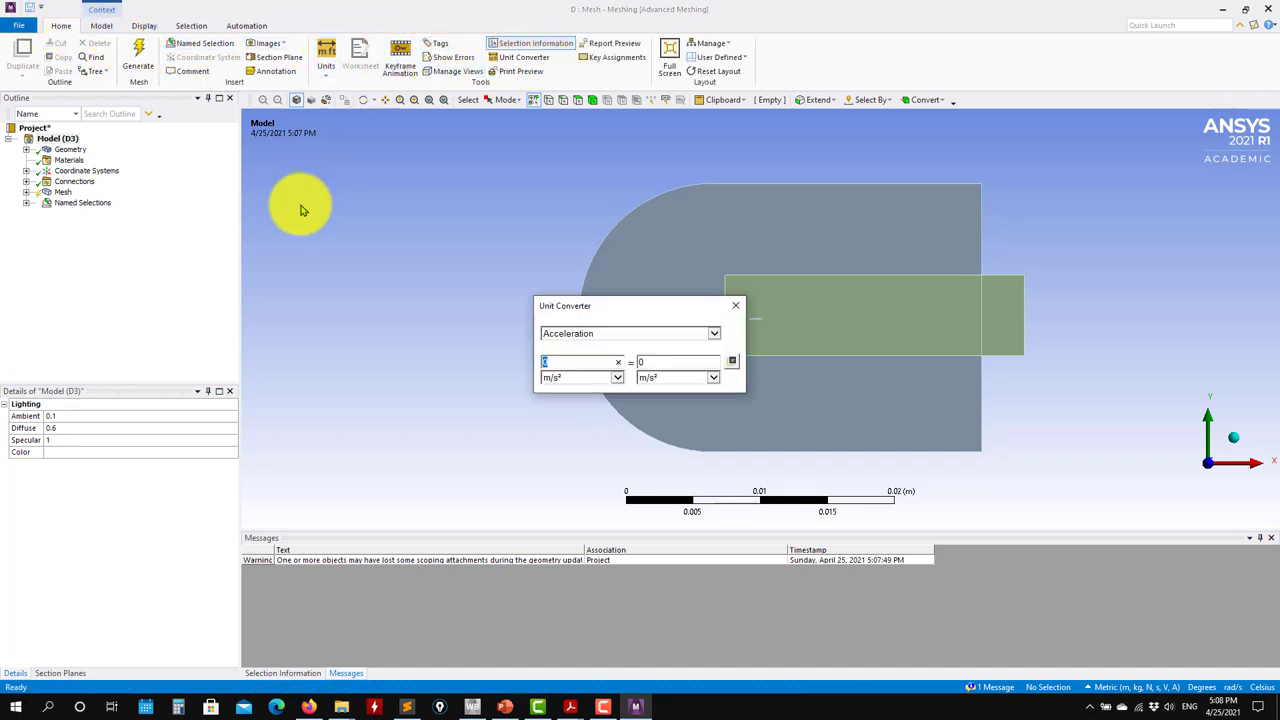
click(736, 305)
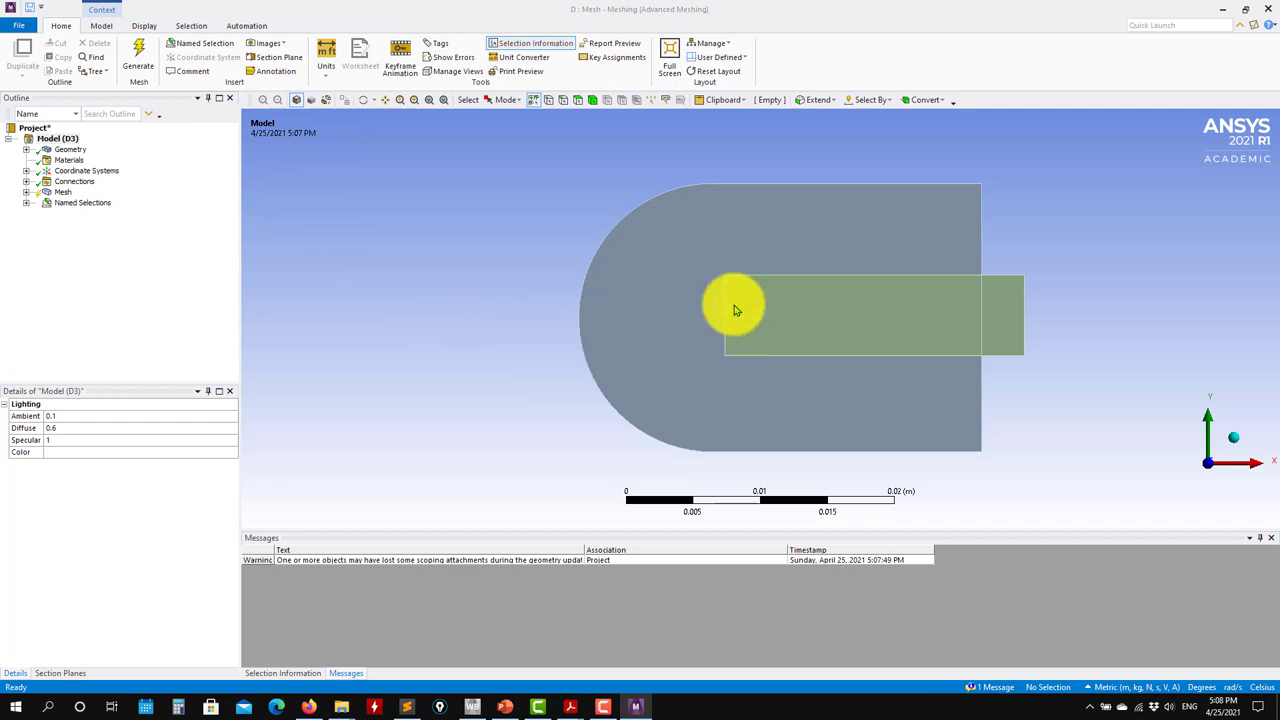
Switch the unit system to Metric (mm, kg, N, s, mV, mA).
click(330, 76)
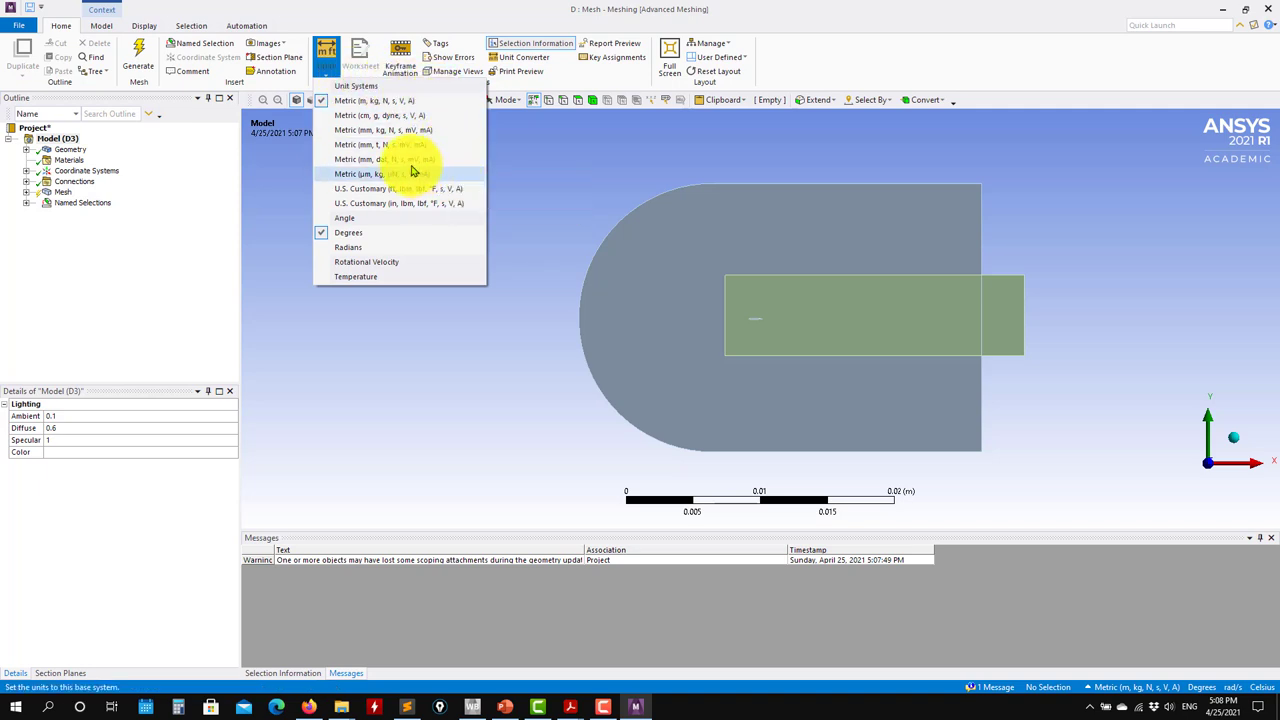
click(378, 130)
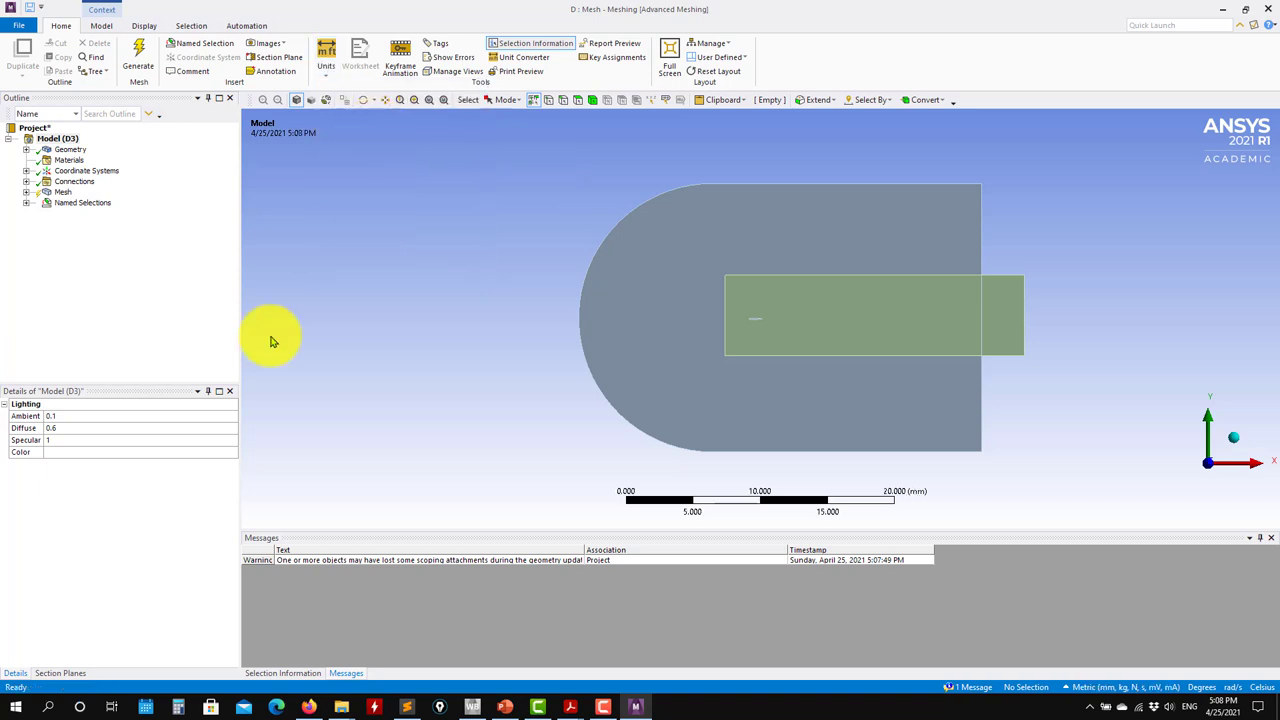
click(326, 56)
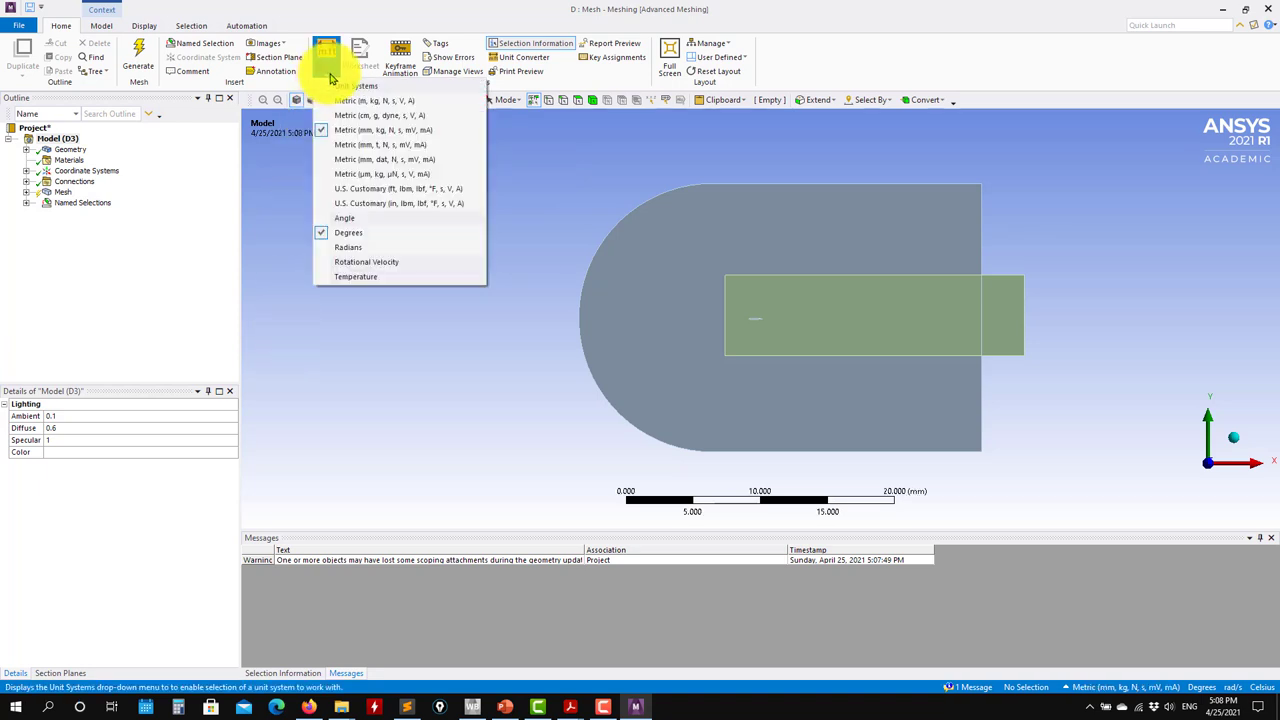
click(348, 131)
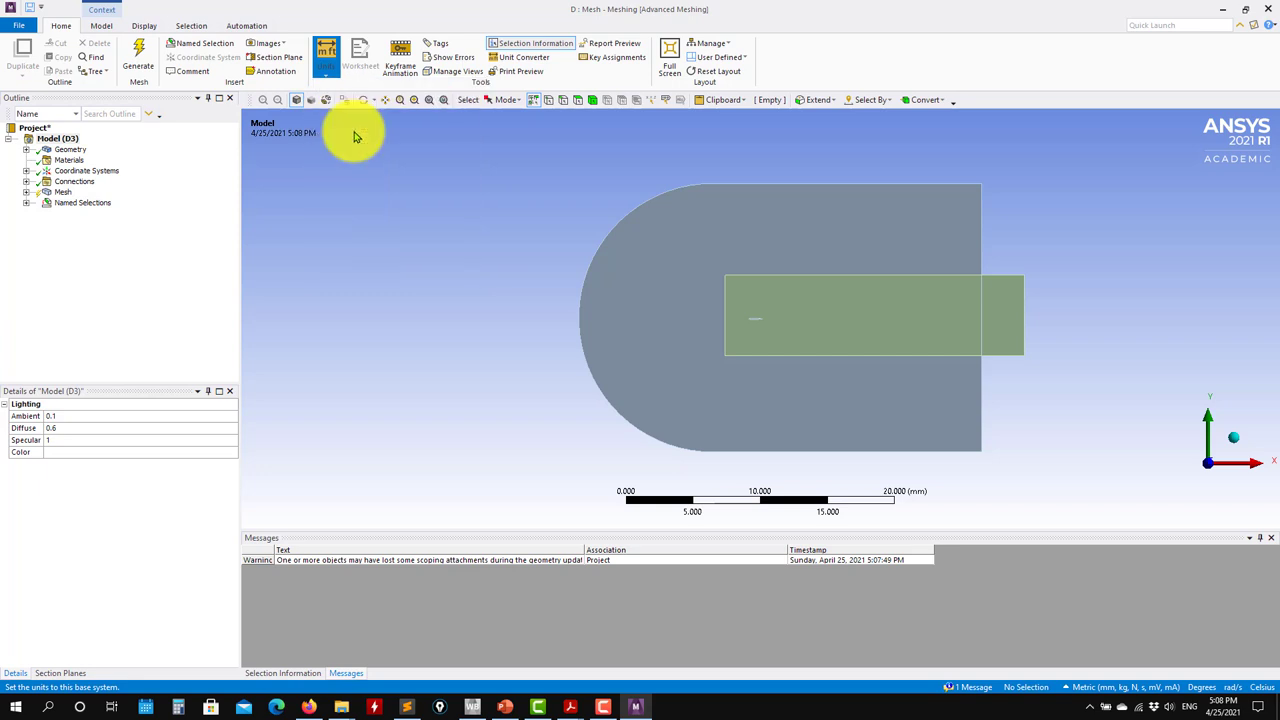
Re-scope the All Triangles Method to the Geom-2\domain body.
click(26, 149)
click(100, 161)
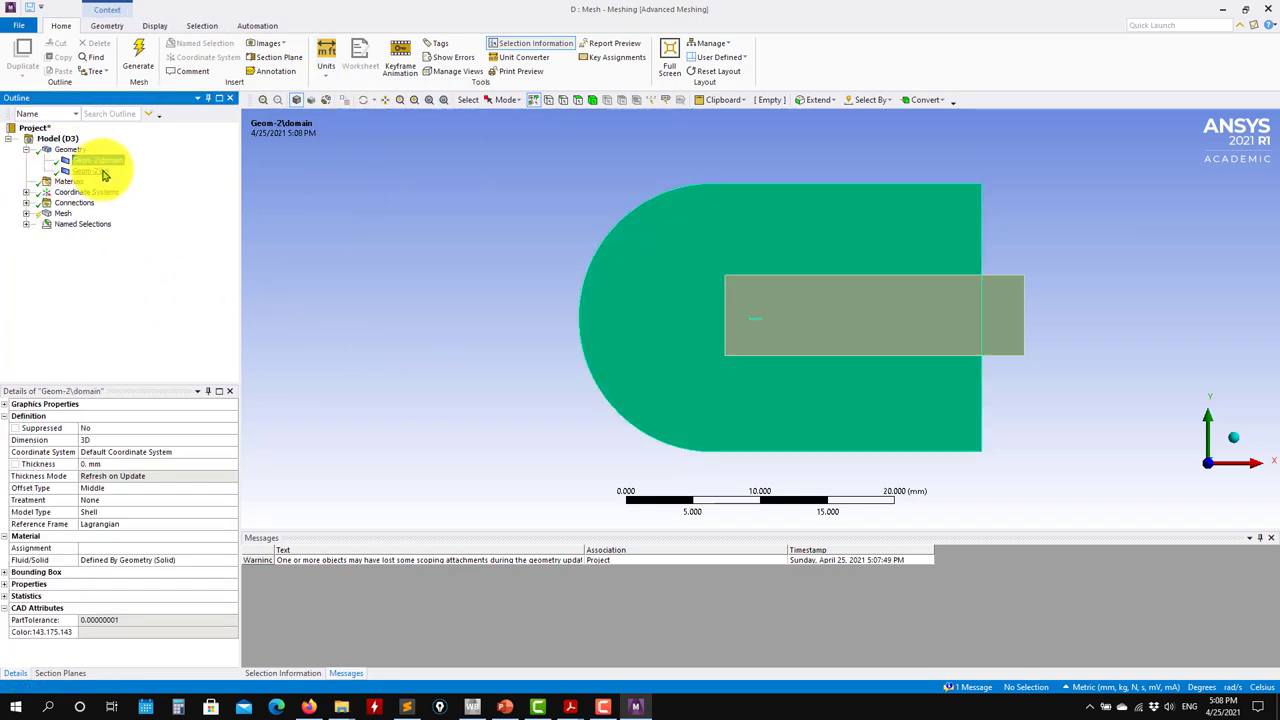
click(92, 171)
click(26, 213)
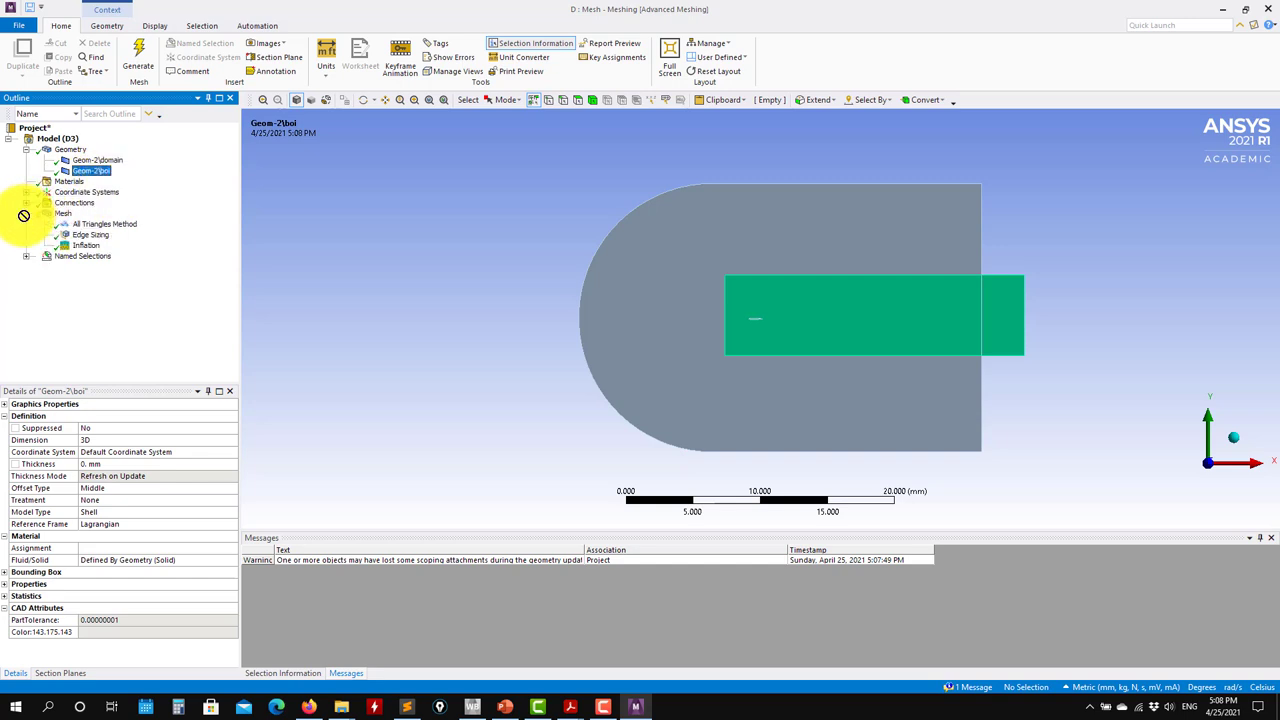
click(97, 224)
click(112, 428)
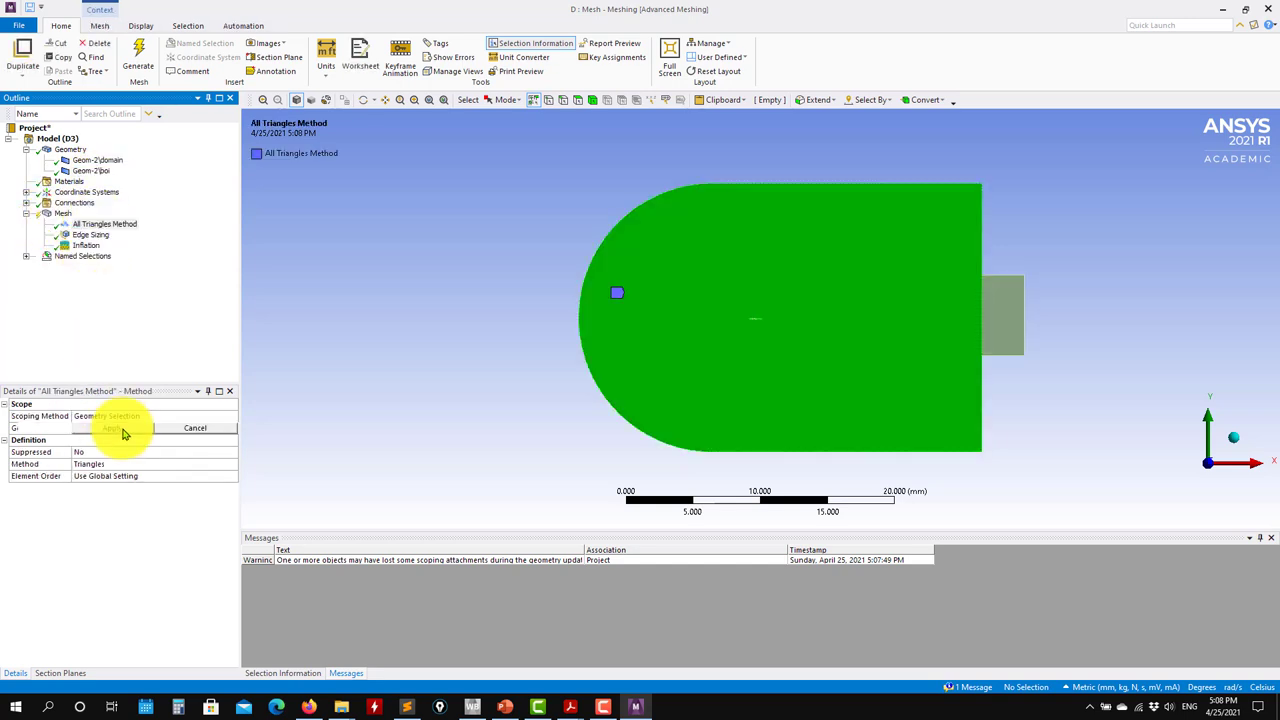
click(118, 430)
Set the Edge Sizing element size to 0.01 mm and review the Inflation settings.
click(100, 235)
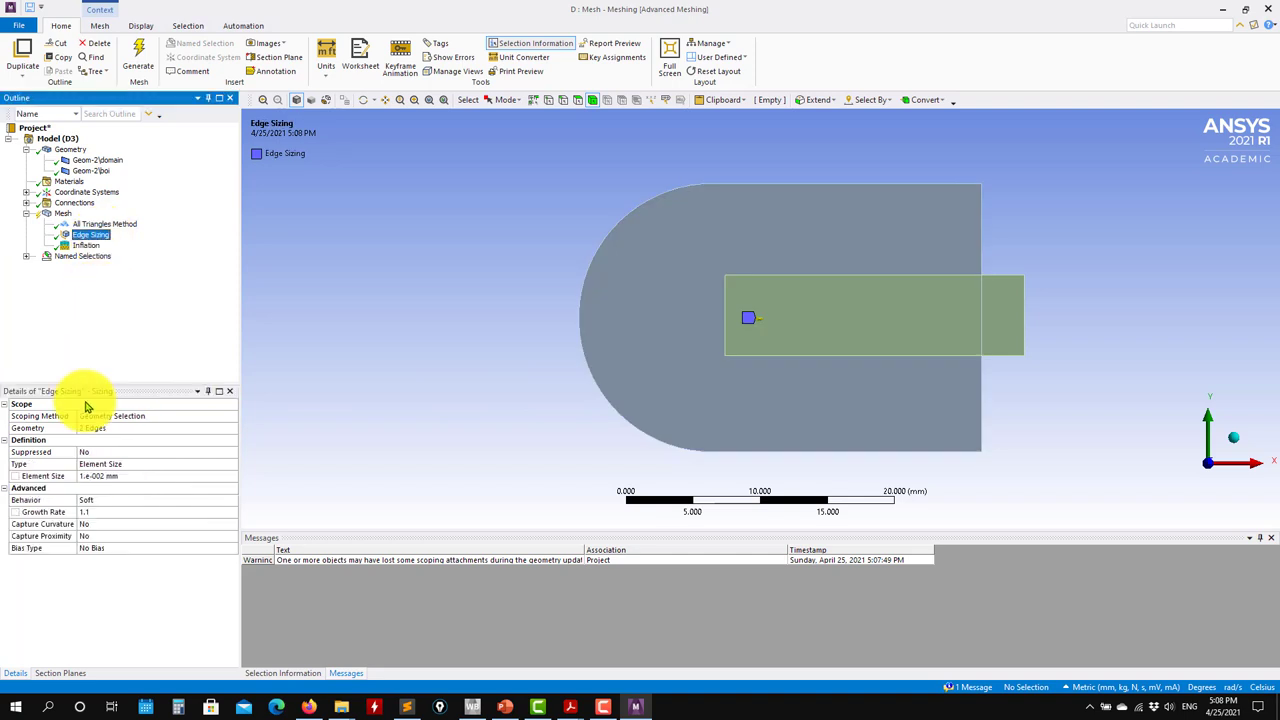
scroll(745, 330, up, 10)
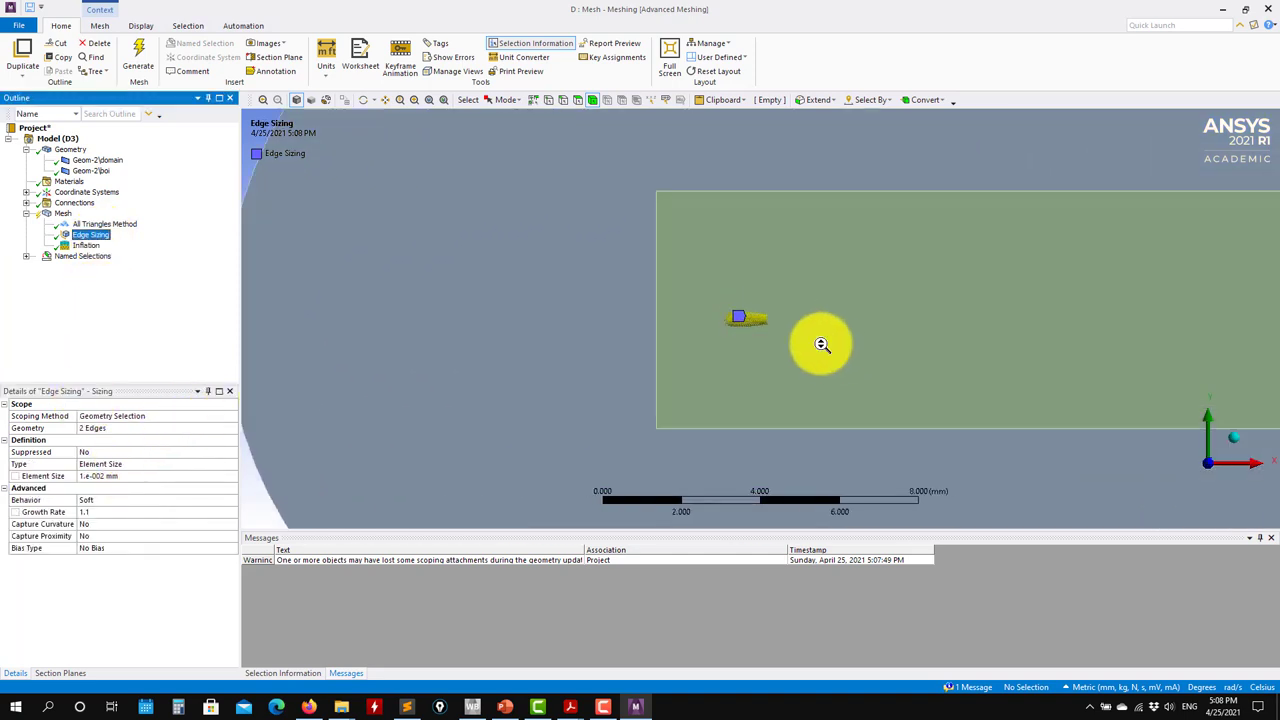
click(126, 476)
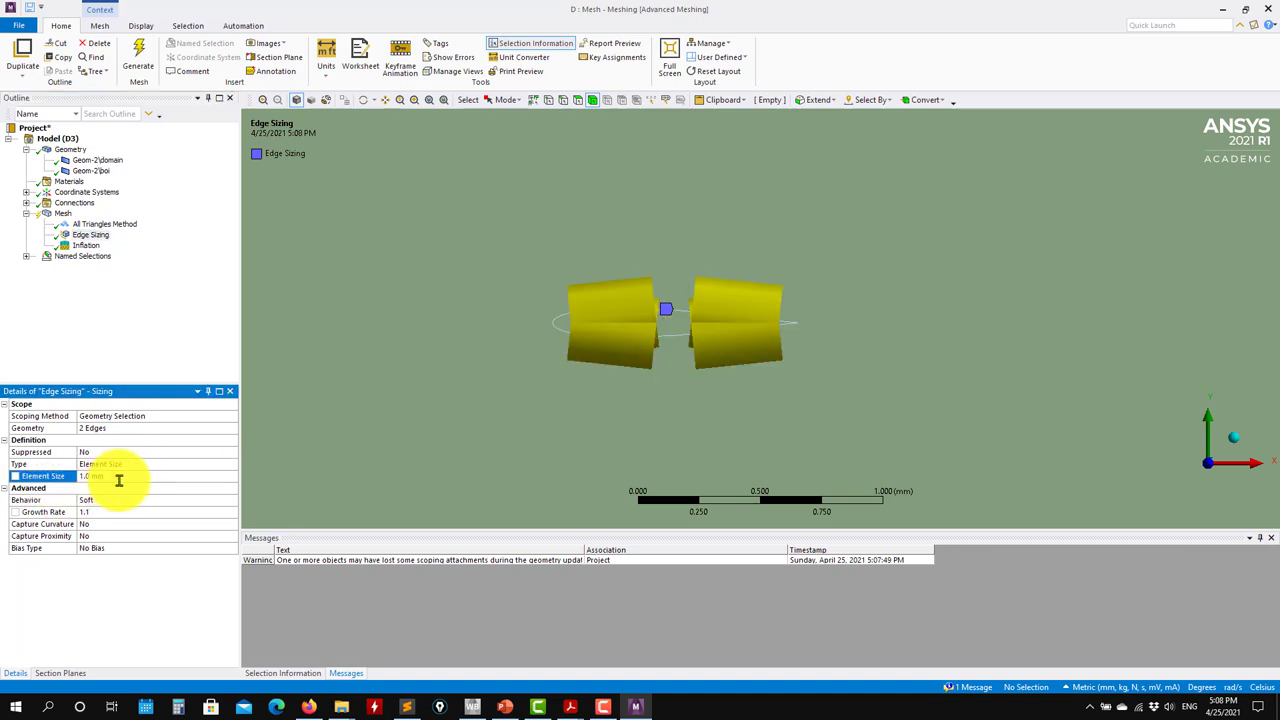
text(0.01)
key(Return)
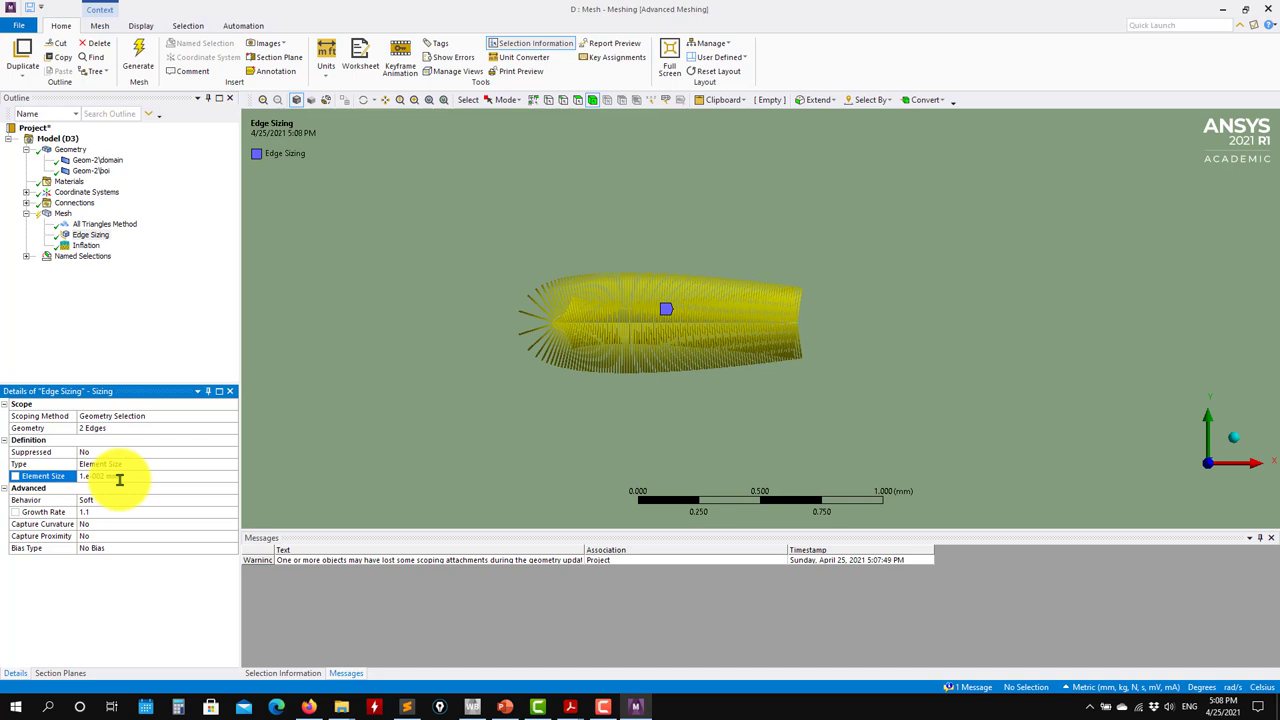
click(88, 246)
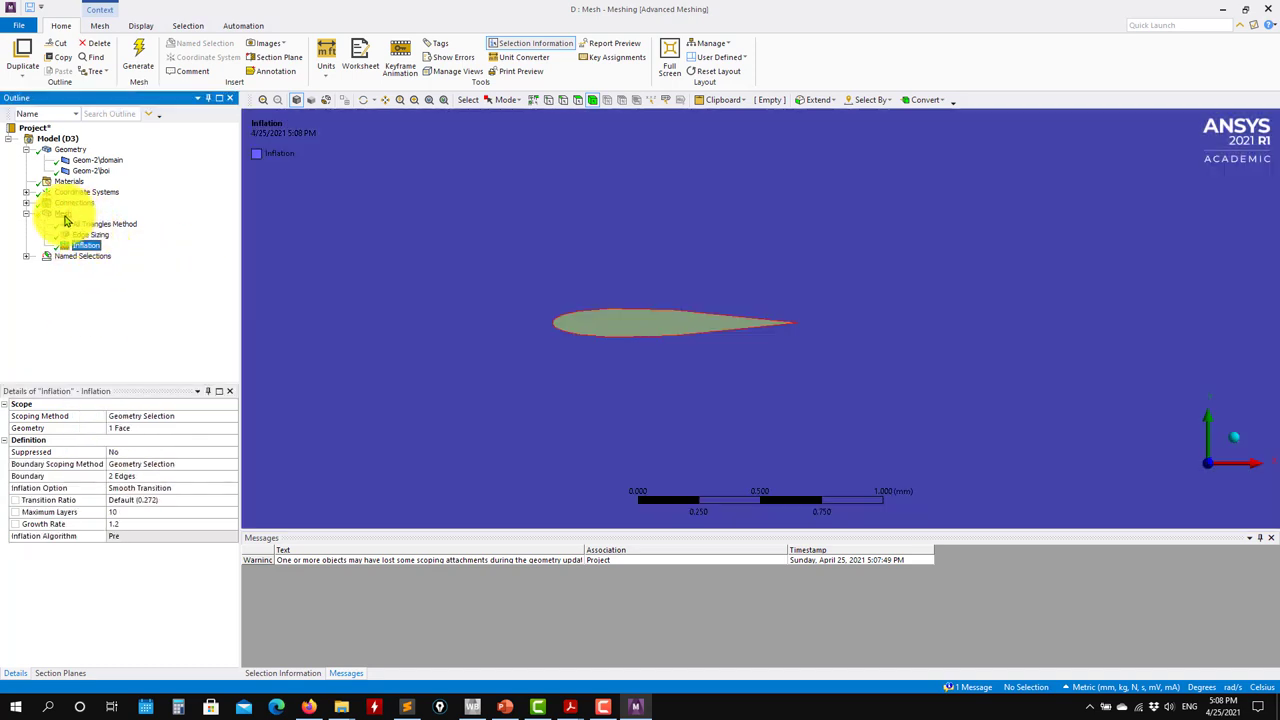
click(60, 214)
Insert a Sizing control under Mesh and apply it to the large domain body.
right_click(63, 214)
mouse_move(150, 223)
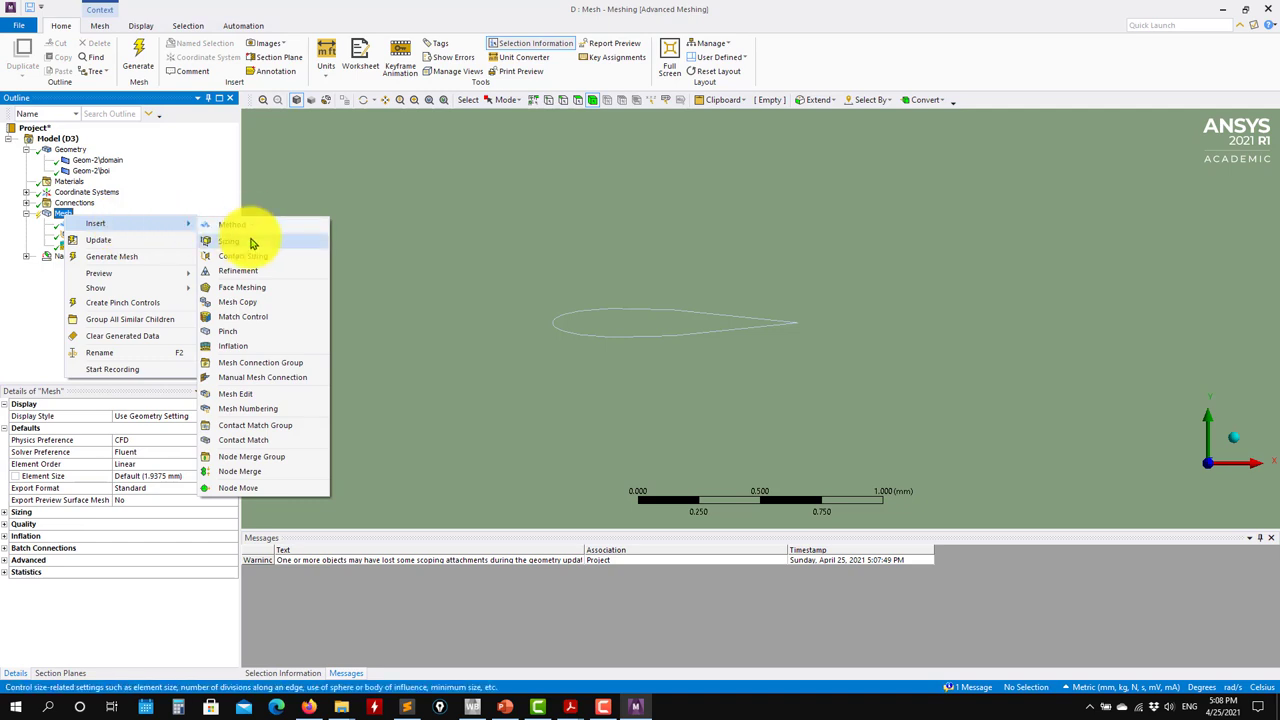
click(240, 241)
scroll(509, 443, down, 3)
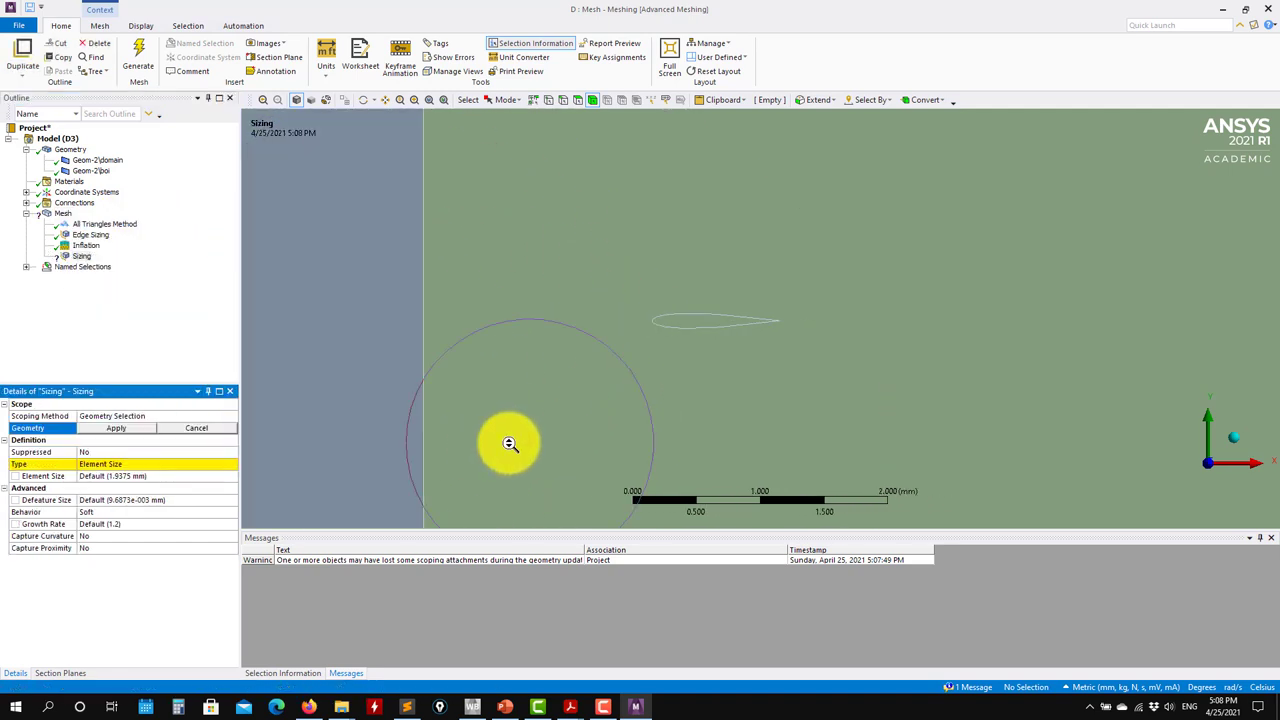
scroll(509, 443, down, 5)
click(563, 195)
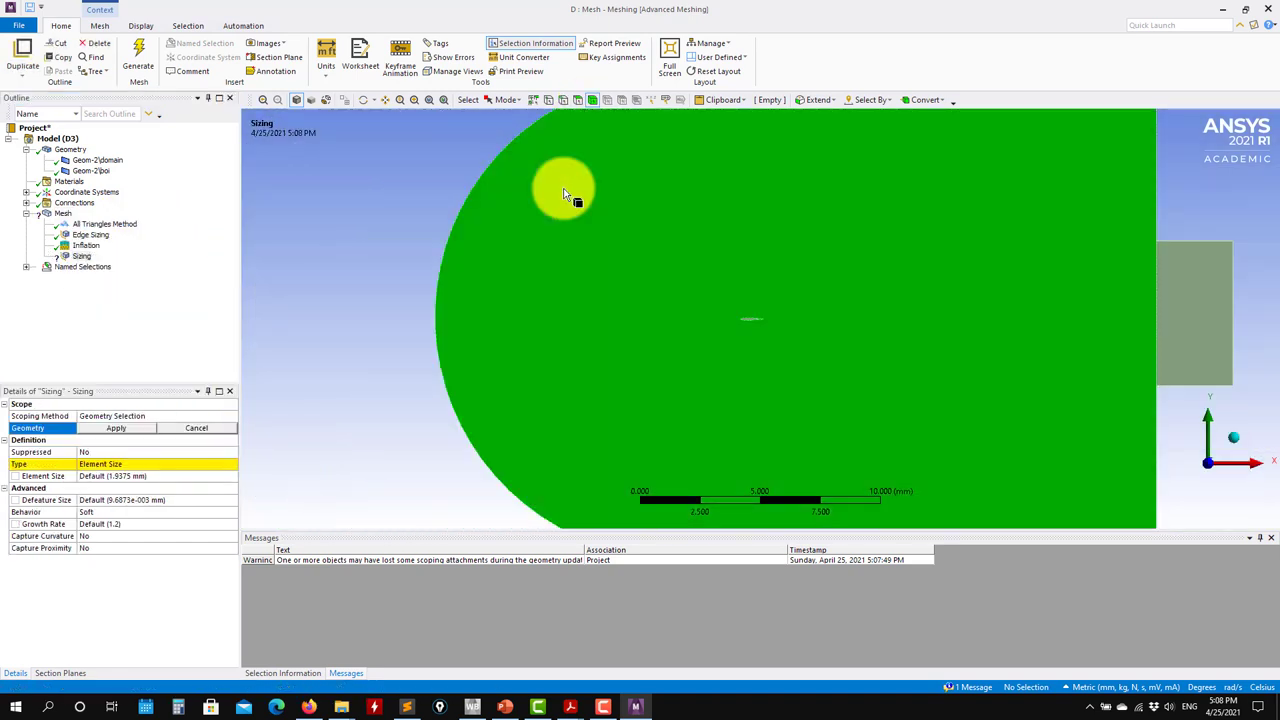
click(116, 428)
Change the sizing type to Body of Influence, using the right wake rectangle as the influence body.
click(177, 468)
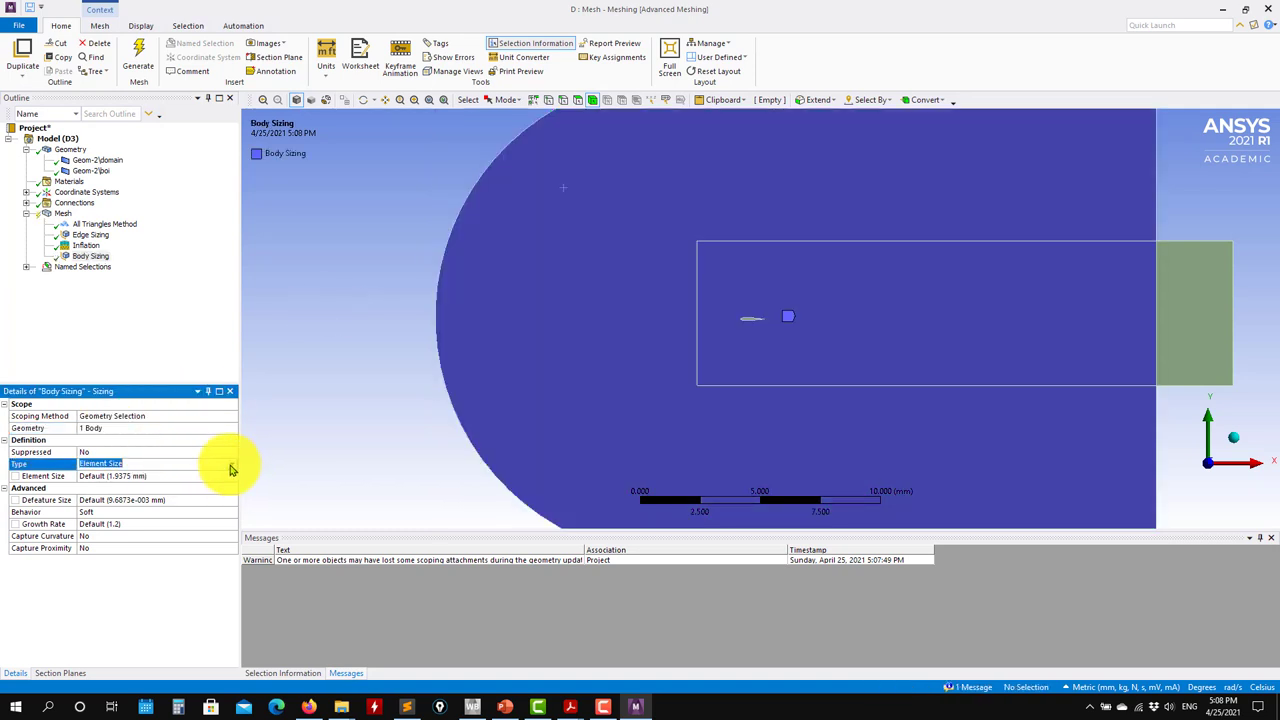
click(230, 469)
click(120, 488)
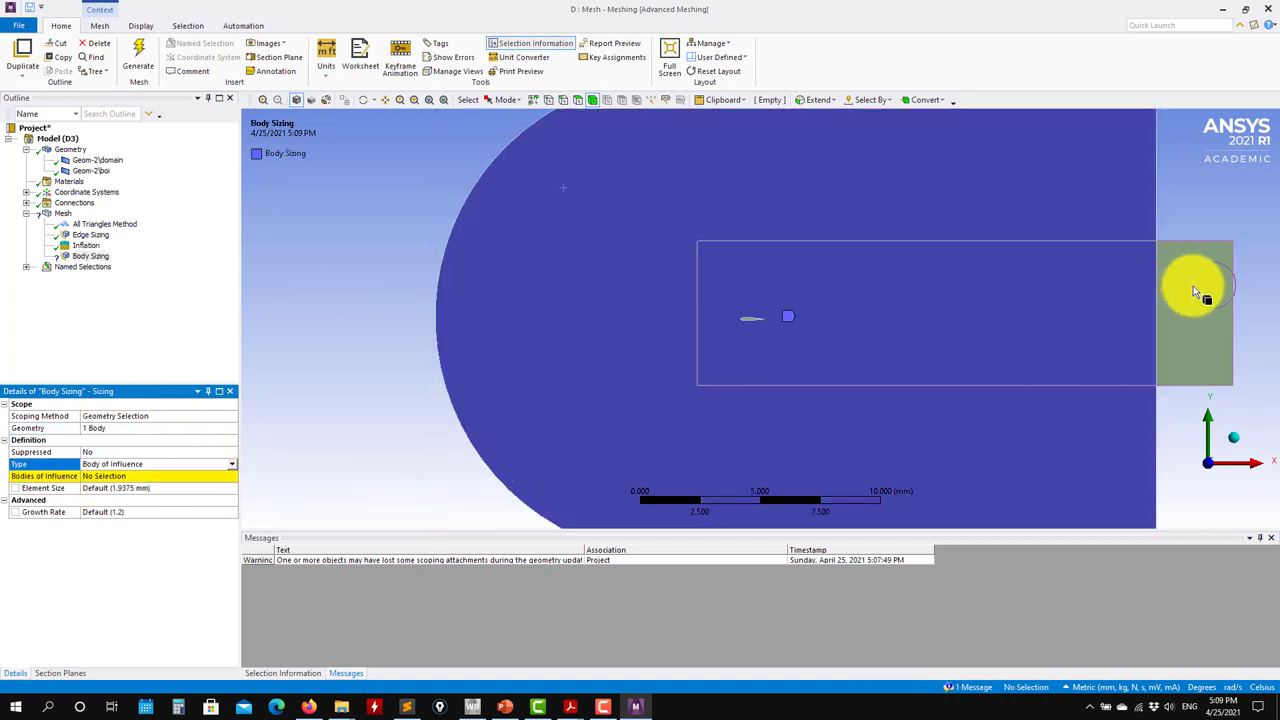
click(1197, 292)
click(114, 477)
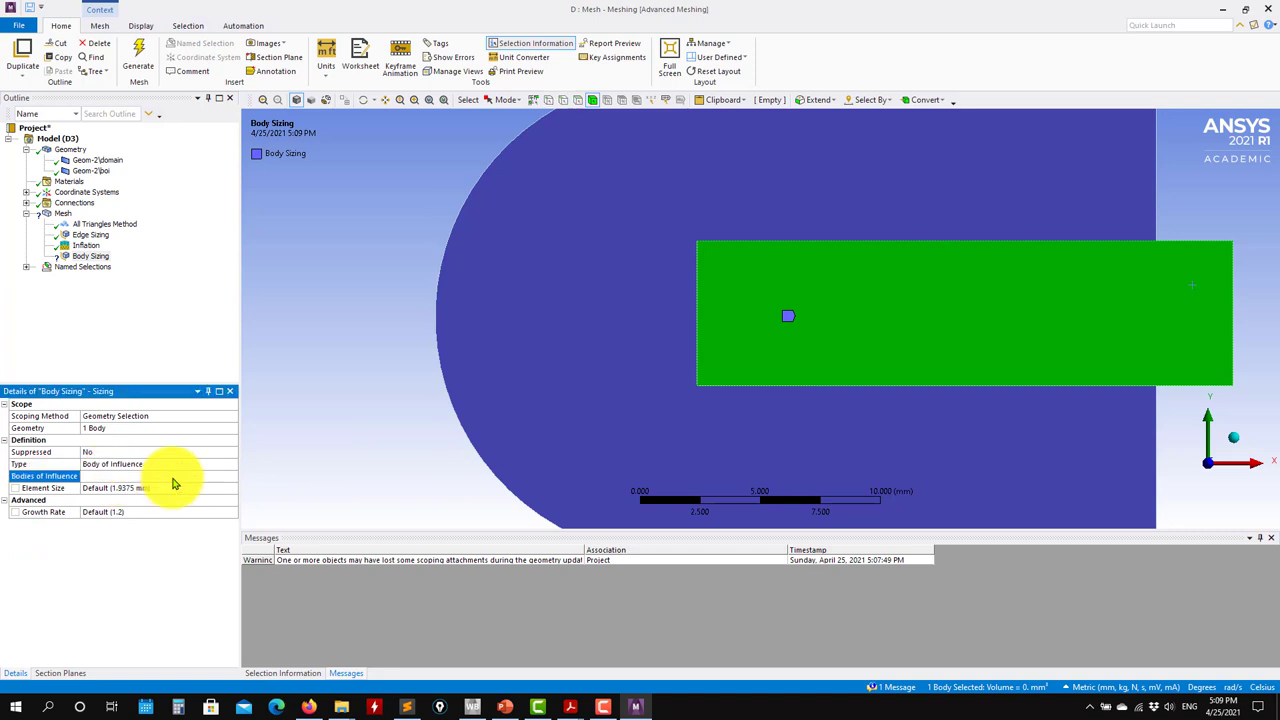
click(172, 479)
ctrl+middle_drag(894, 337, 652, 422)
Set the body-of-influence element size to 0.25 mm and generate the mesh.
click(160, 488)
text(1)
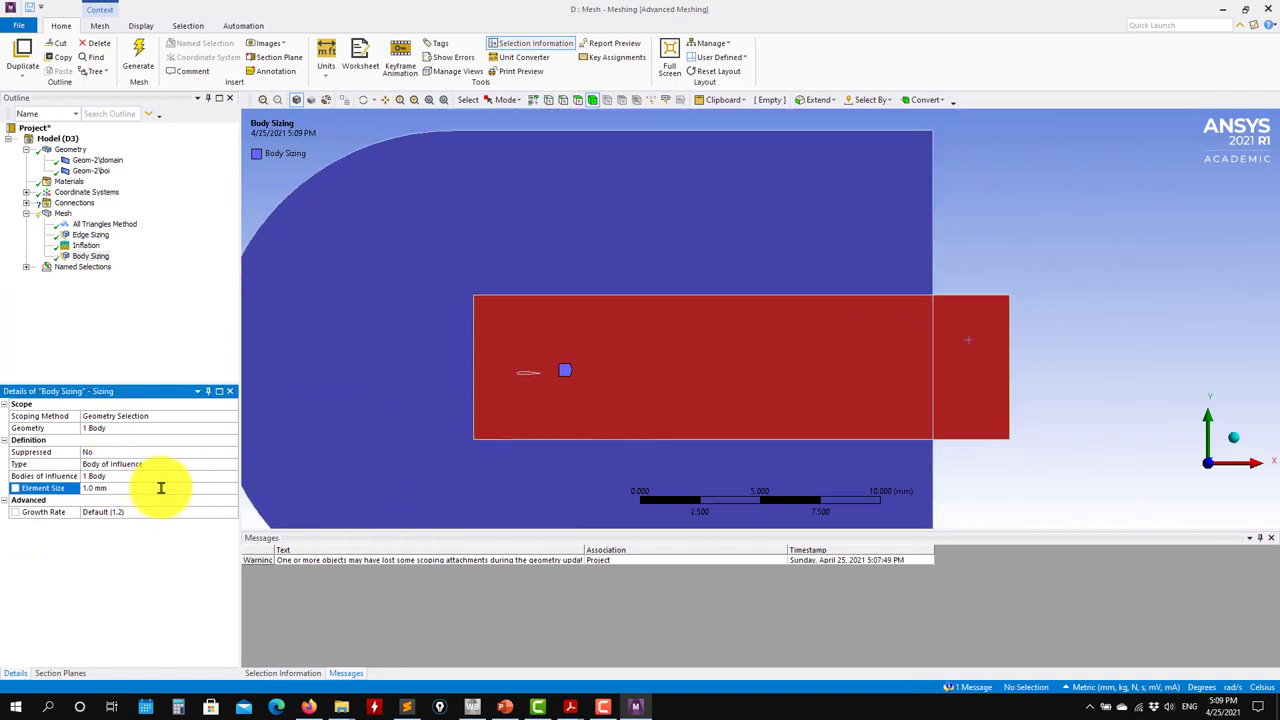
scroll(714, 375, up, 2)
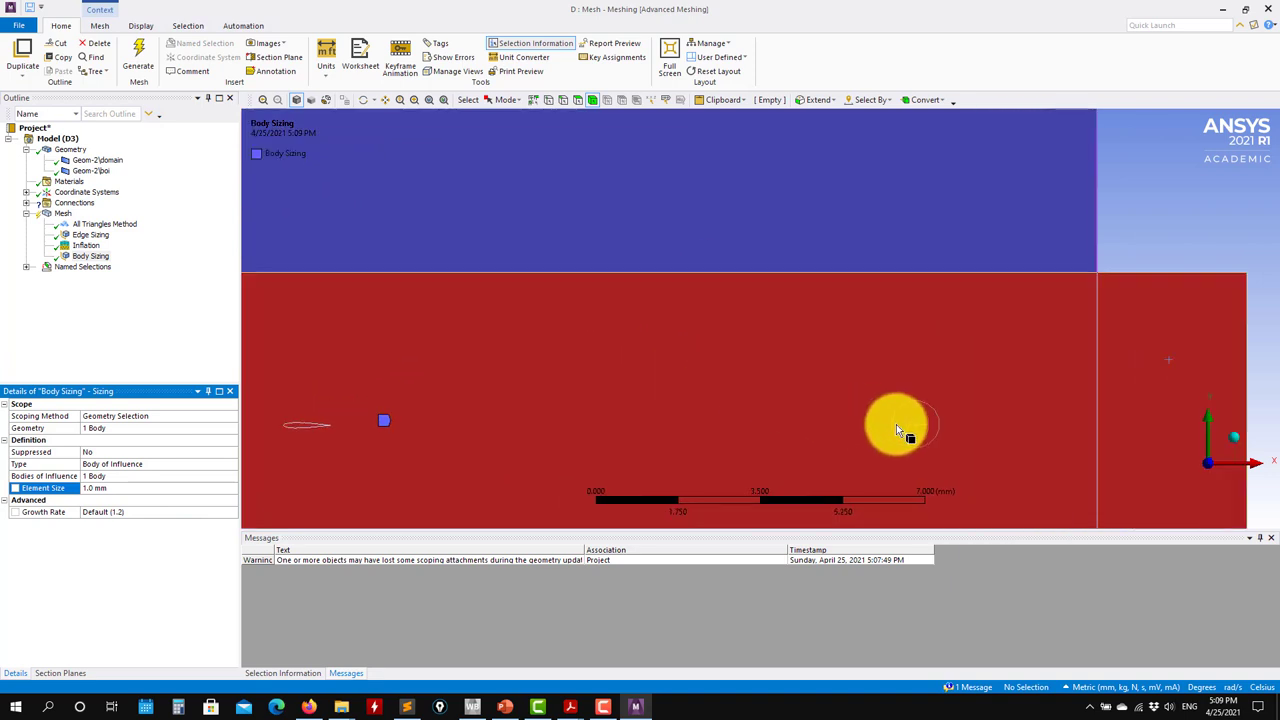
ctrl+middle_drag(897, 420, 600, 386)
scroll(757, 377, up, 2)
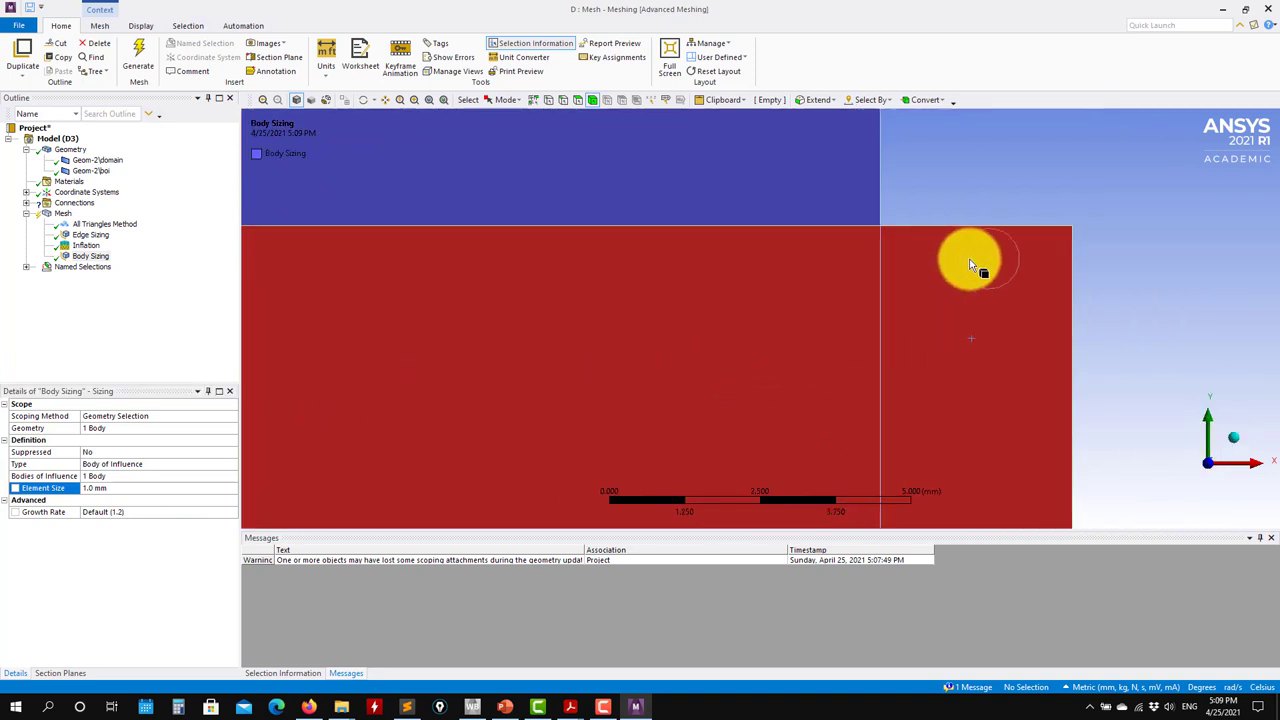
click(166, 487)
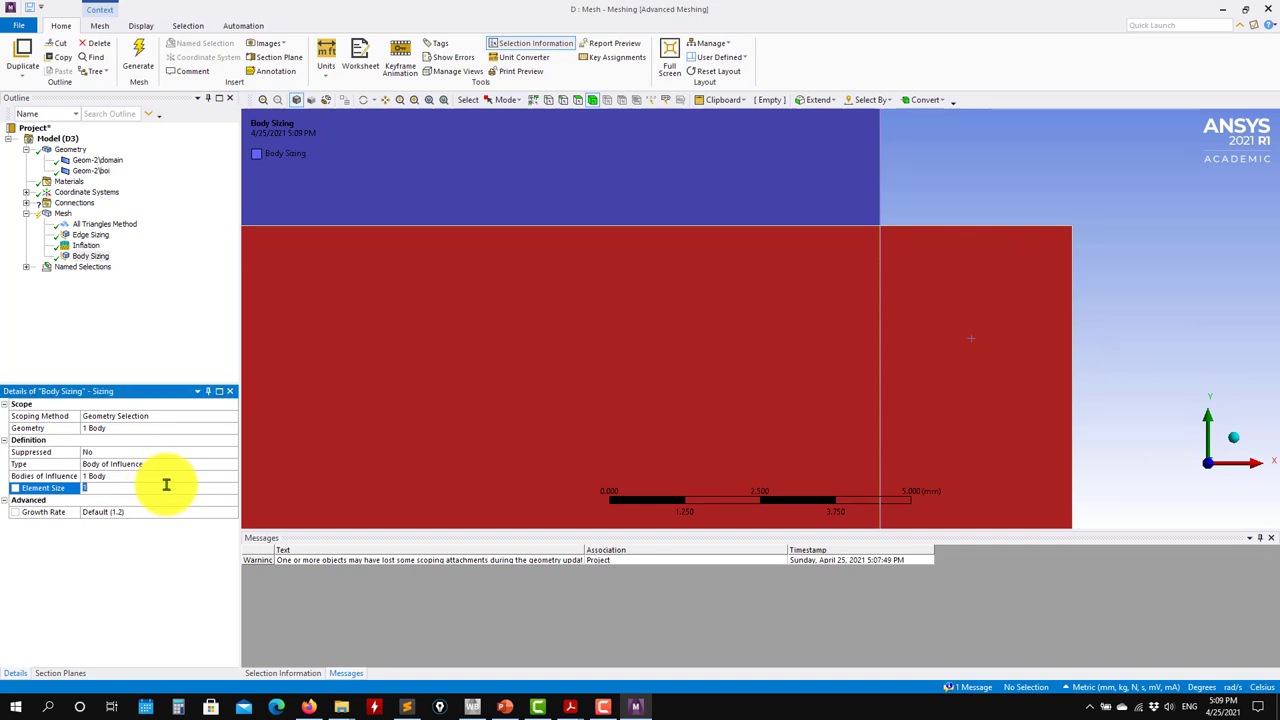
key(Return)
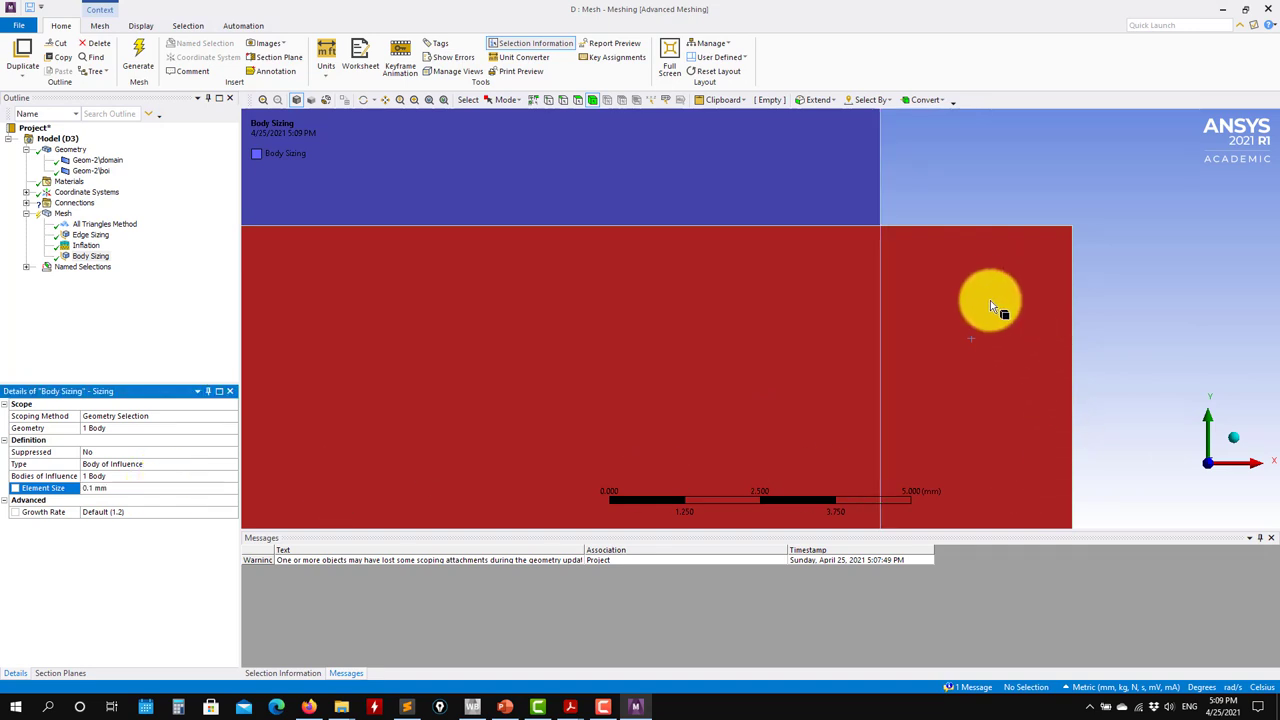
scroll(980, 275, up, 2)
scroll(875, 203, down, 5)
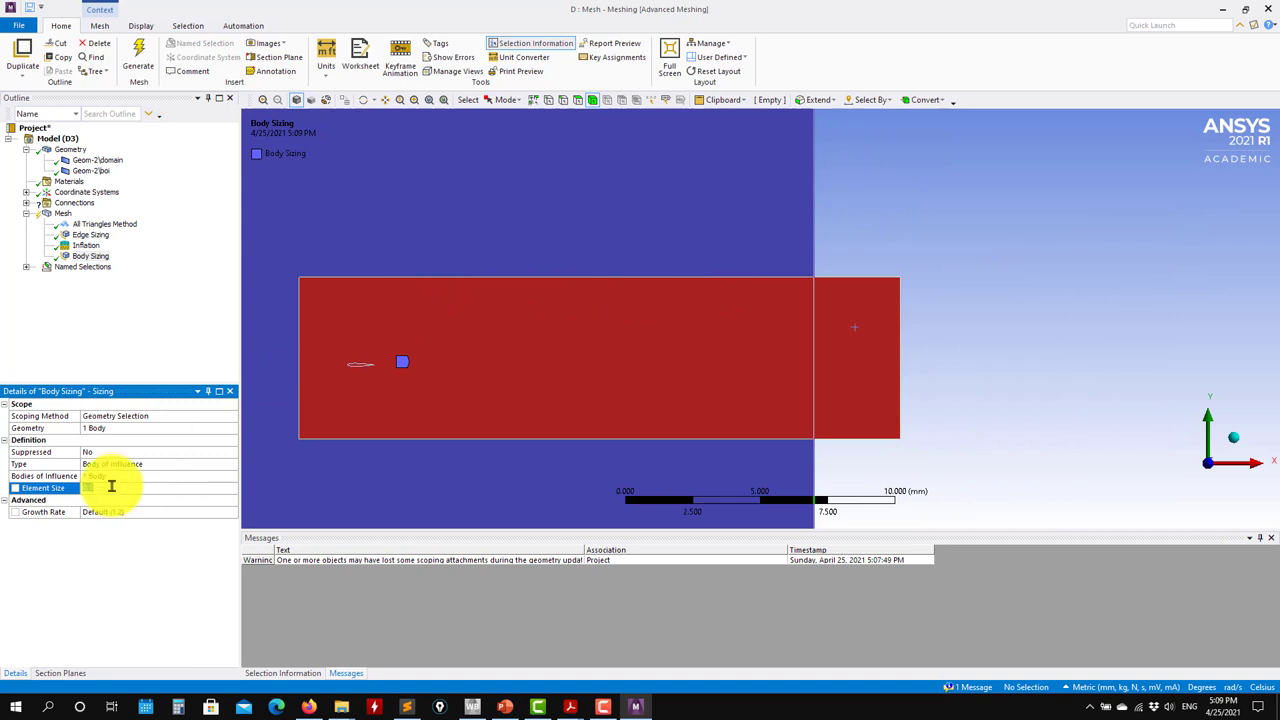
text(0.5)
key(Return)
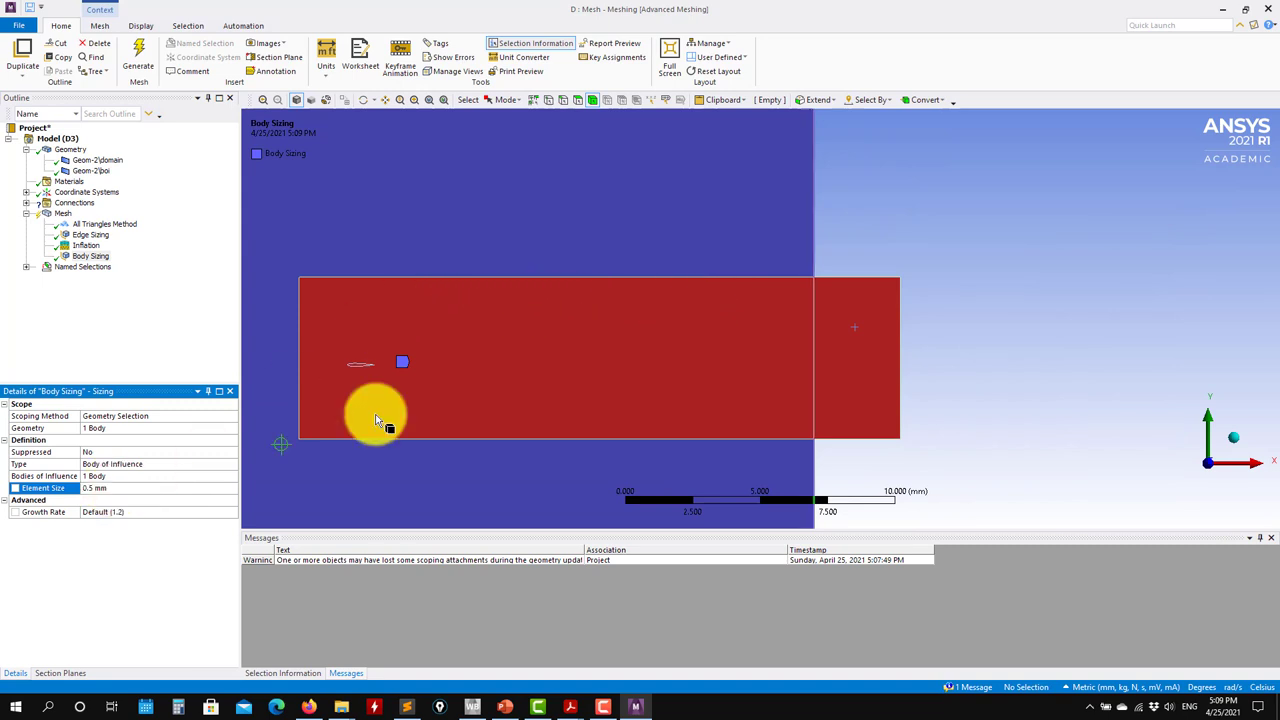
click(122, 487)
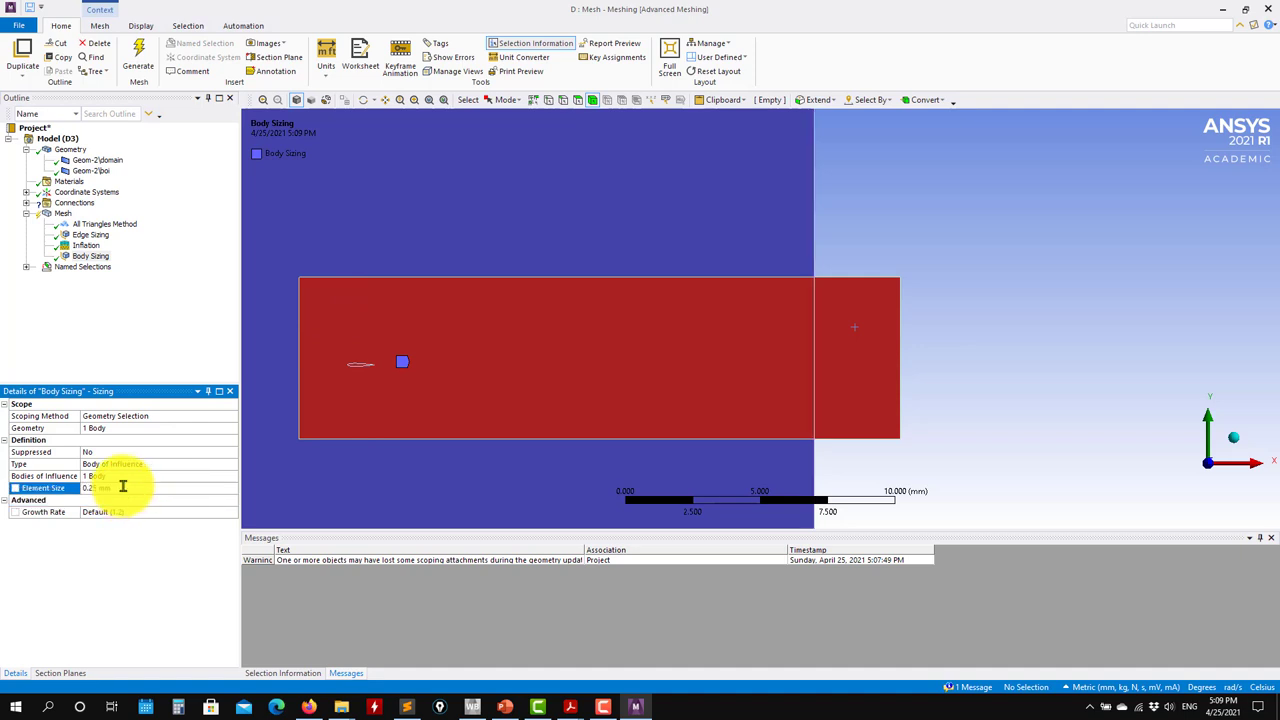
click(138, 57)
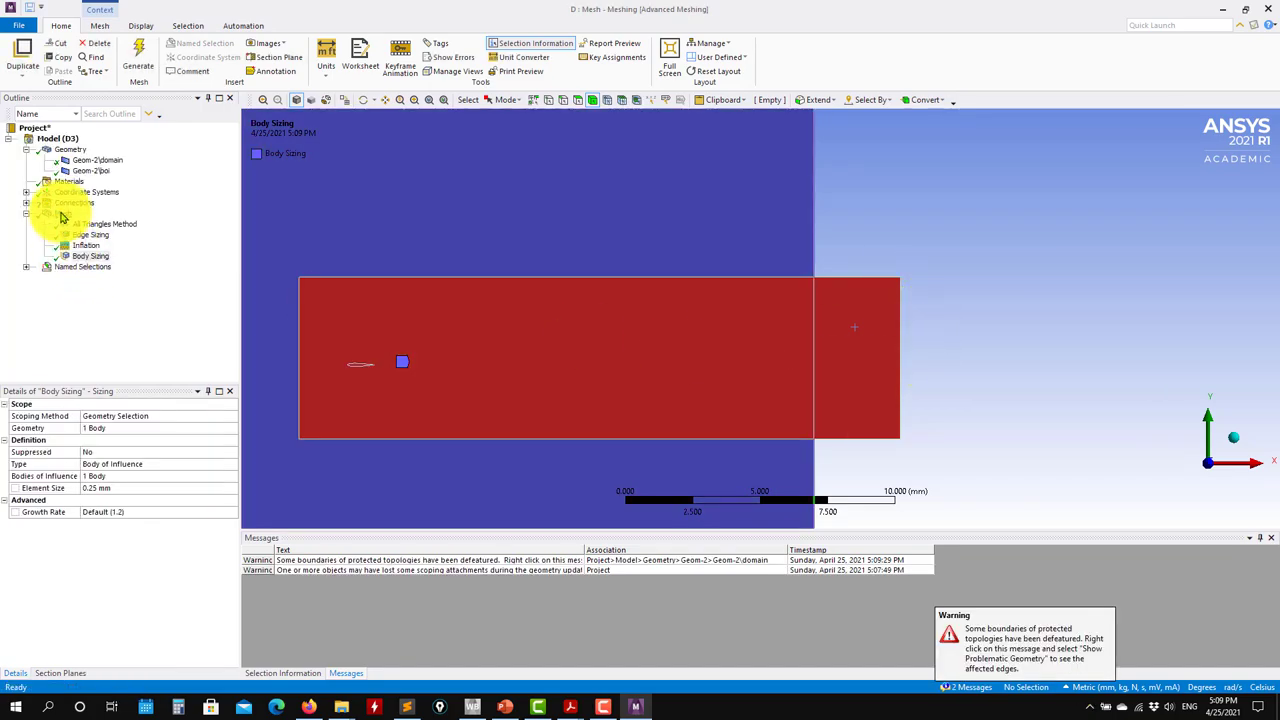
click(62, 214)
Expand Connections and delete the Contacts group, confirming the deletion.
scroll(748, 395, down, 3)
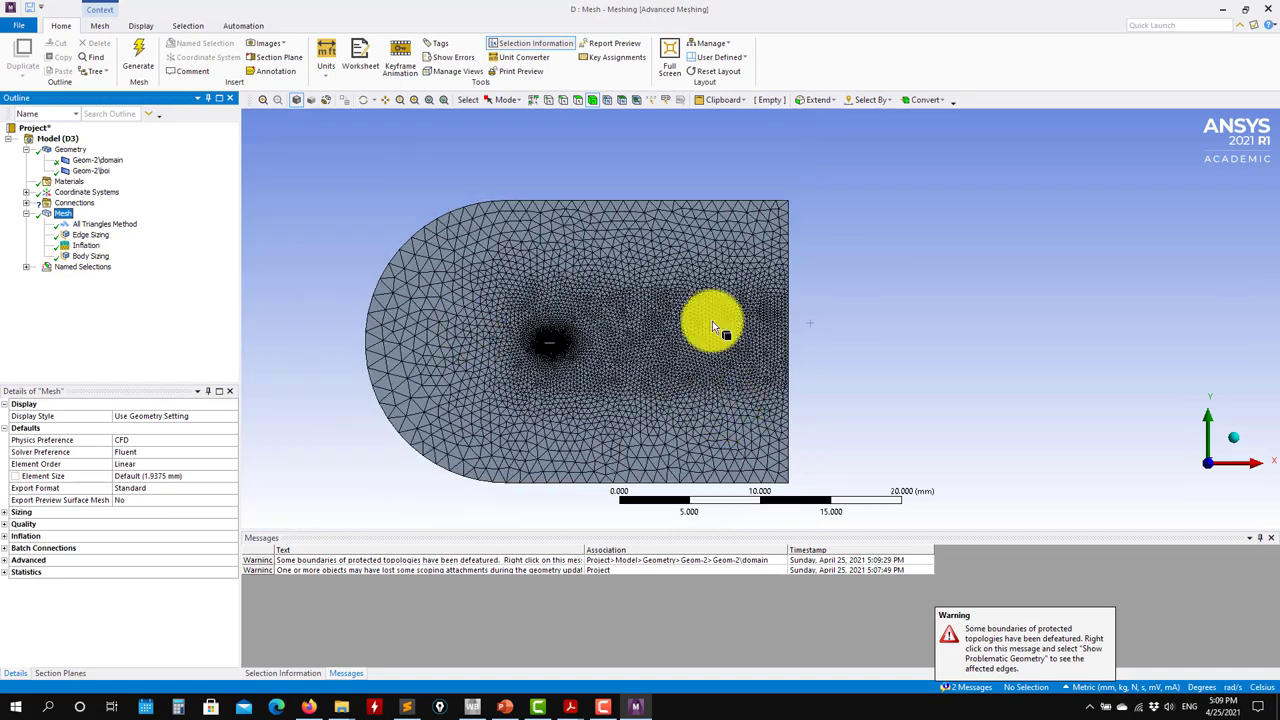
scroll(785, 390, down, 2)
scroll(614, 364, up, 3)
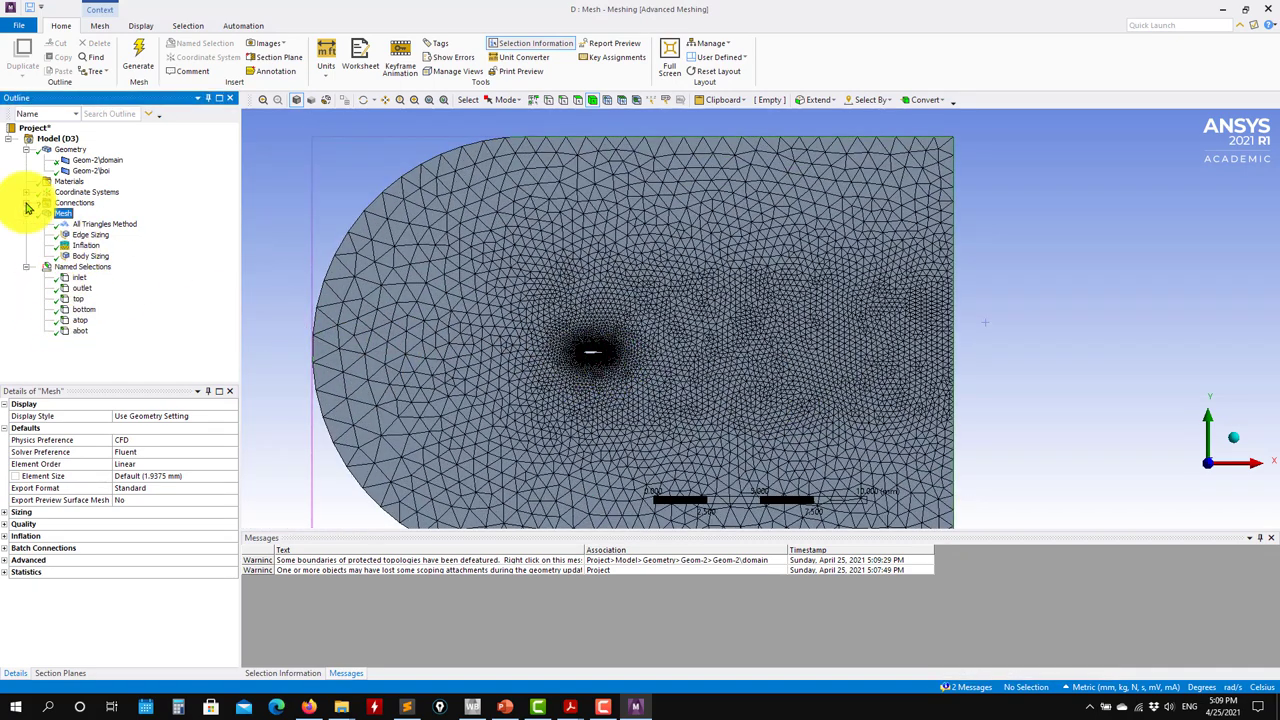
click(26, 203)
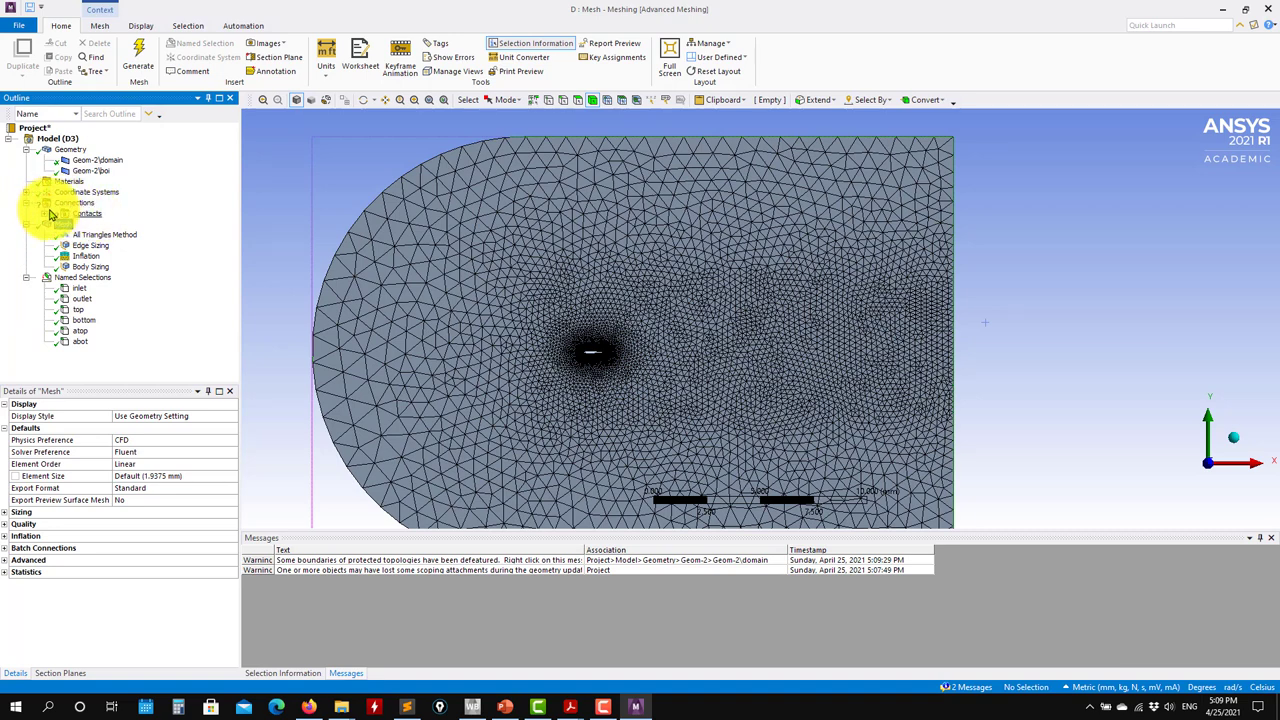
click(80, 213)
right_click(80, 214)
click(80, 215)
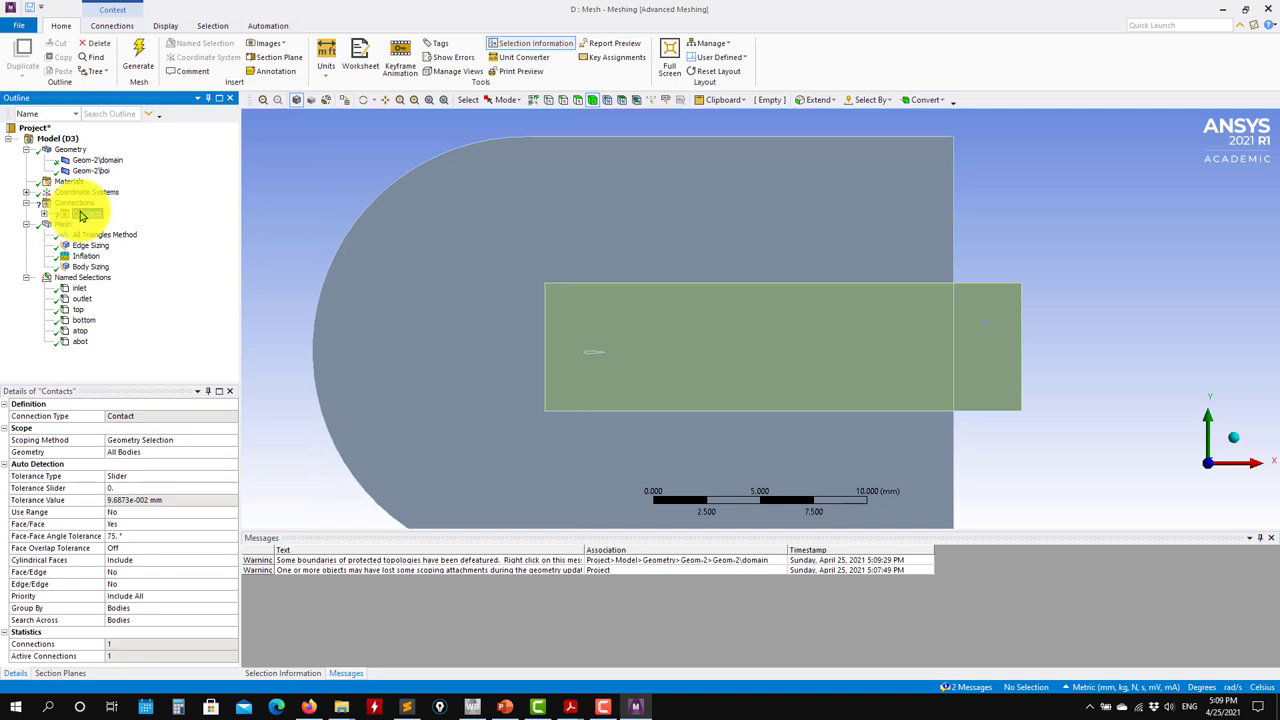
right_click(82, 217)
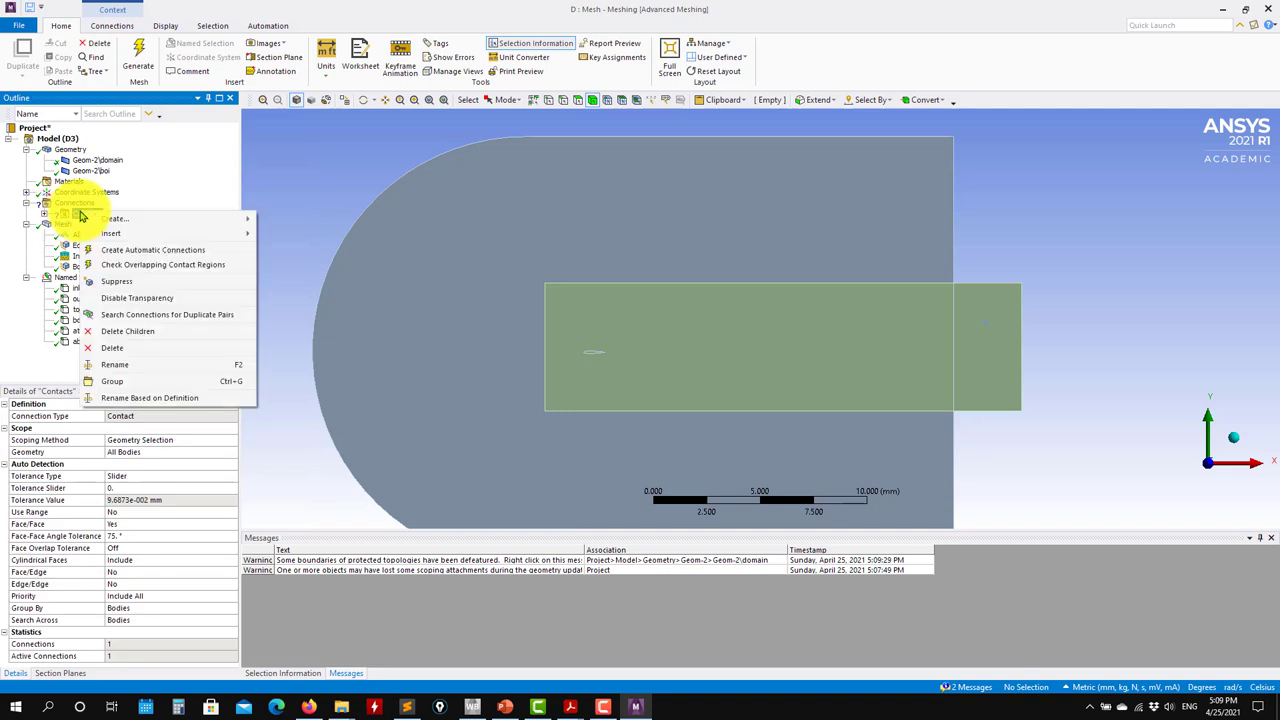
click(117, 347)
click(632, 397)
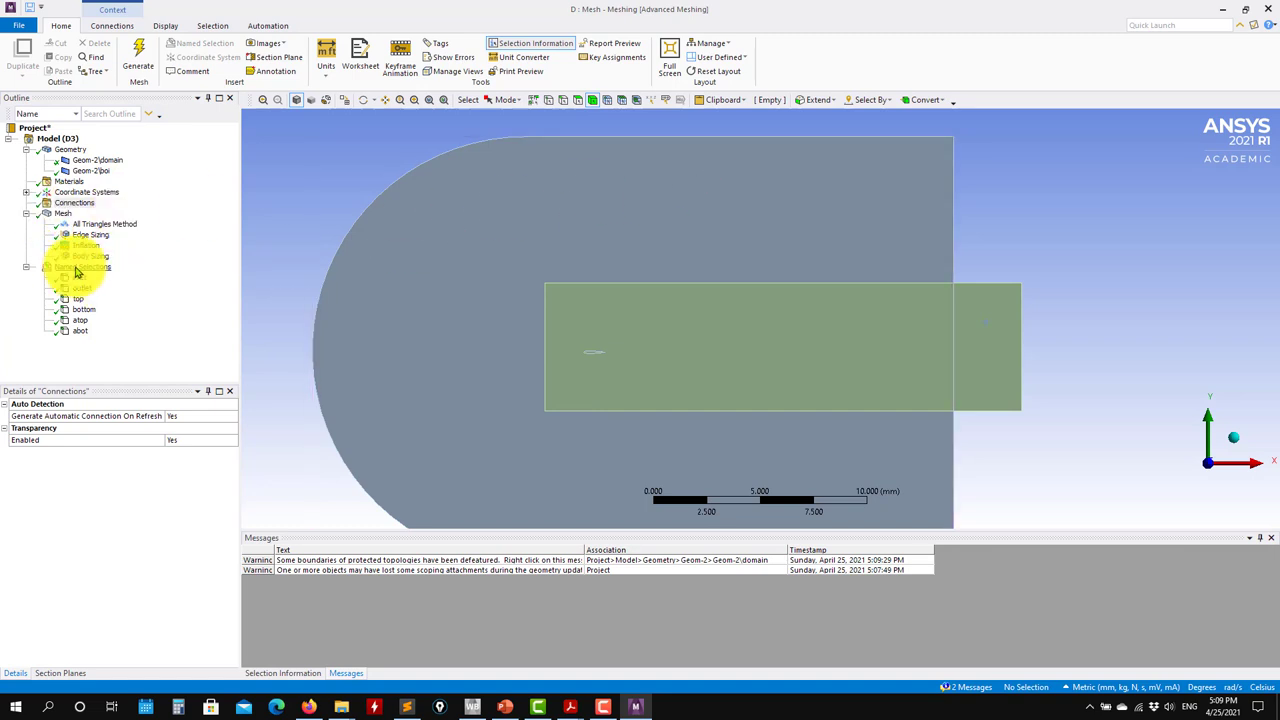
right_click(78, 270)
click(134, 286)
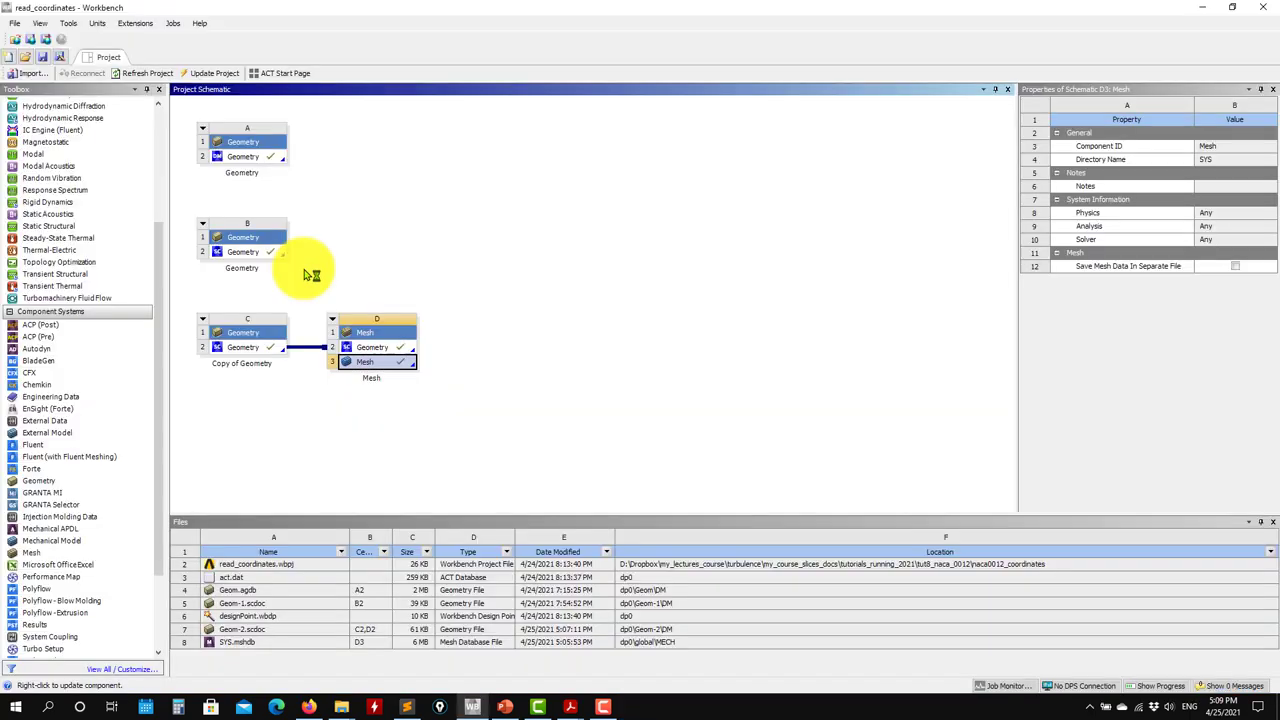
Drop a Fluent analysis system onto the D3 Mesh cell and update the mesh.
scroll(100, 520, down, 3)
click(30, 349)
drag(27, 354, 374, 370)
right_click(374, 370)
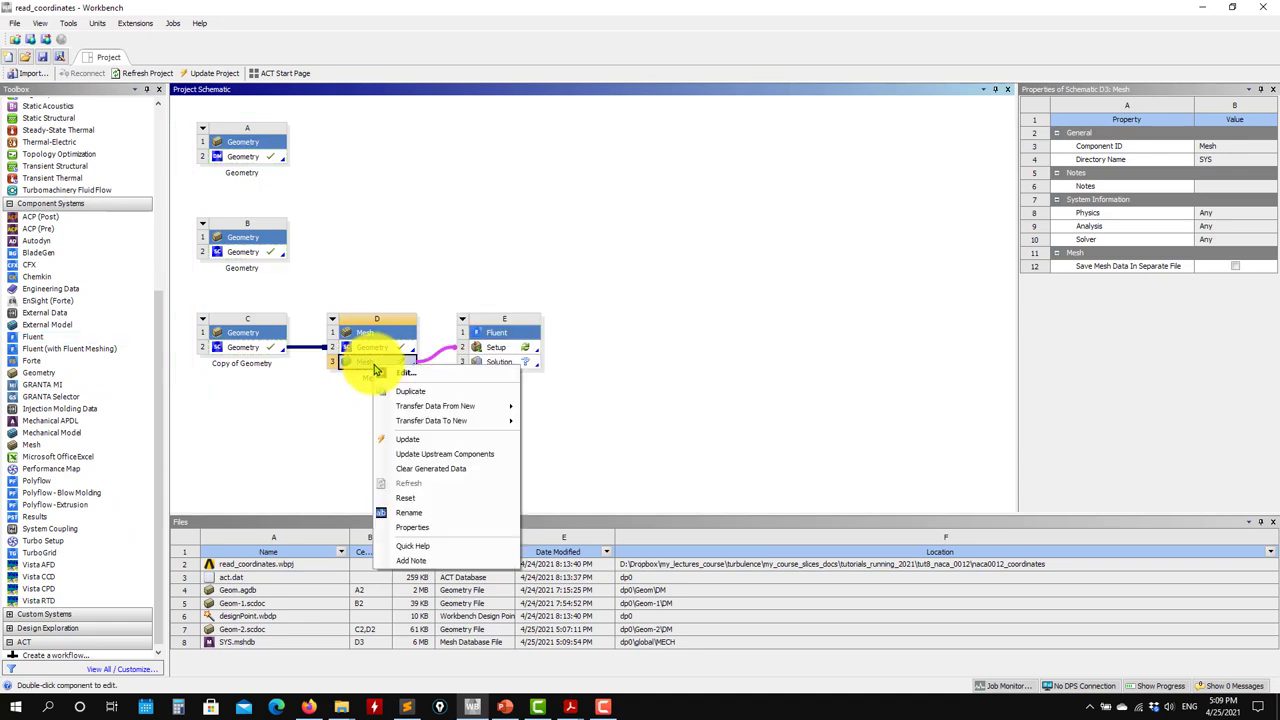
click(420, 437)
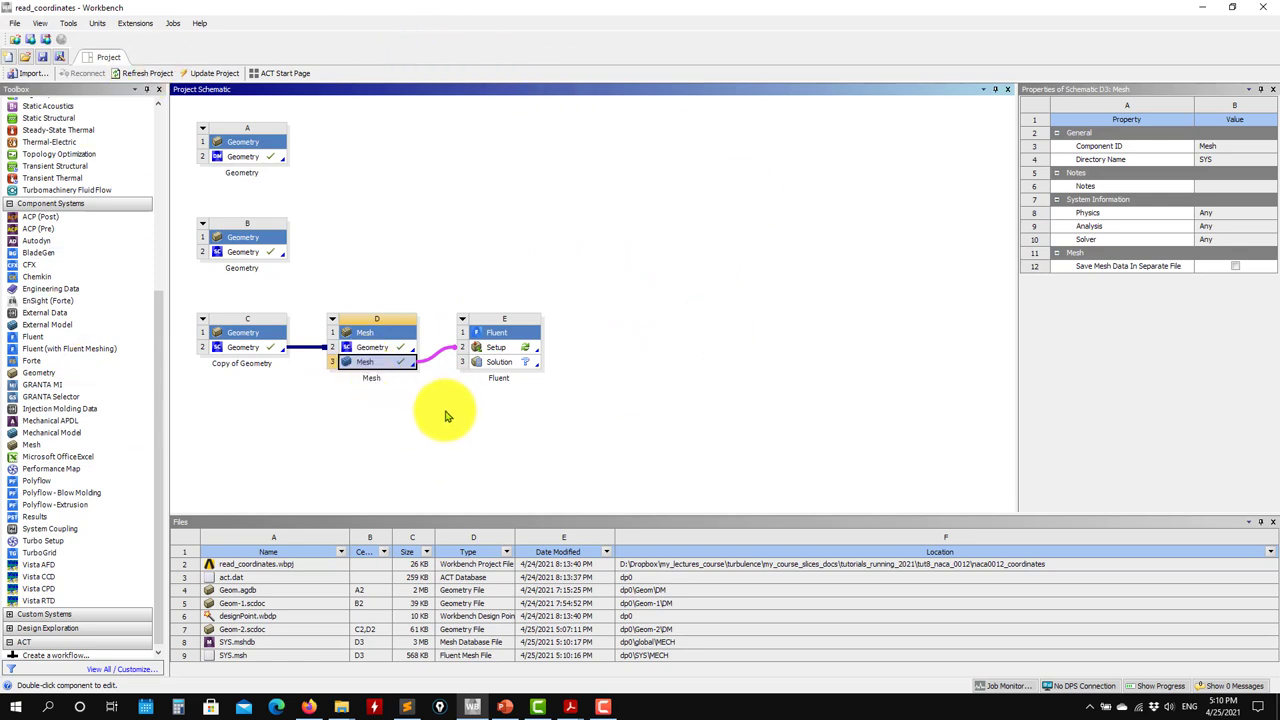
Launch Fluent from Setup cell E2 and minimize Workbench.
double_click(505, 350)
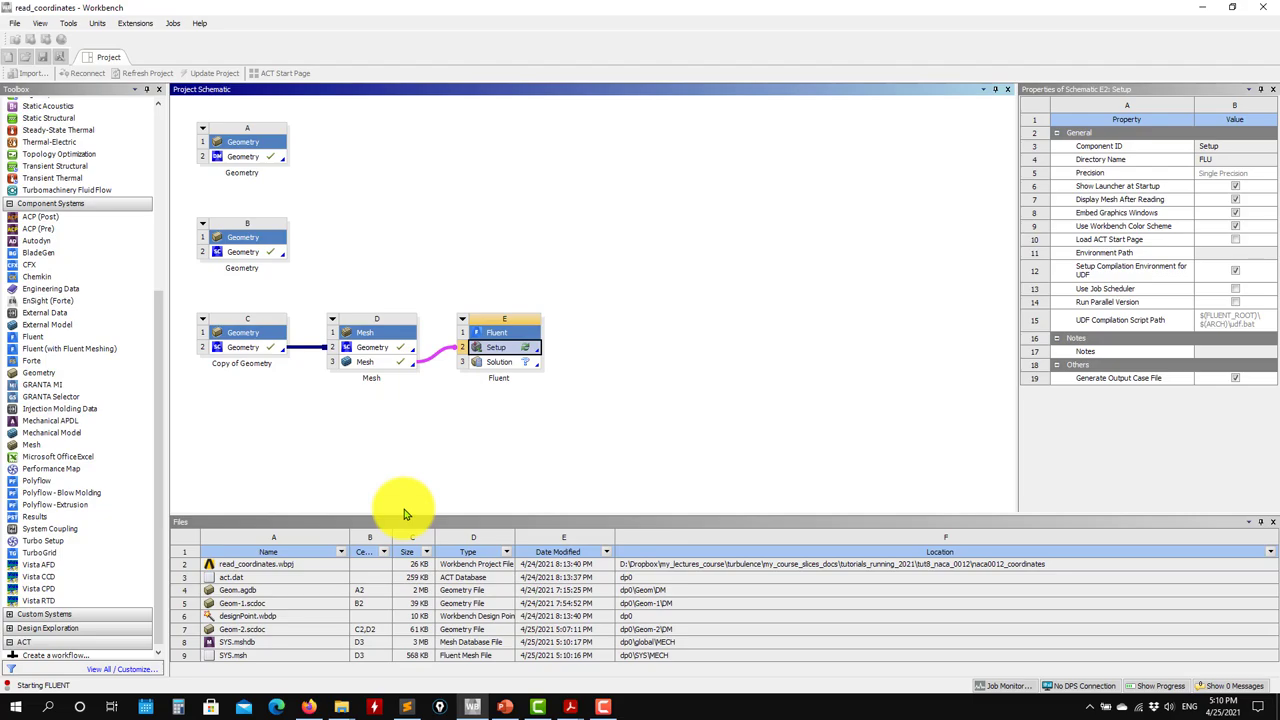
click(1201, 7)
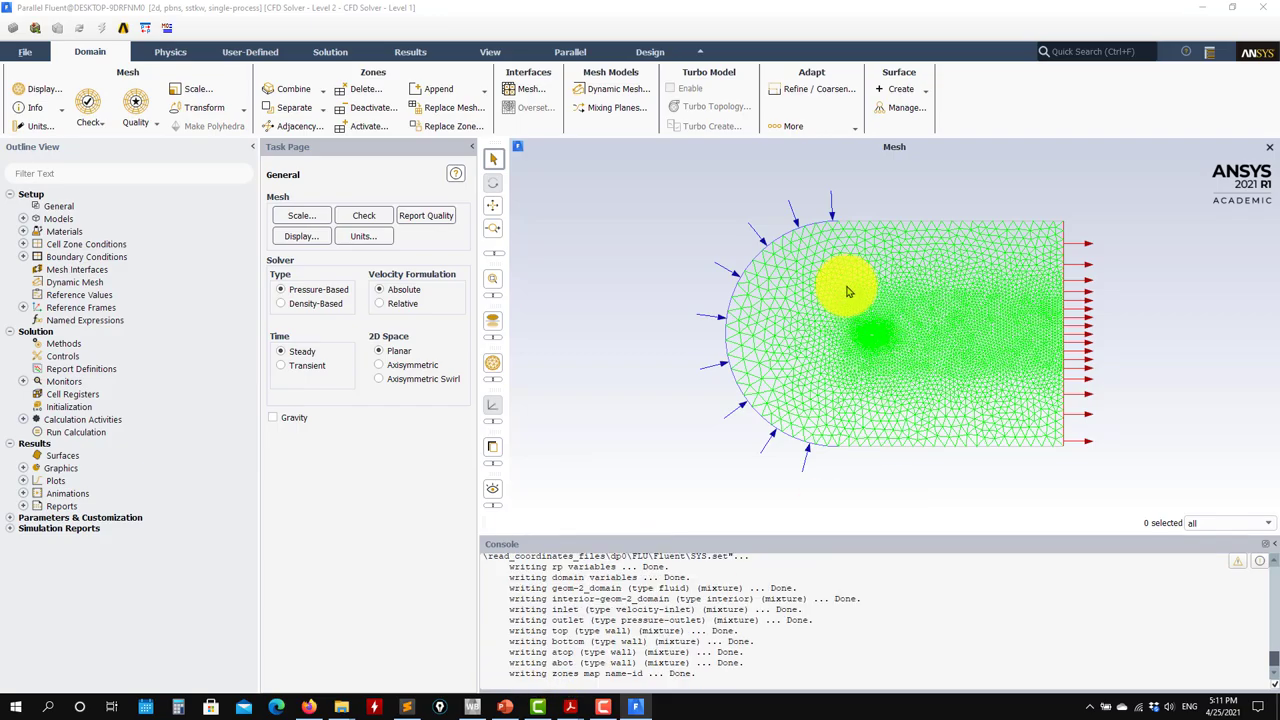
Trial a millimetre unit conversion in the Scale Mesh dialog, then revert the mesh to metres.
scroll(846, 291, up, 10)
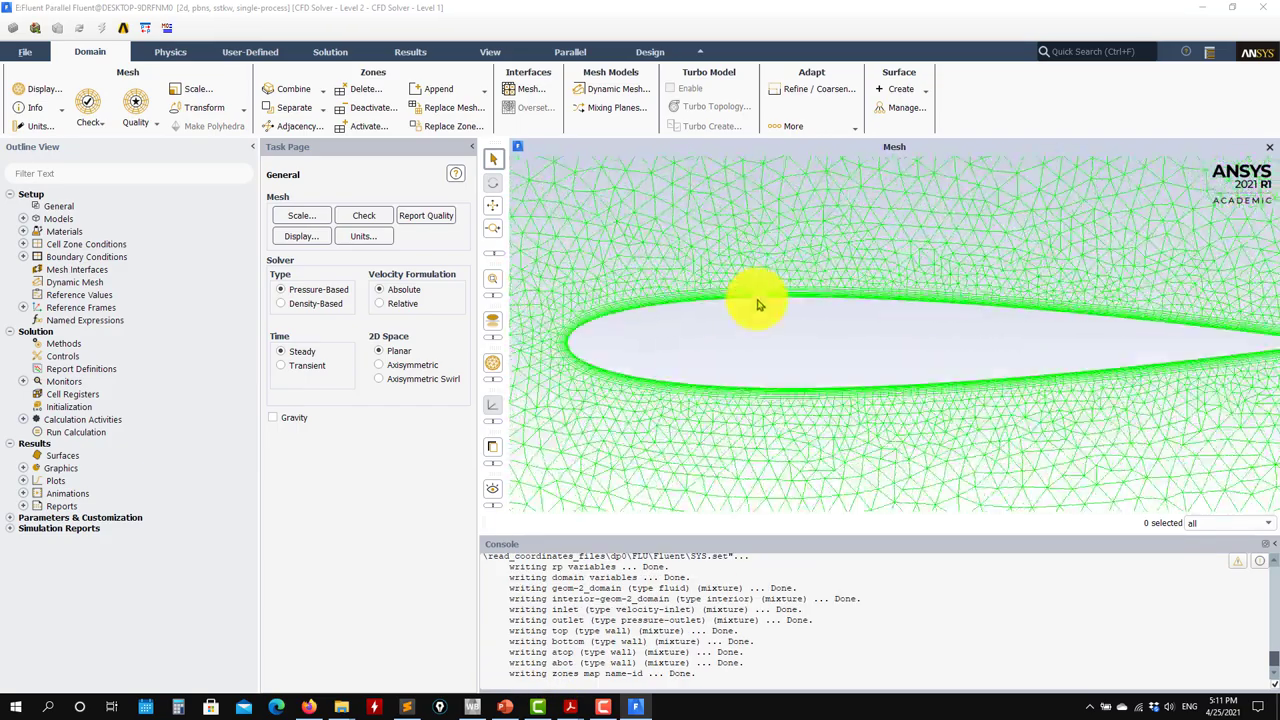
scroll(758, 305, down, 5)
click(197, 90)
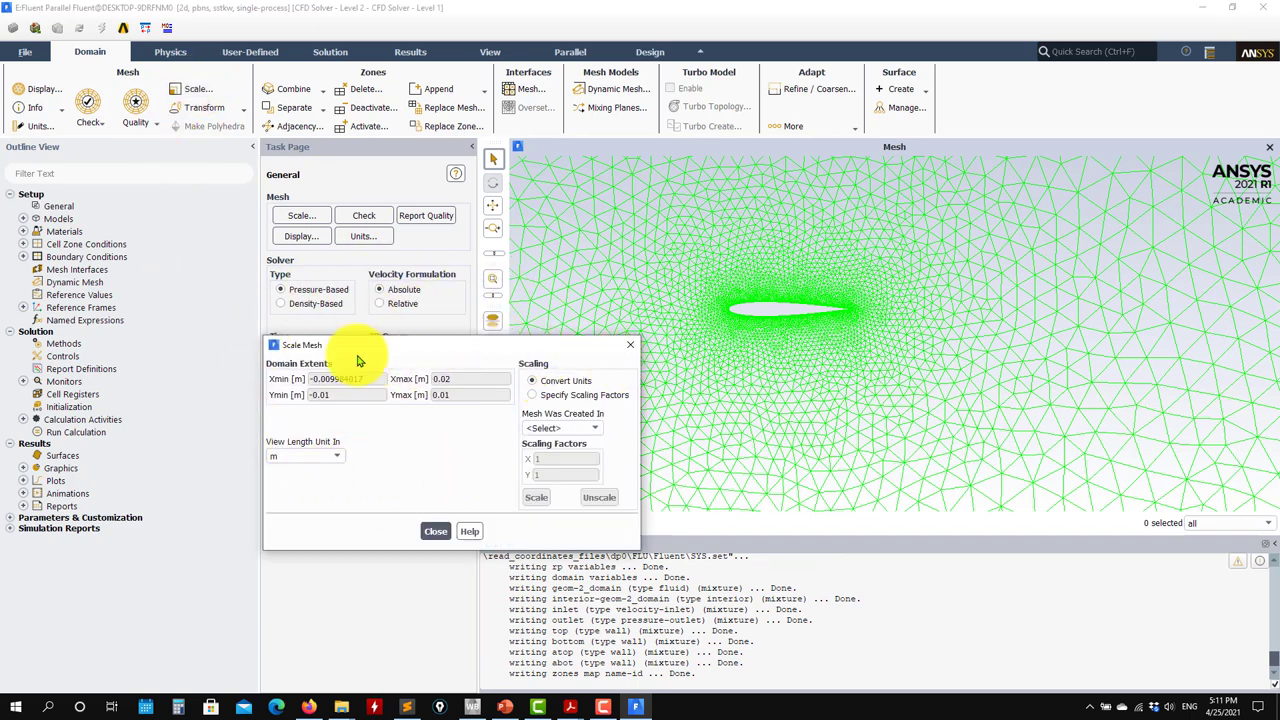
click(596, 430)
click(540, 473)
click(535, 498)
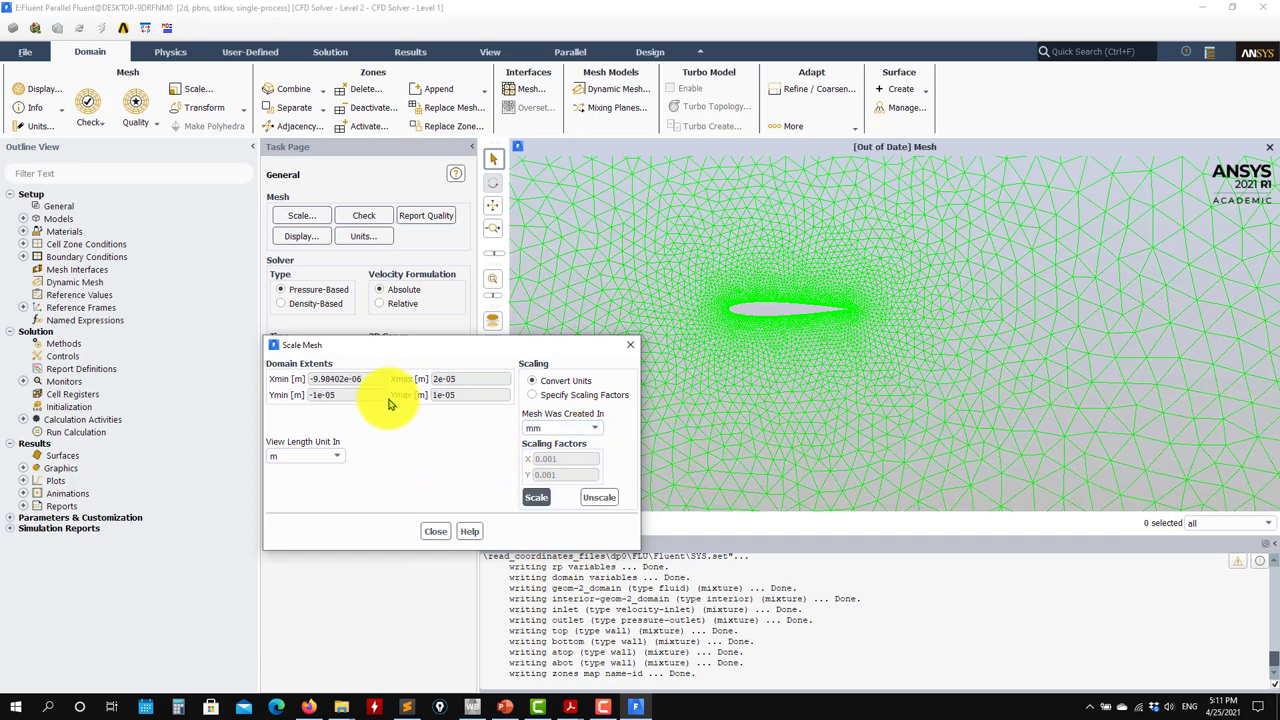
click(592, 428)
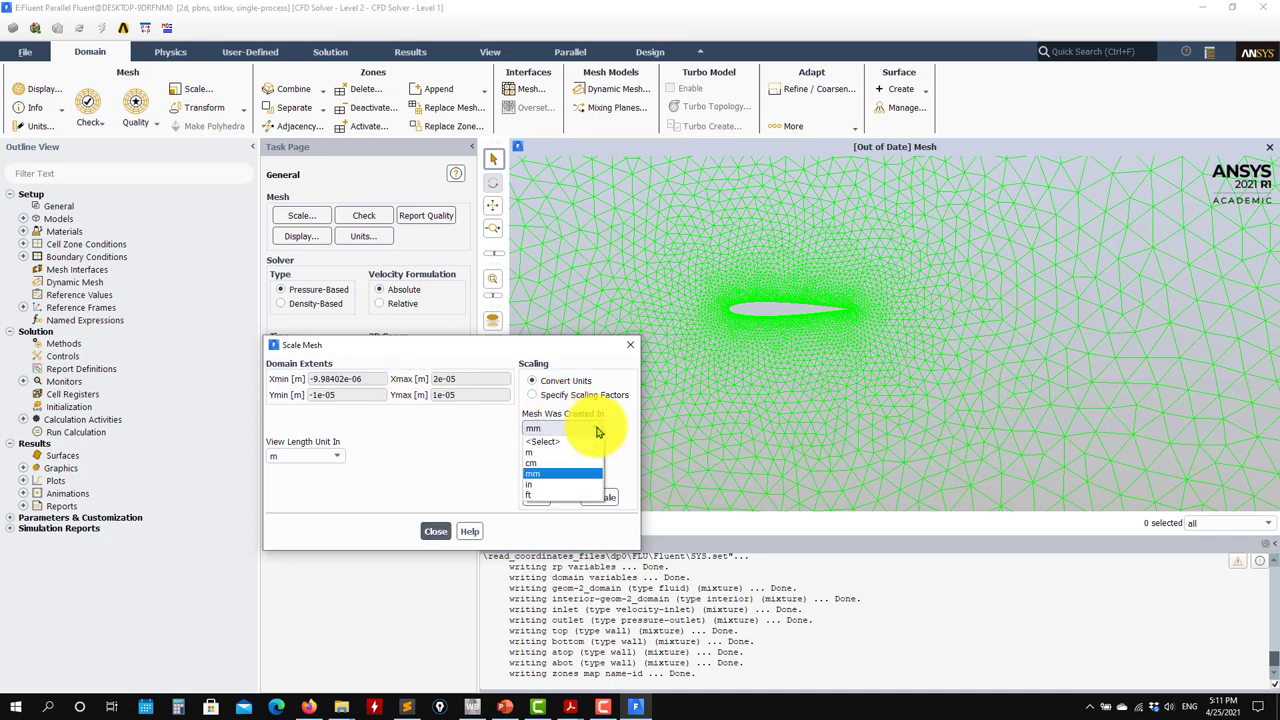
click(557, 456)
click(600, 499)
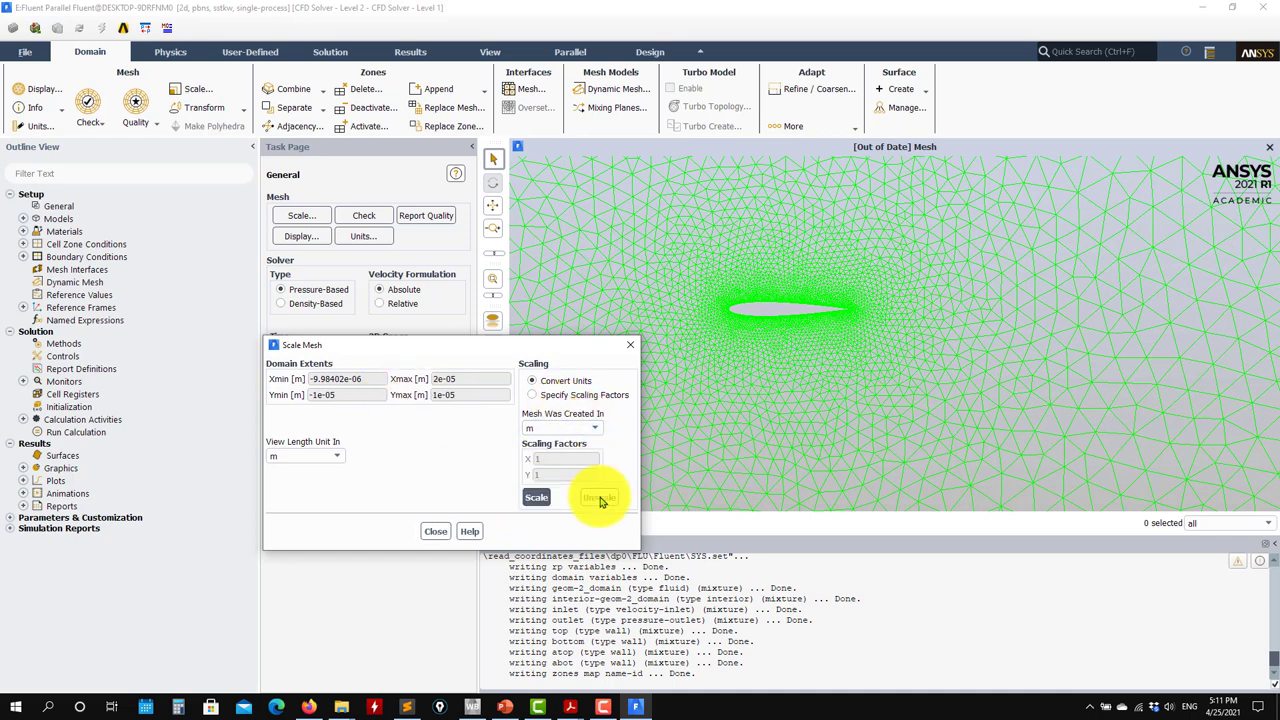
click(435, 531)
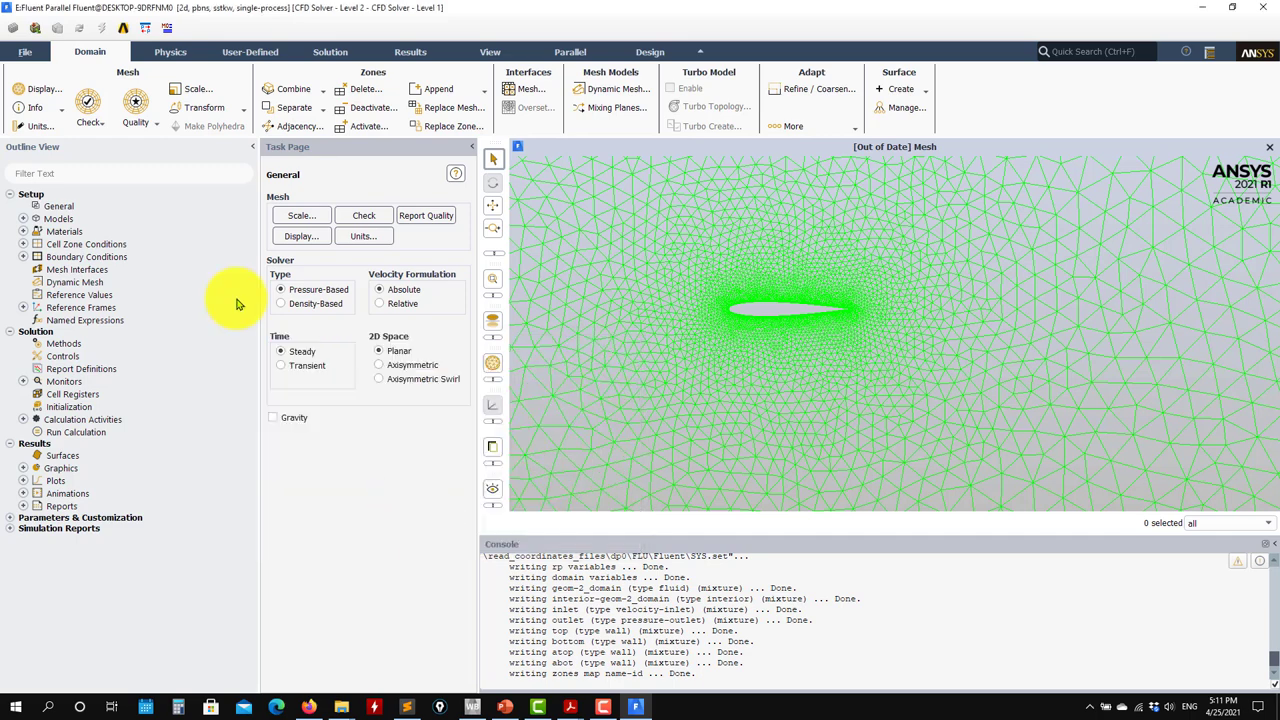
Scale the mesh by a factor of 100 in X and Y.
click(192, 89)
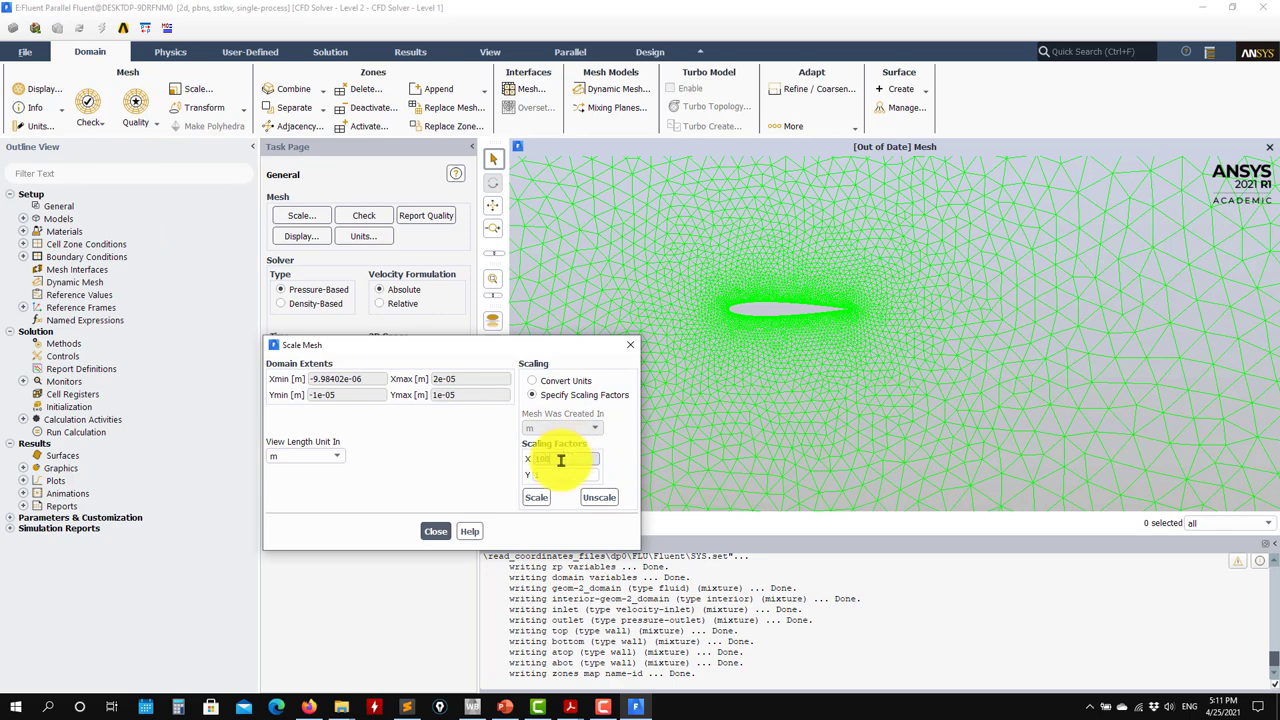
click(544, 499)
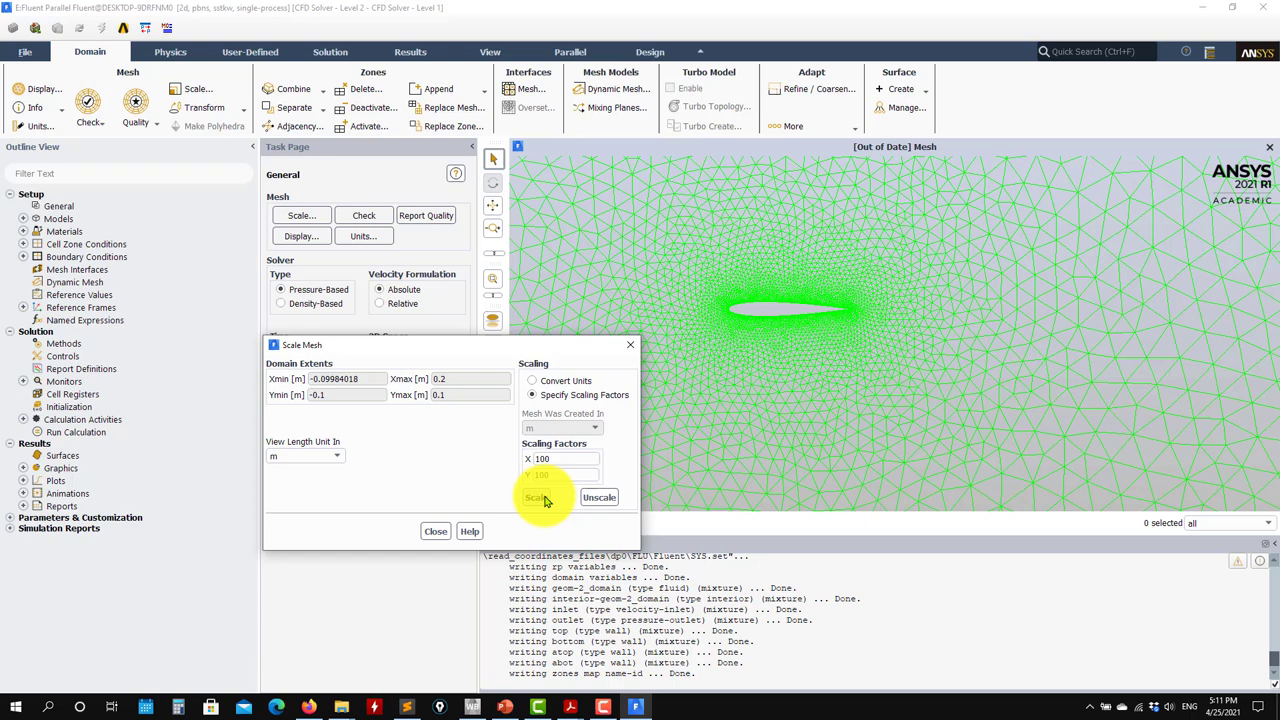
click(437, 537)
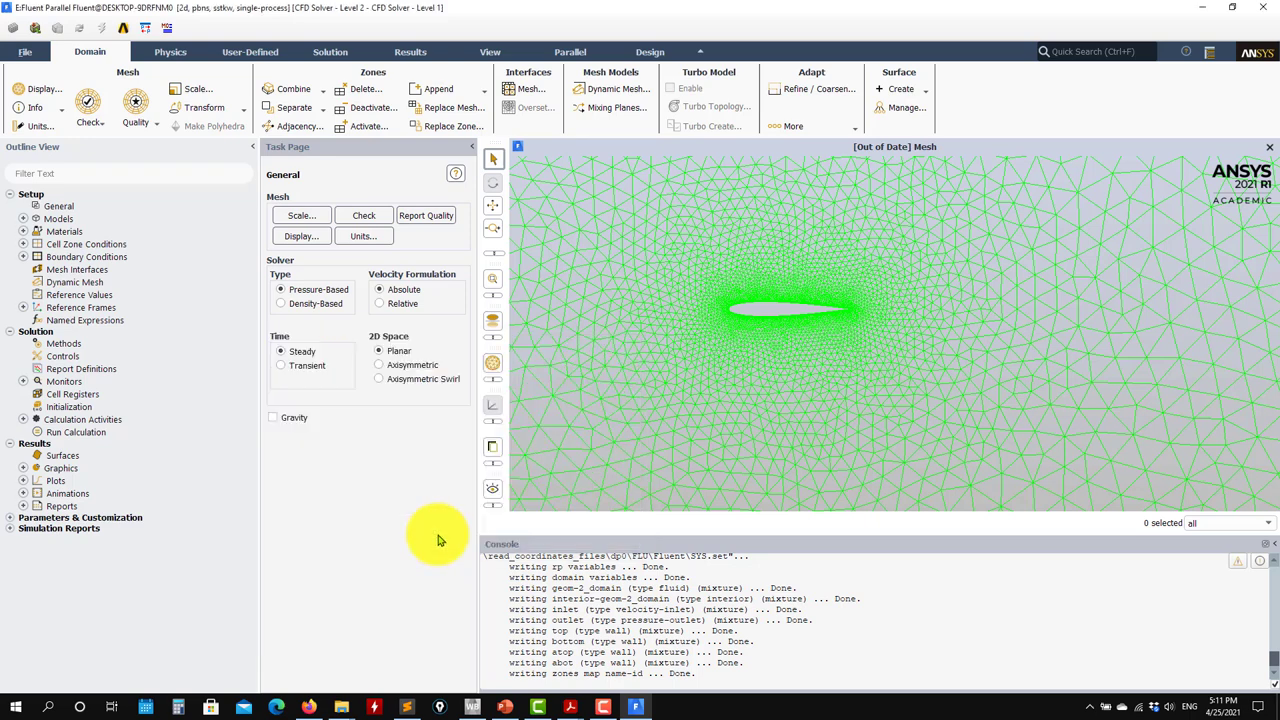
Save and display the full mesh as the mesh-1 graphics object.
click(25, 469)
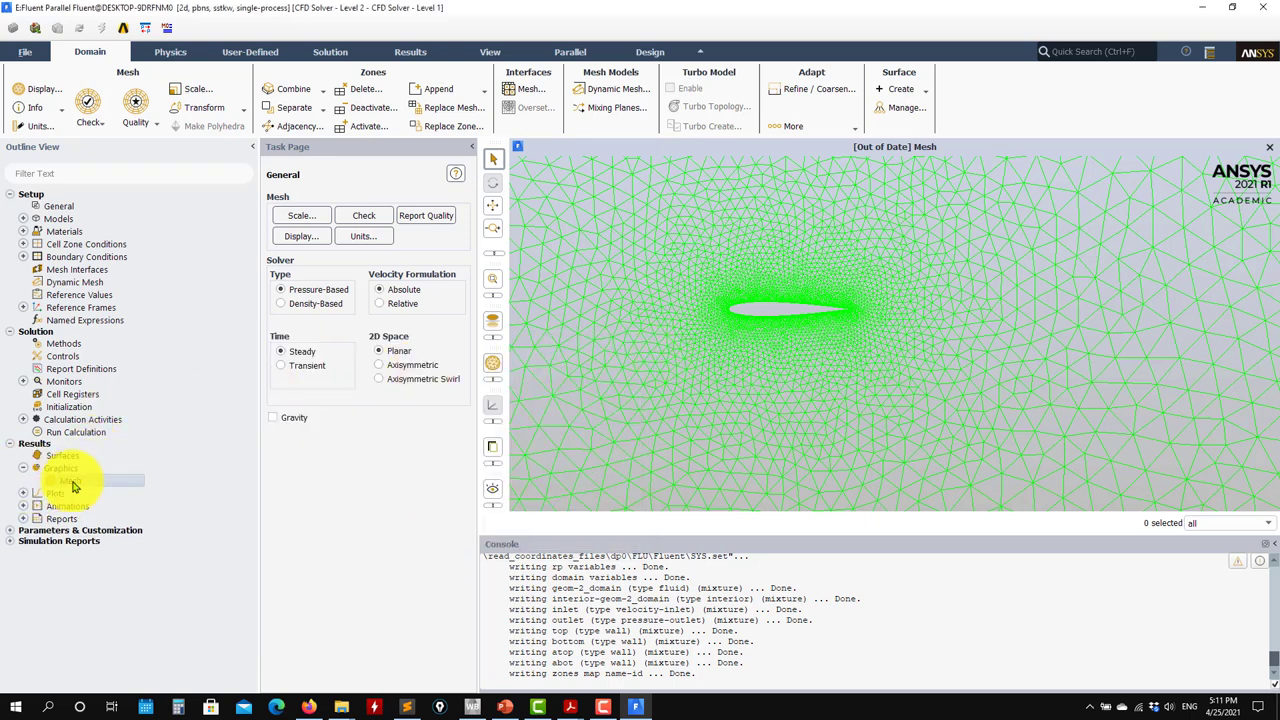
double_click(70, 481)
click(637, 516)
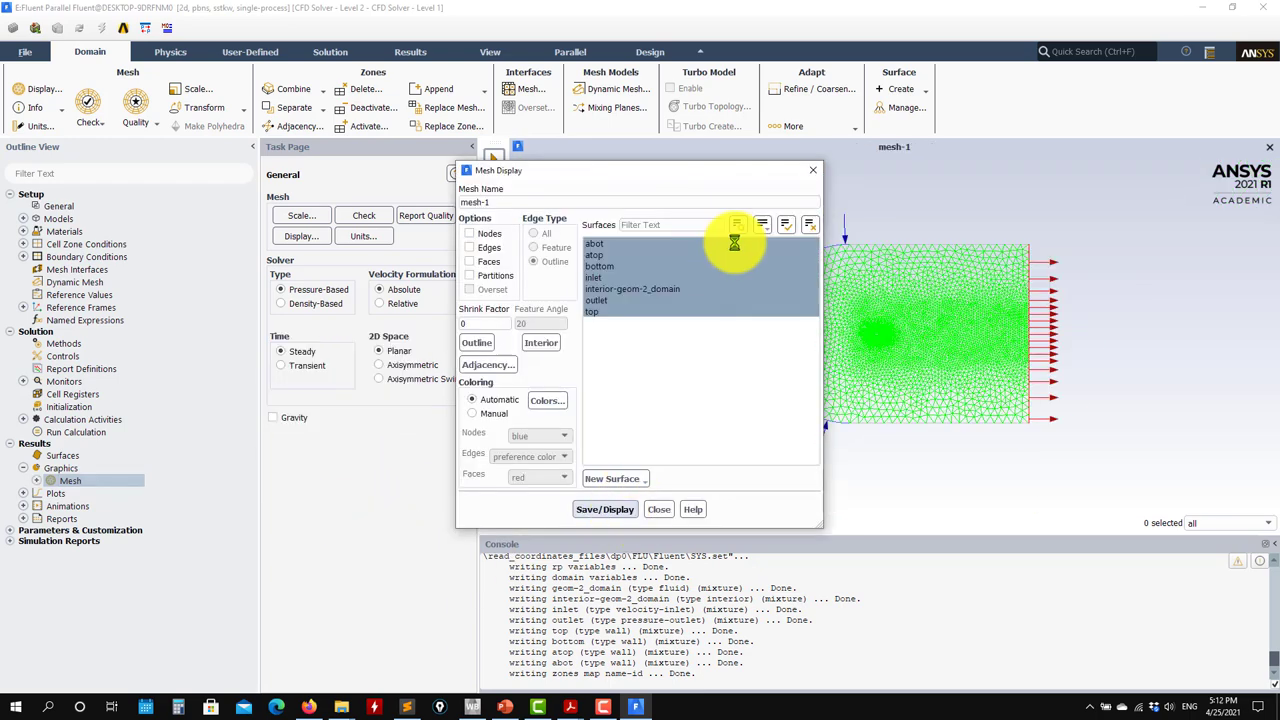
click(813, 170)
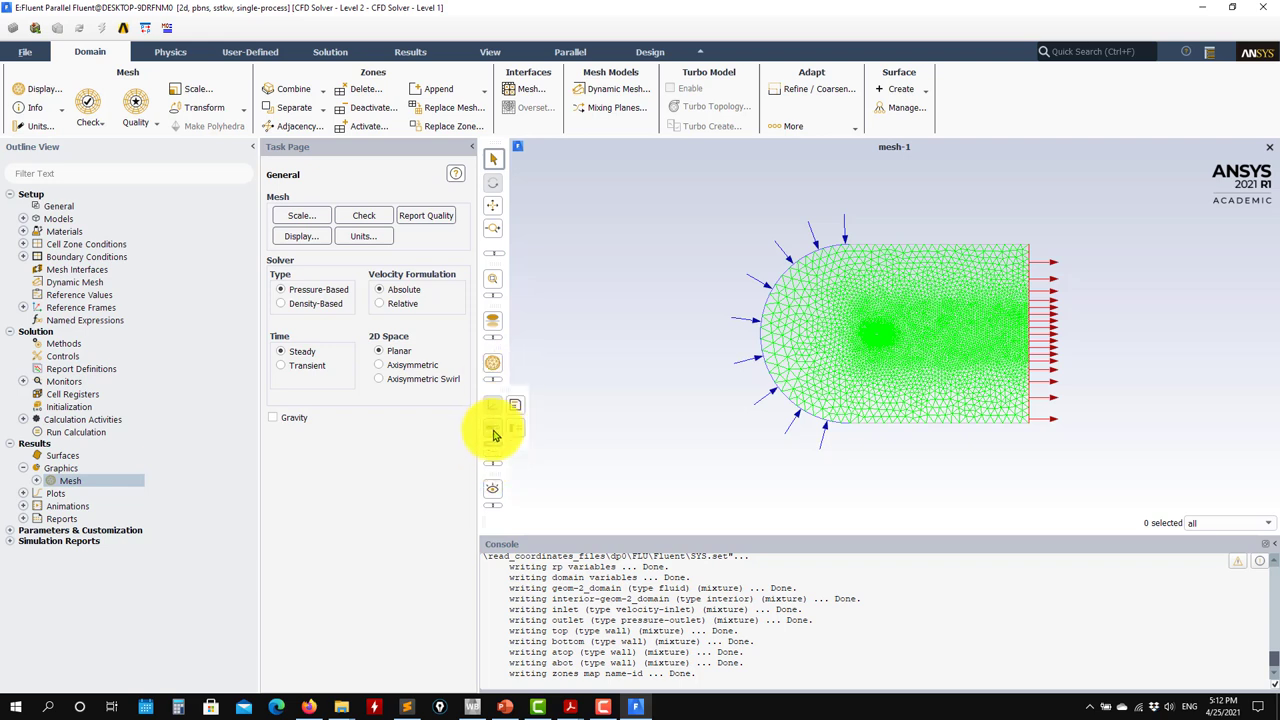
Redisplay mesh-1 with only the abot and atop airfoil surfaces selected.
click(36, 481)
double_click(212, 488)
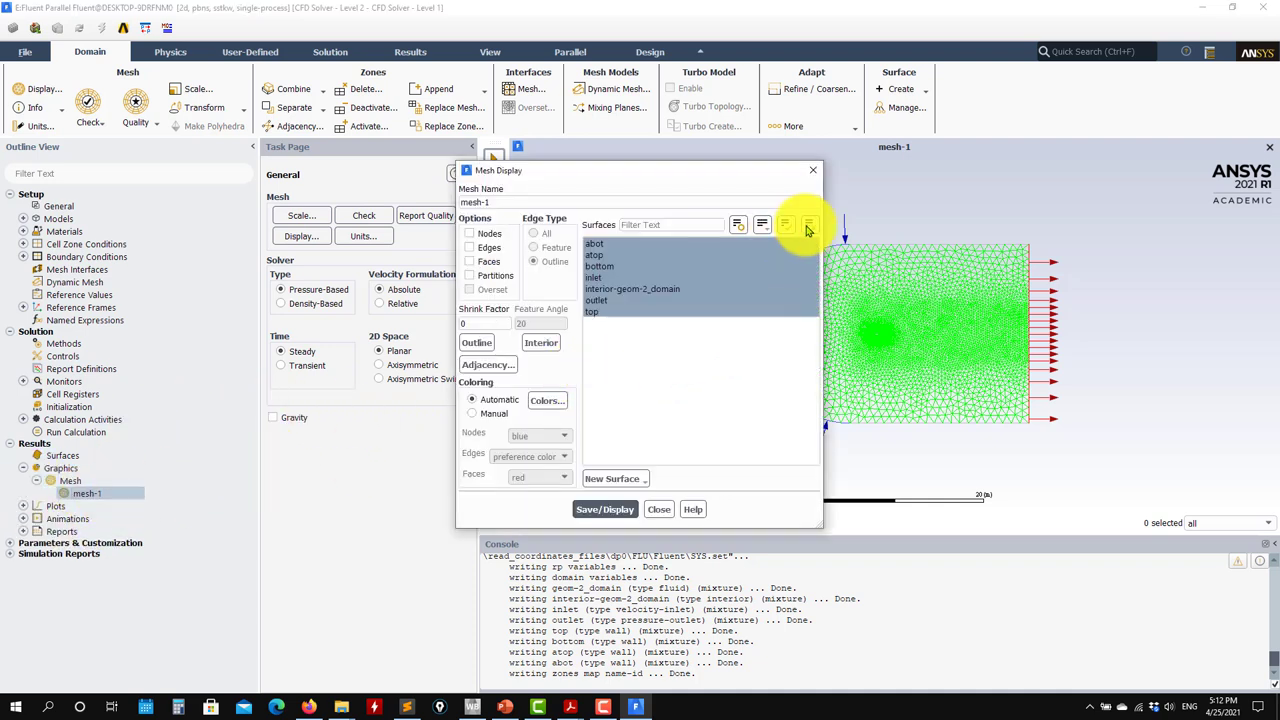
click(594, 243)
click(594, 255)
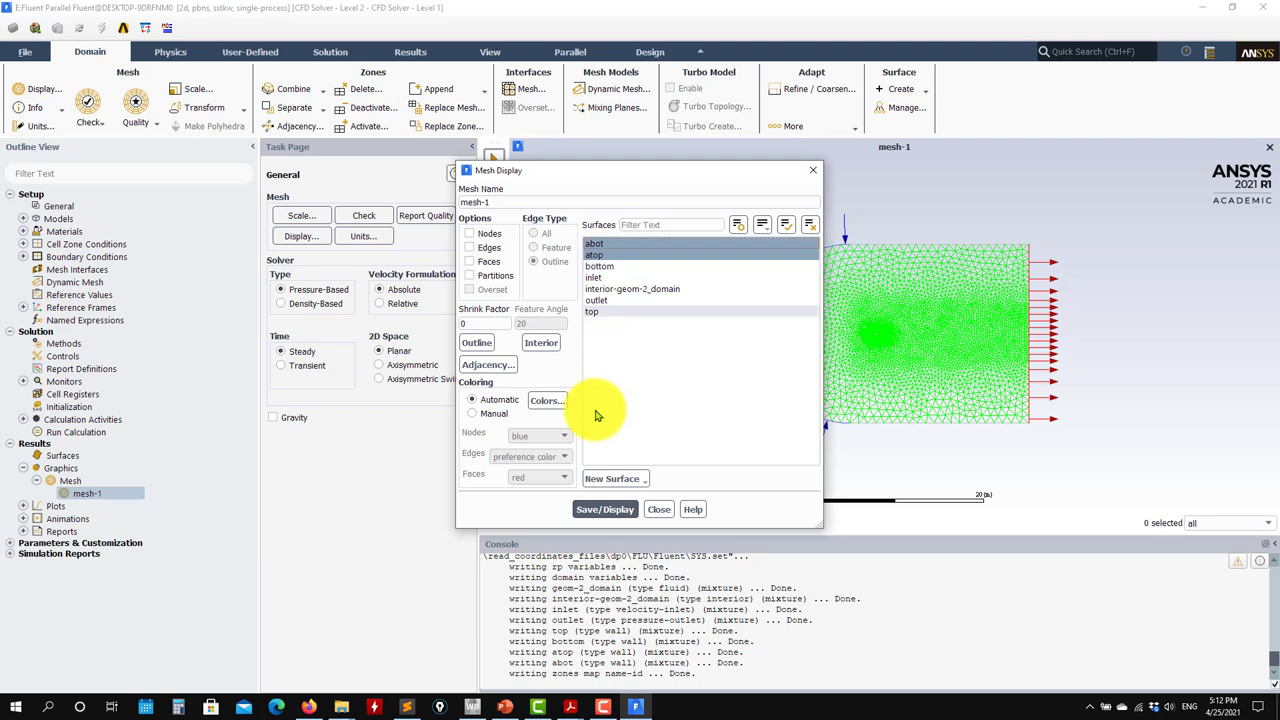
click(604, 510)
scroll(858, 326, up, 5)
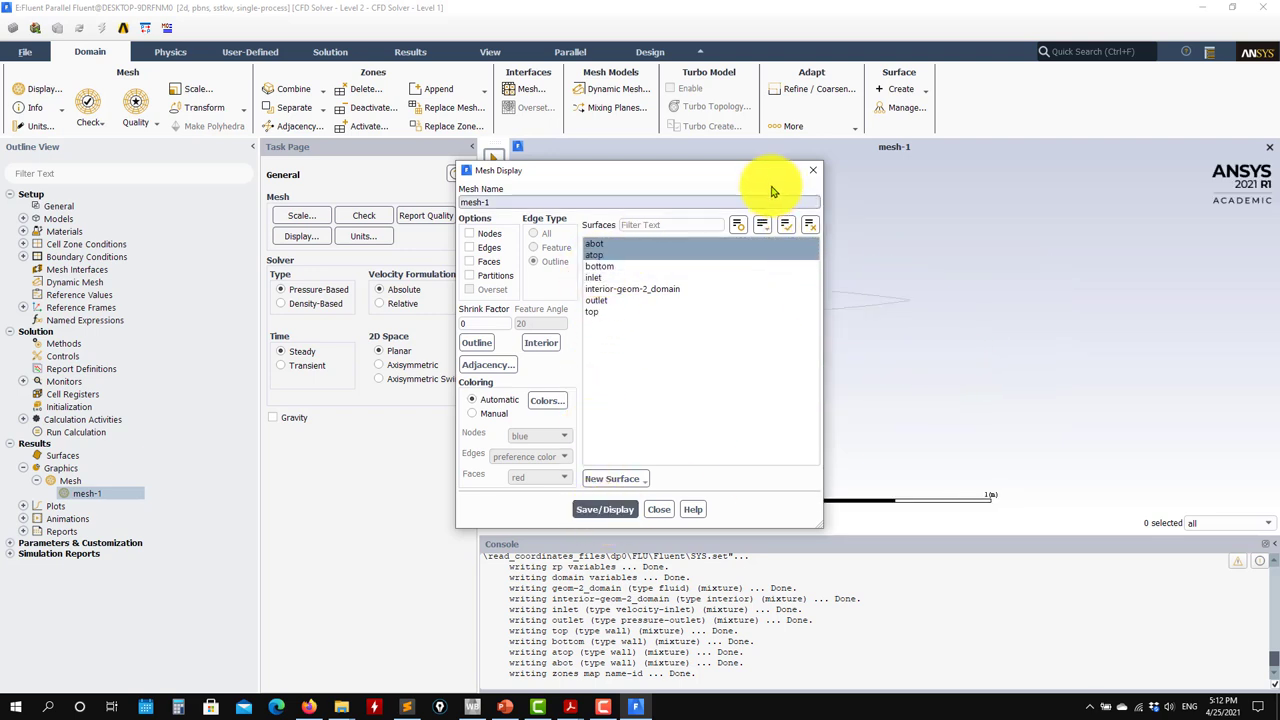
drag(772, 172, 529, 171)
scroll(806, 374, down, 4)
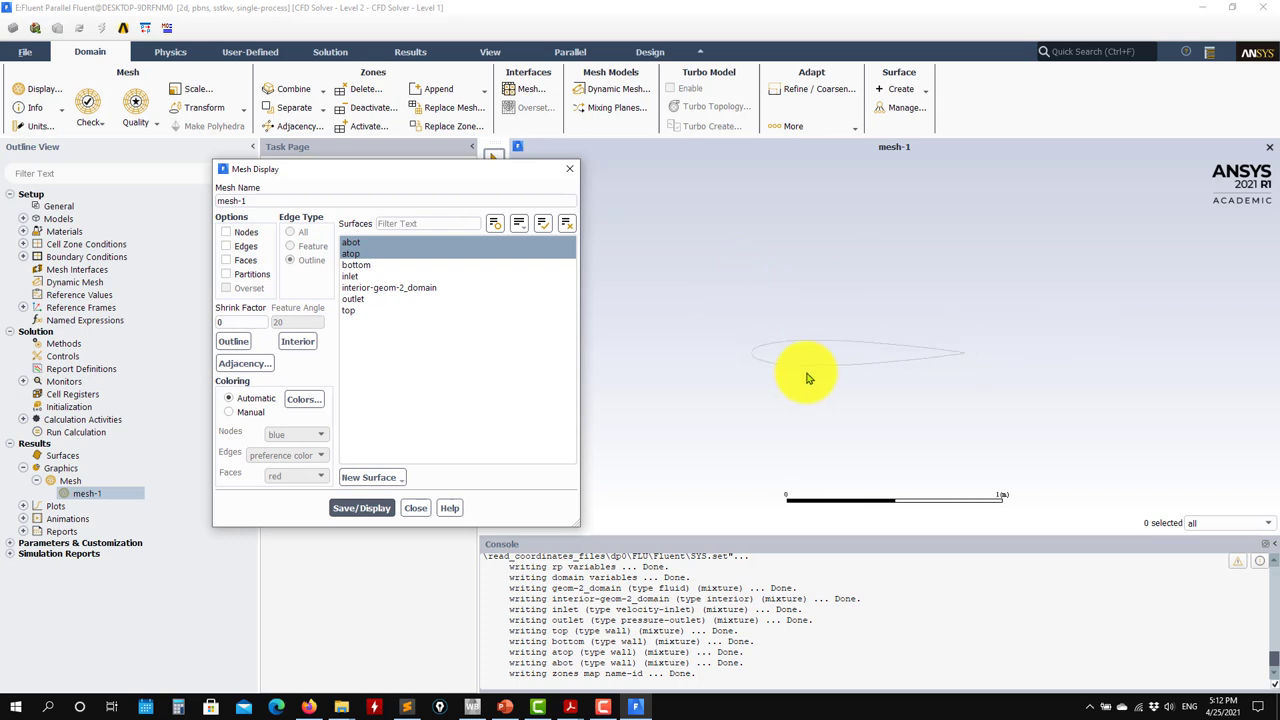
drag(895, 482, 913, 373)
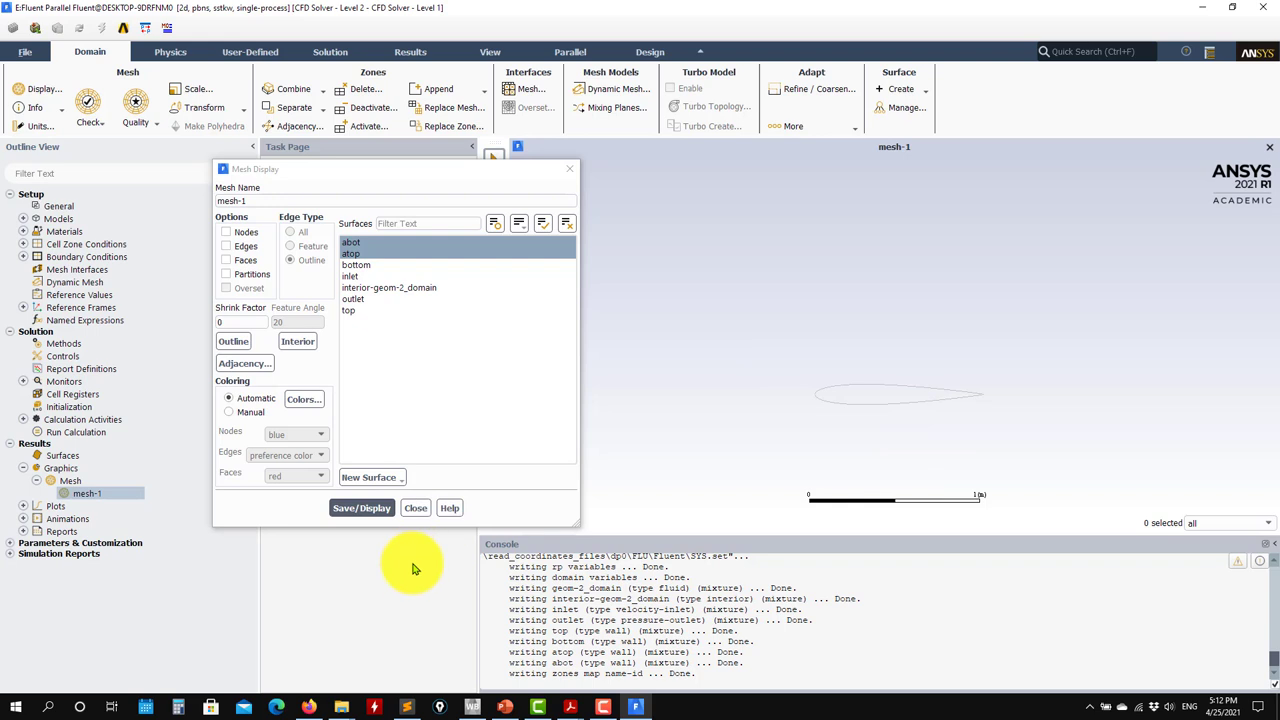
click(415, 508)
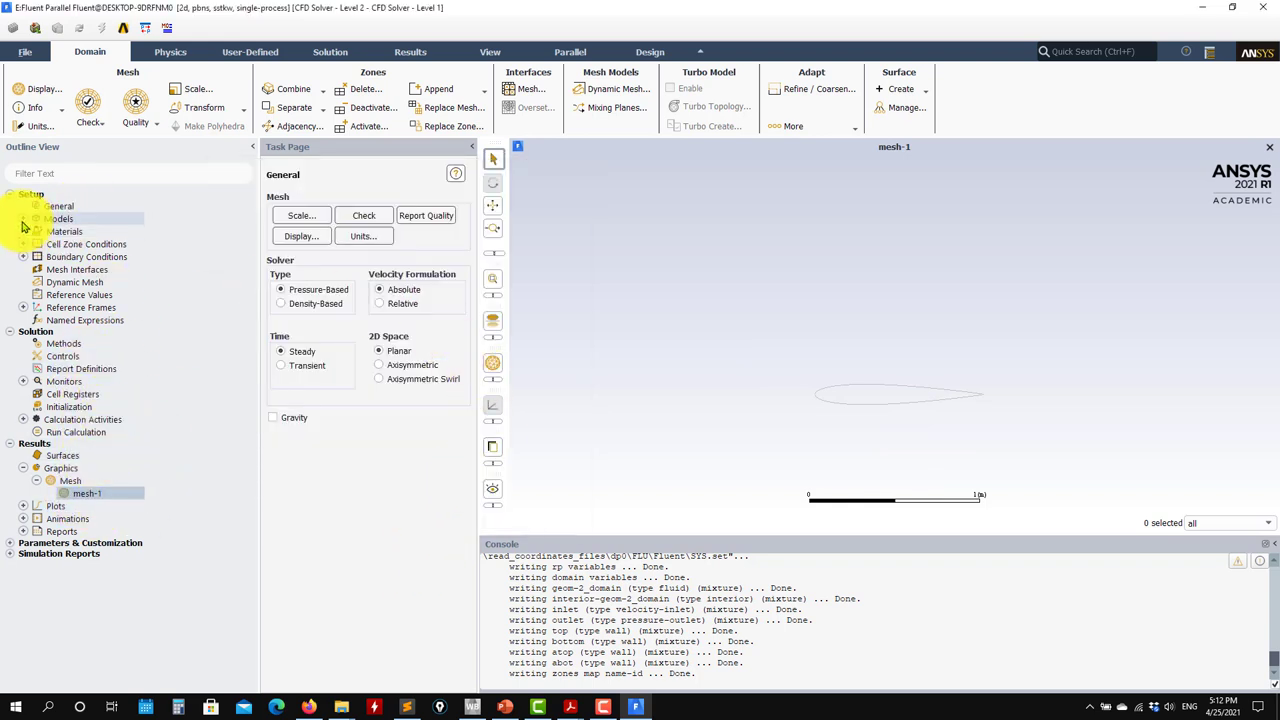
Check the inlet zone is a velocity-inlet and accept the SST k-omega viscous model.
click(23, 220)
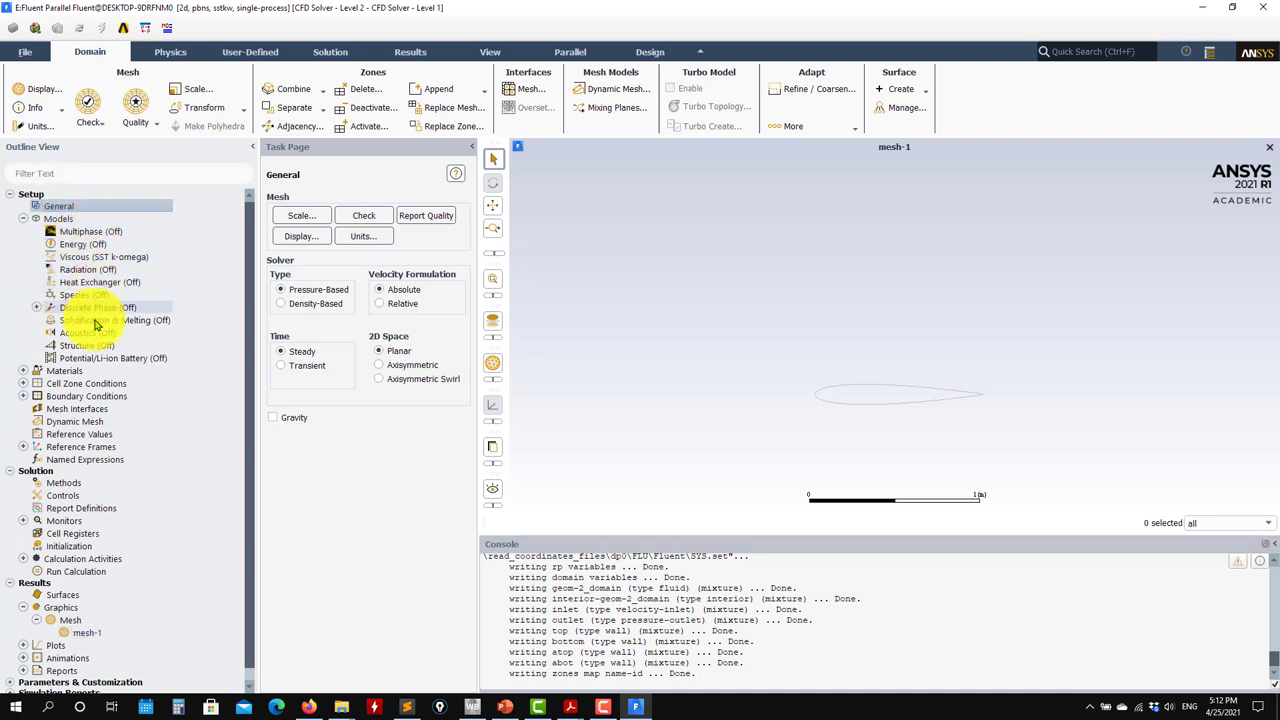
click(24, 372)
click(22, 434)
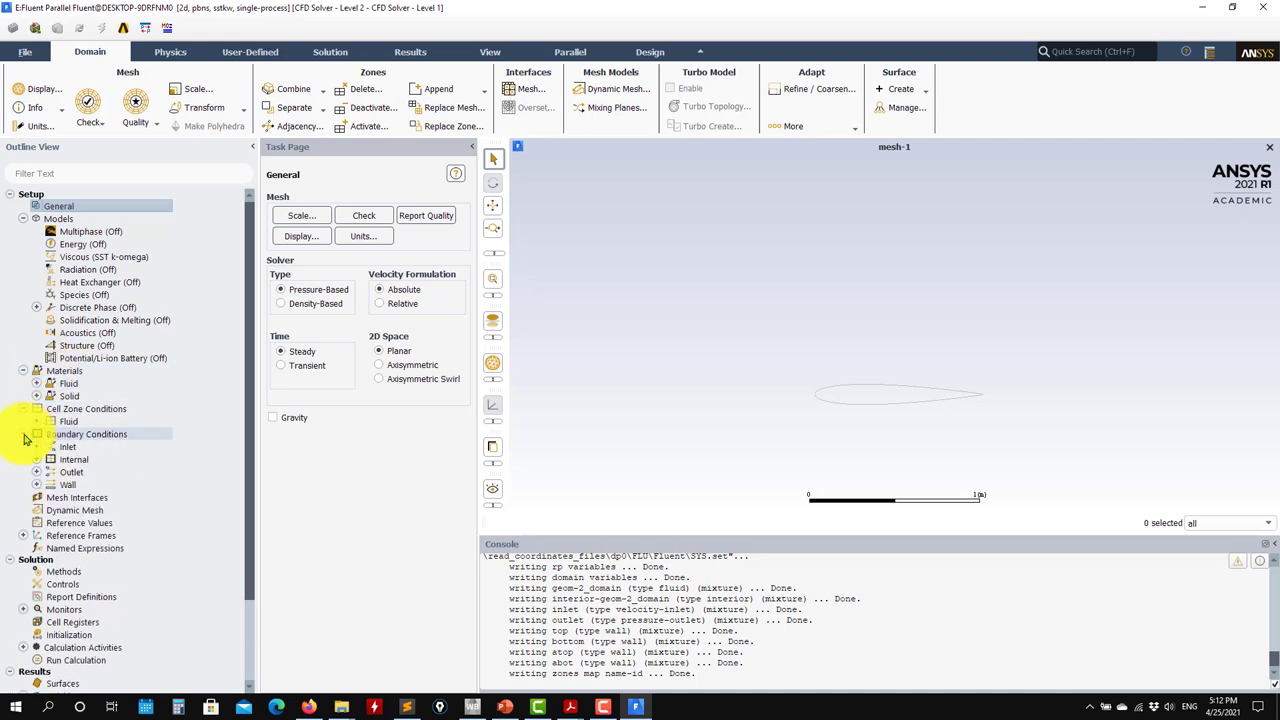
double_click(75, 434)
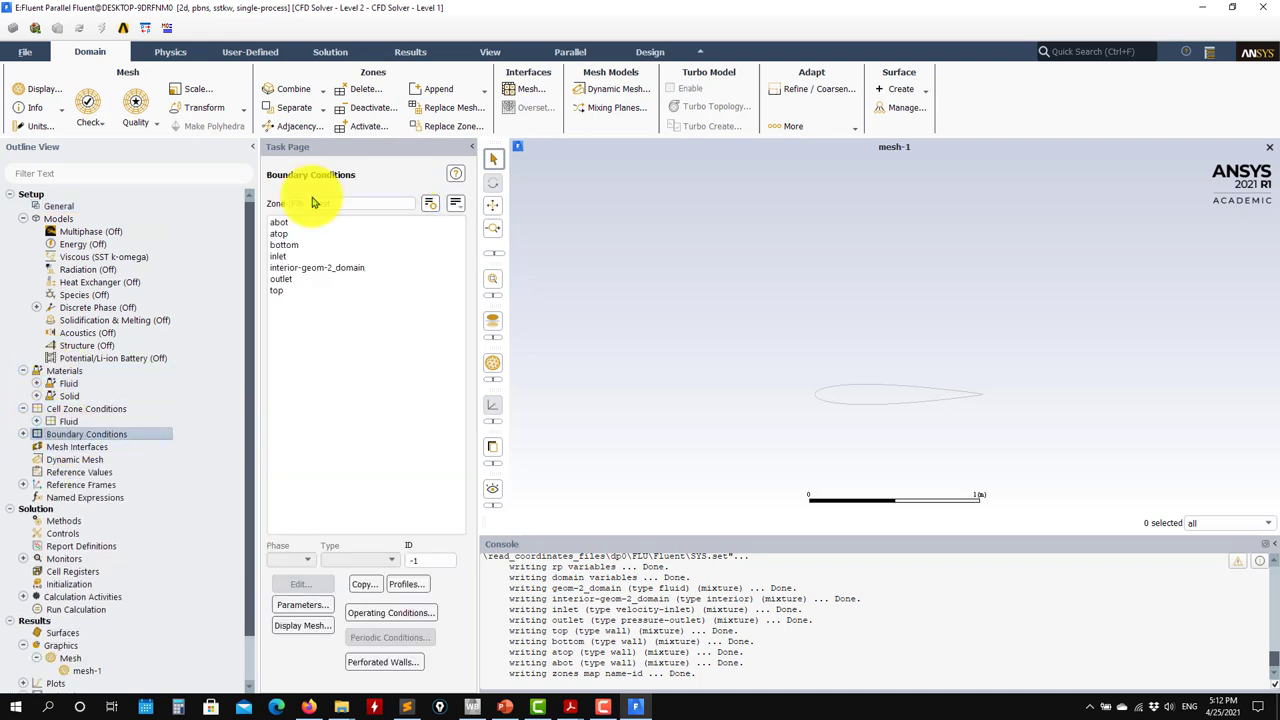
click(285, 256)
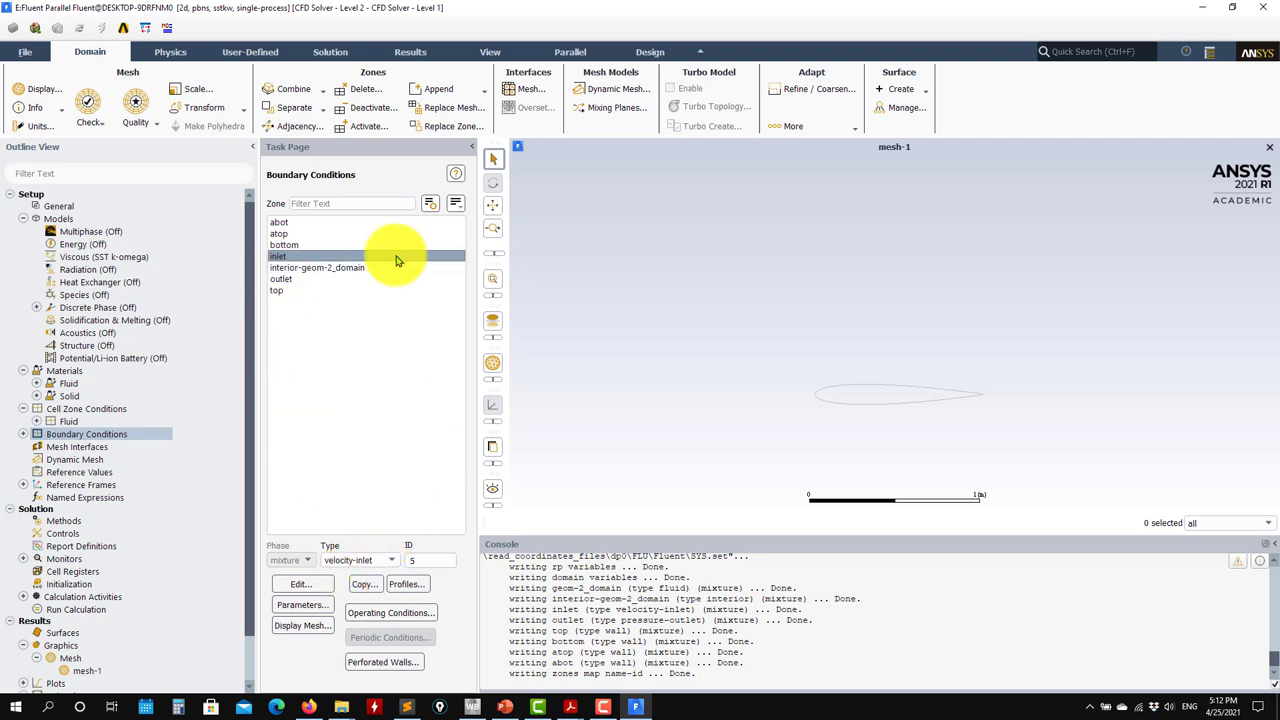
scroll(128, 571, down, 2)
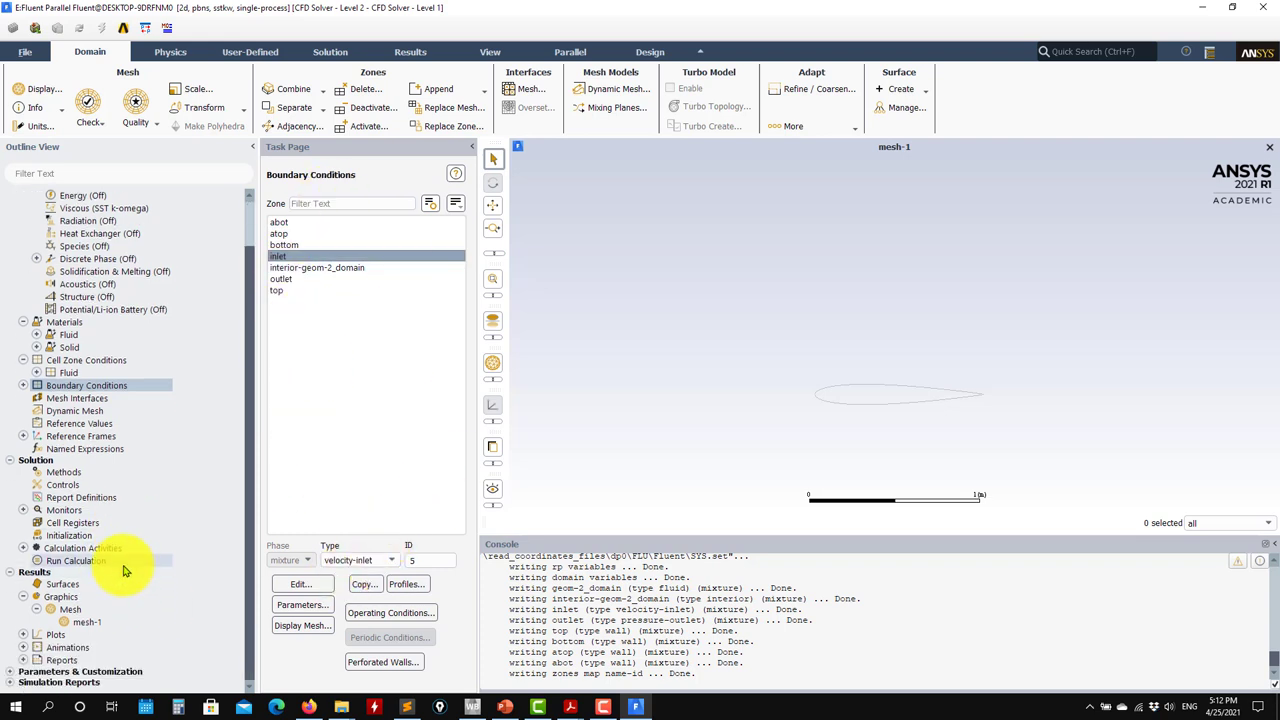
scroll(70, 400, up, 2)
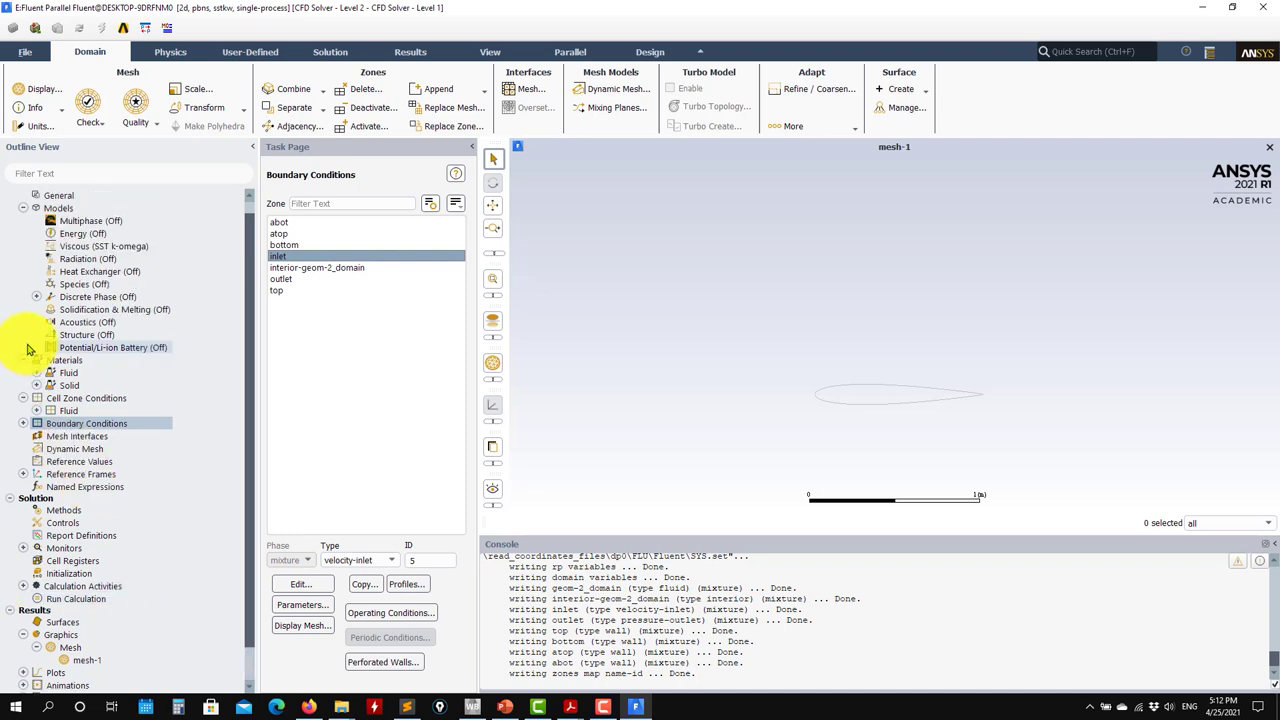
double_click(100, 257)
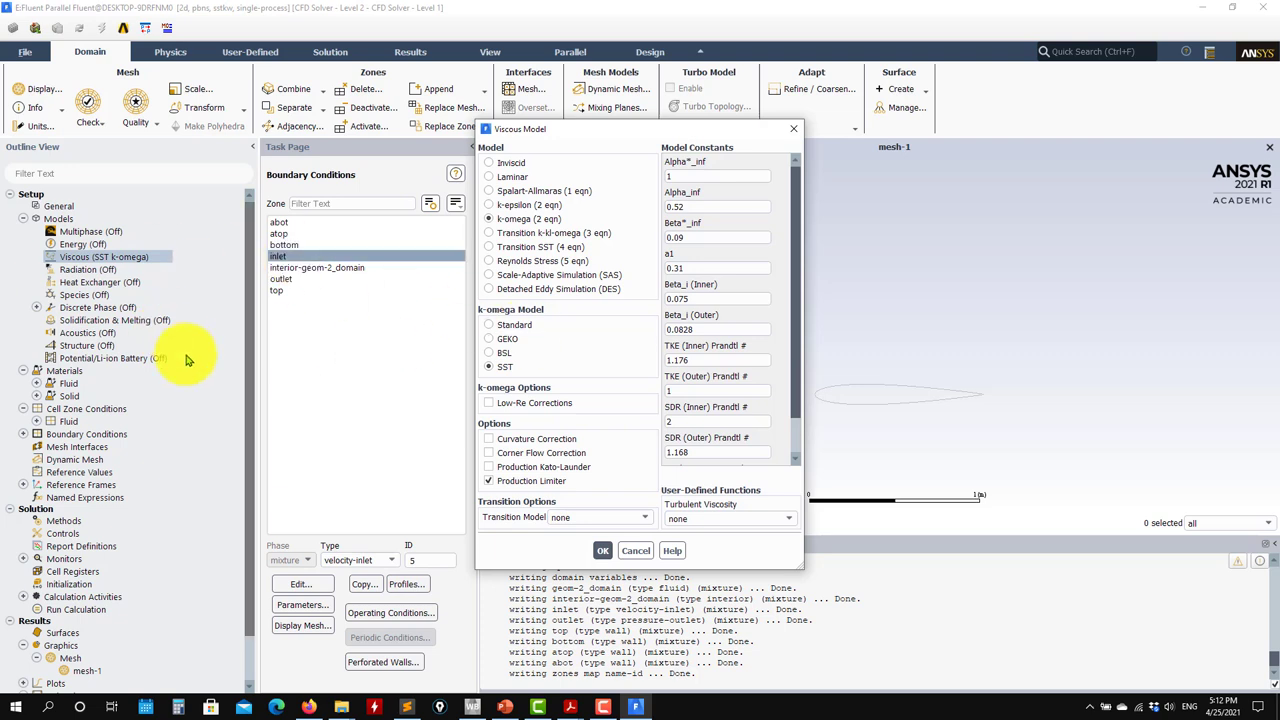
click(608, 548)
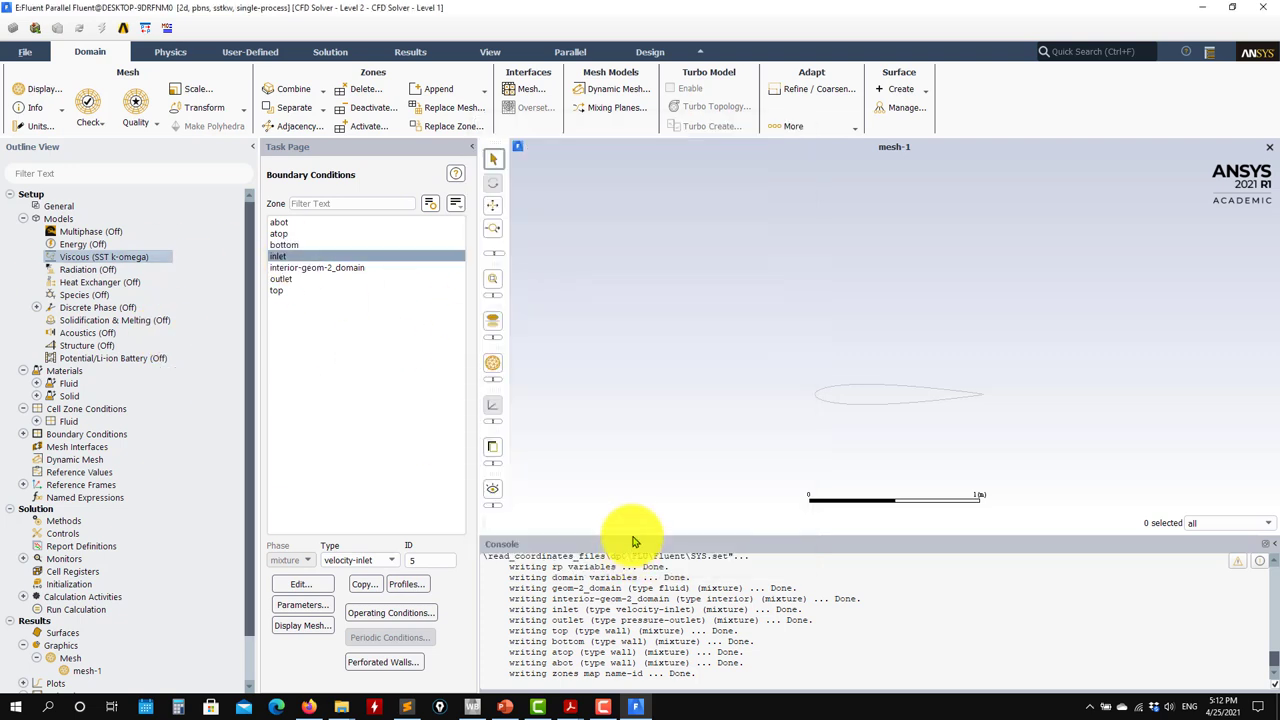